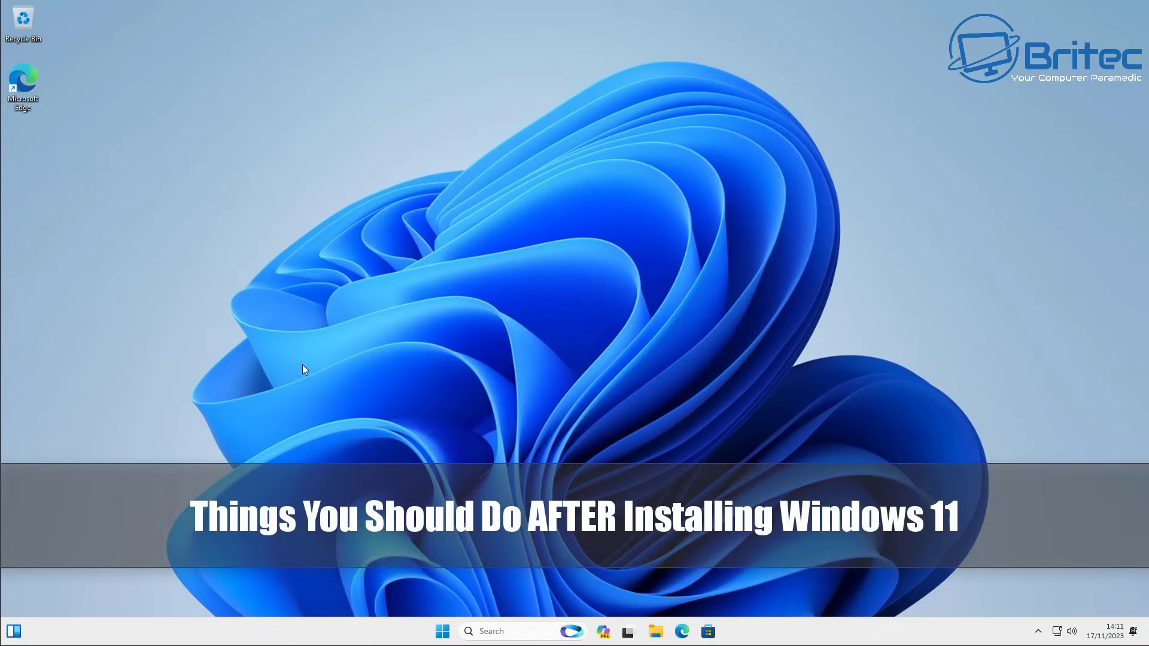
# Open the Windows Settings home page to look over the system overview, and close it again
pyautogui.click(443, 630)
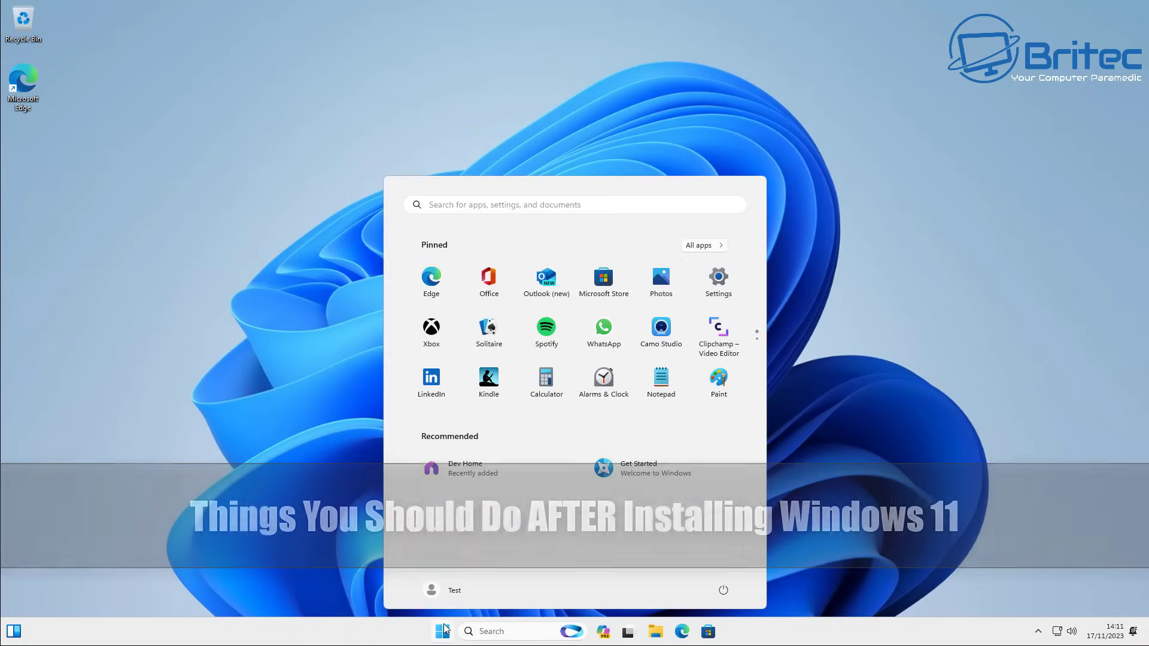
pyautogui.click(719, 279)
pyautogui.click(492, 37)
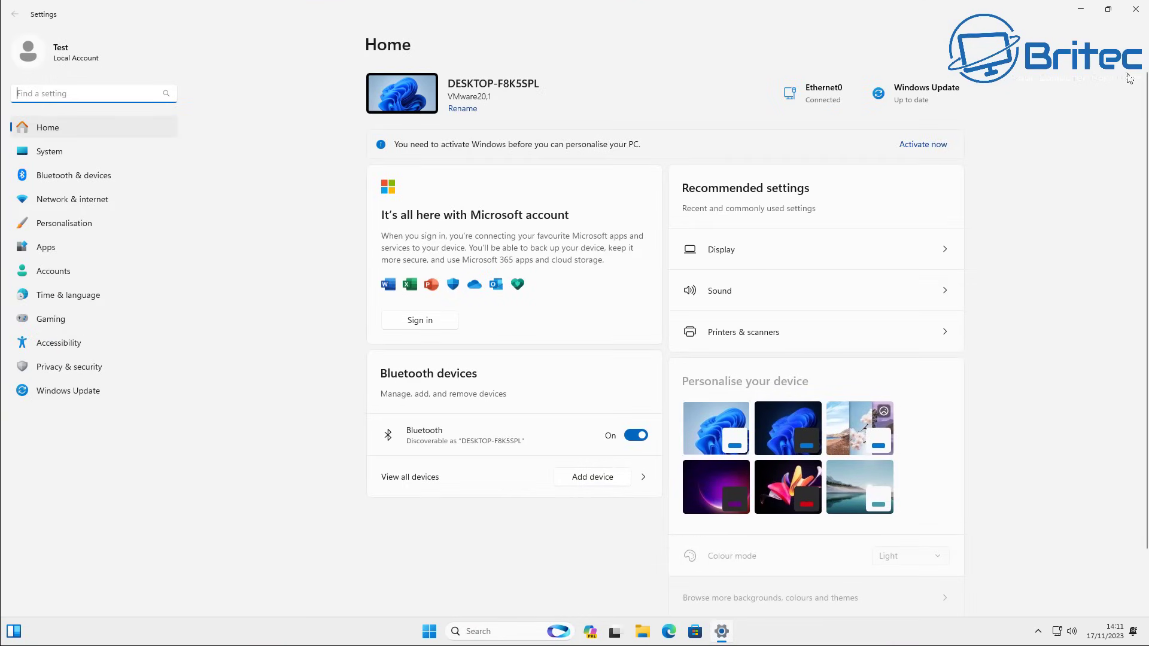
pyautogui.click(1147, 17)
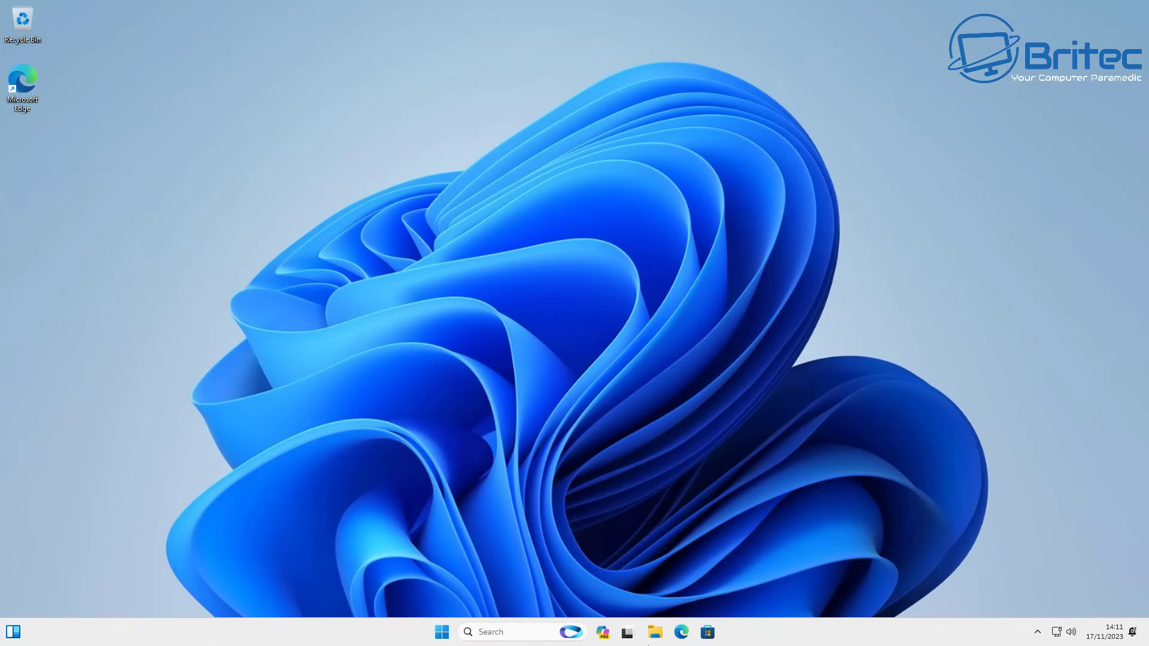
# Search the Microsoft Store for wintoys and open the Wintoys app page
pyautogui.click(707, 632)
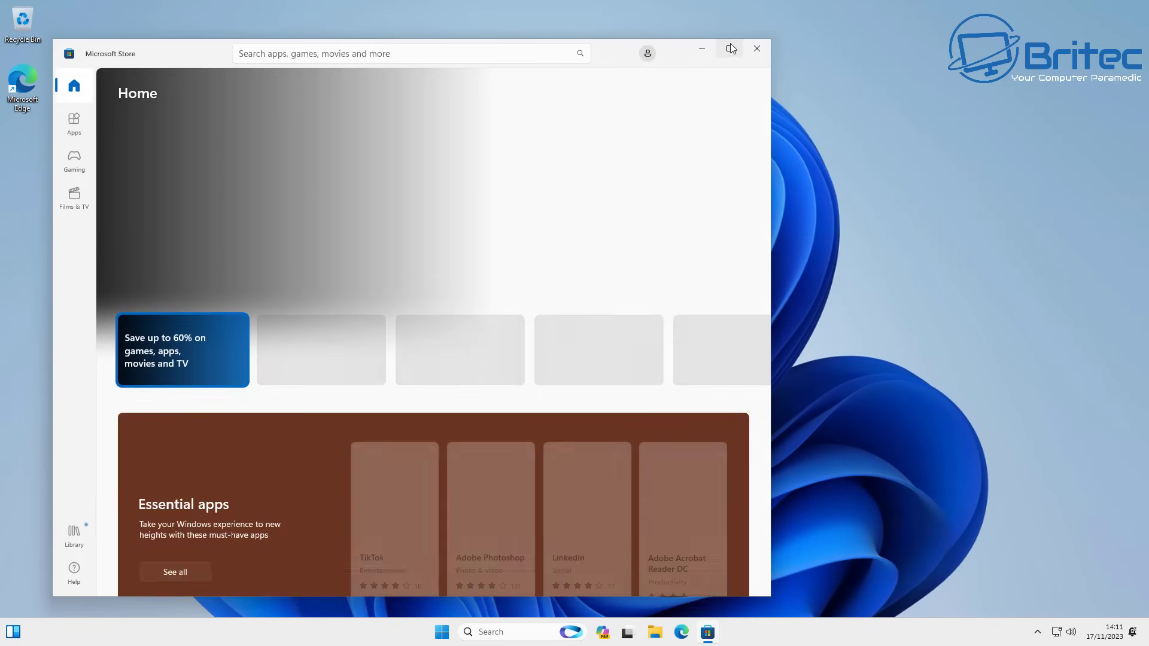
pyautogui.click(731, 48)
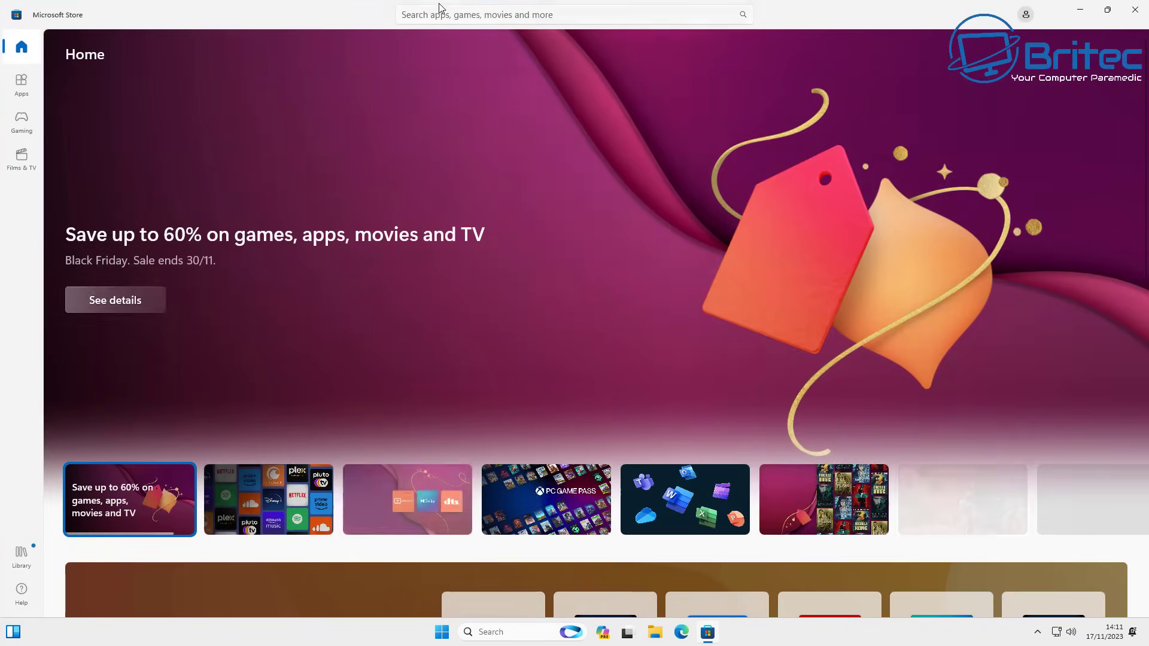
pyautogui.click(441, 15)
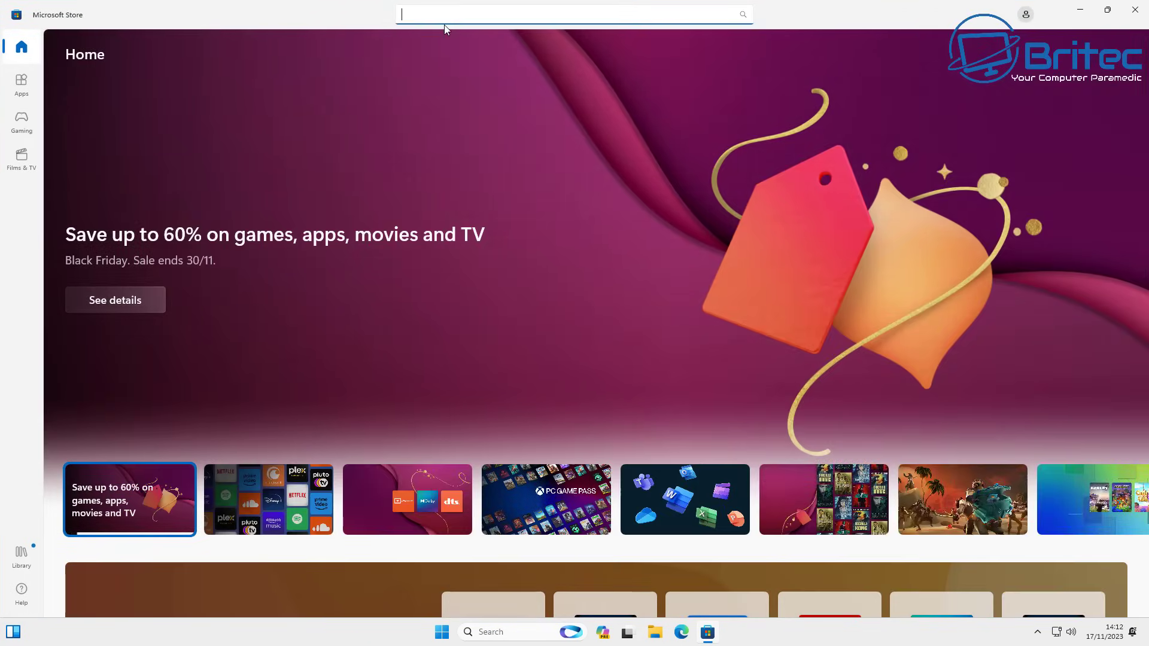
pyautogui.write('wintoy')
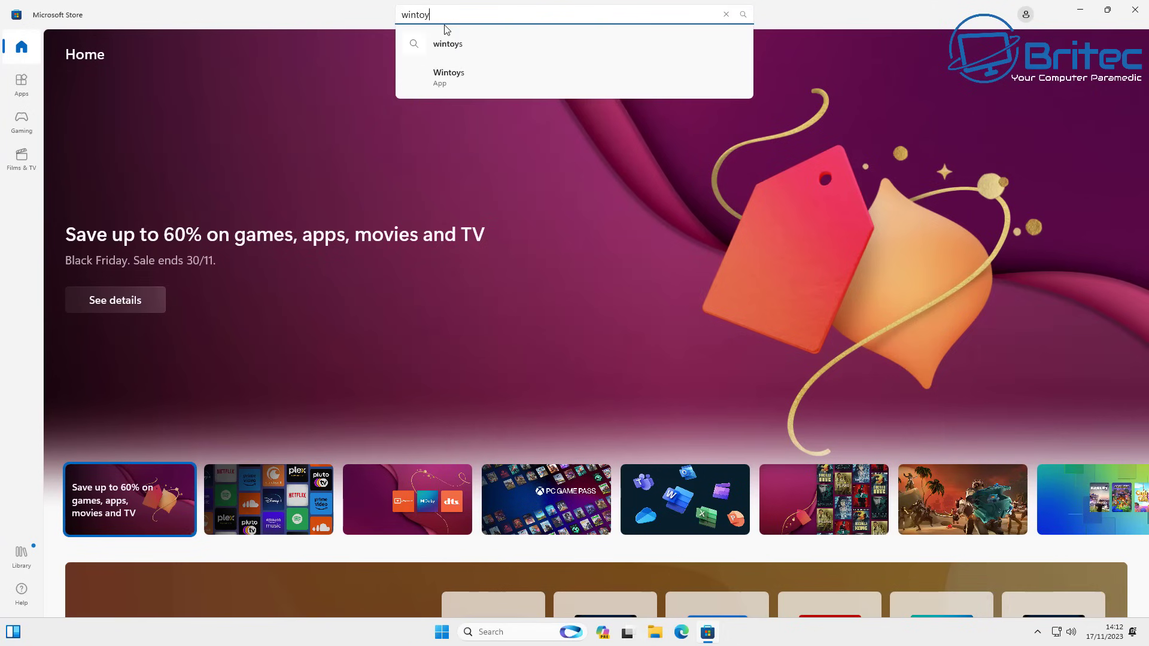
pyautogui.write('s')
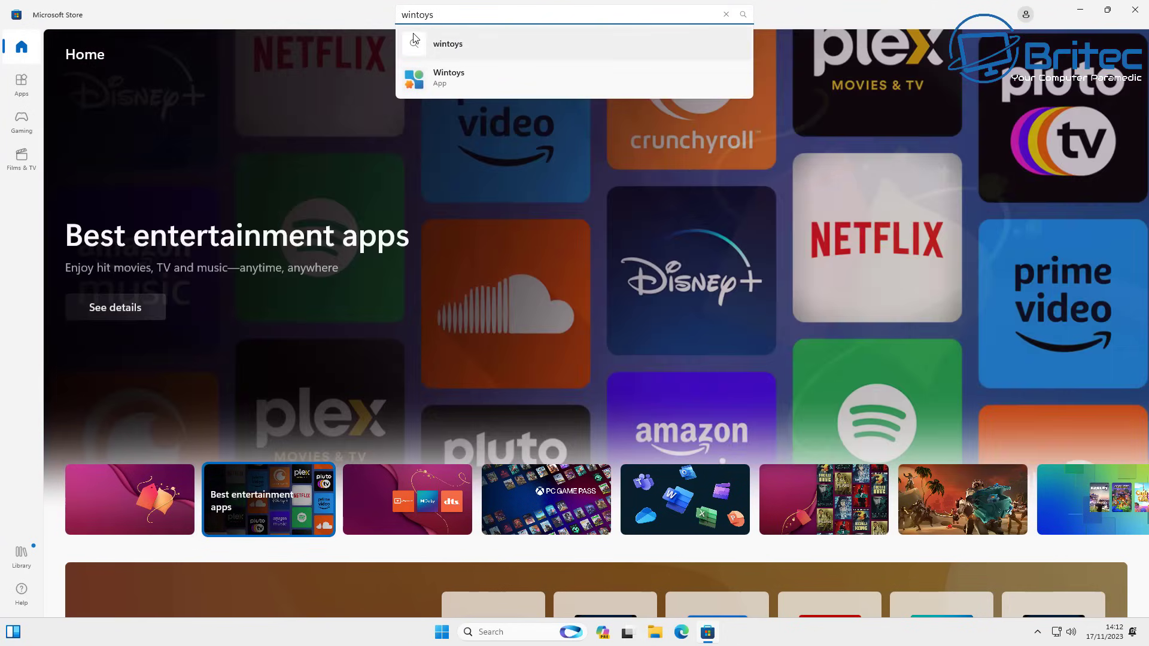
pyautogui.click(459, 82)
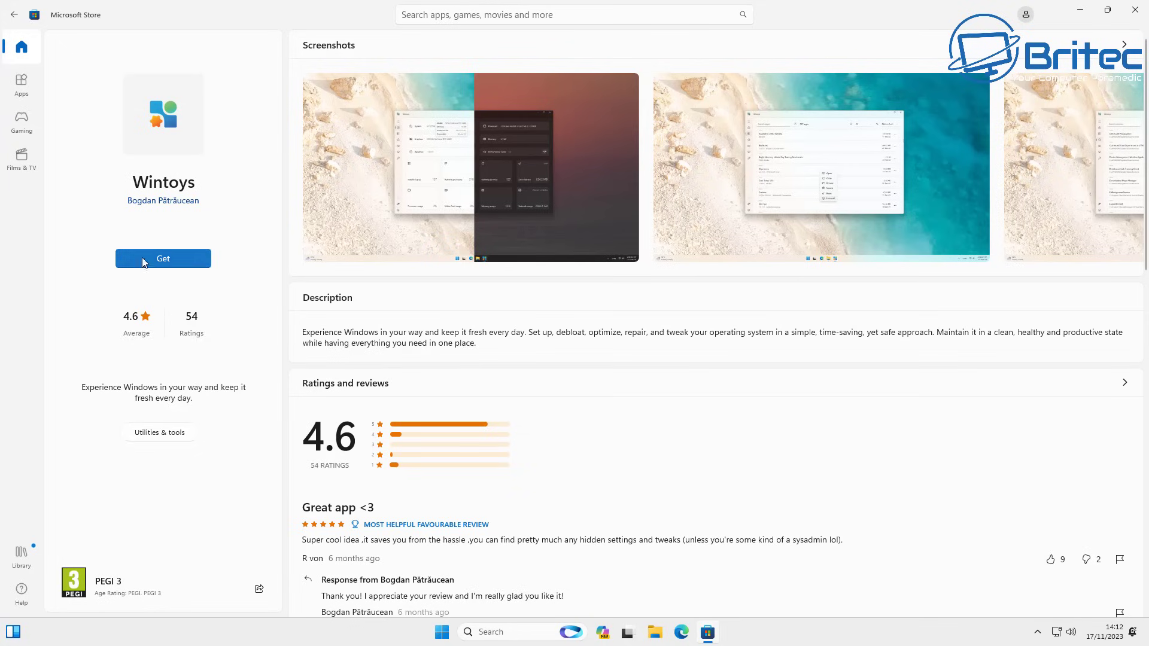
# Install Wintoys and launch it with permission to make changes to the device, minimizing the Store window
pyautogui.click(162, 258)
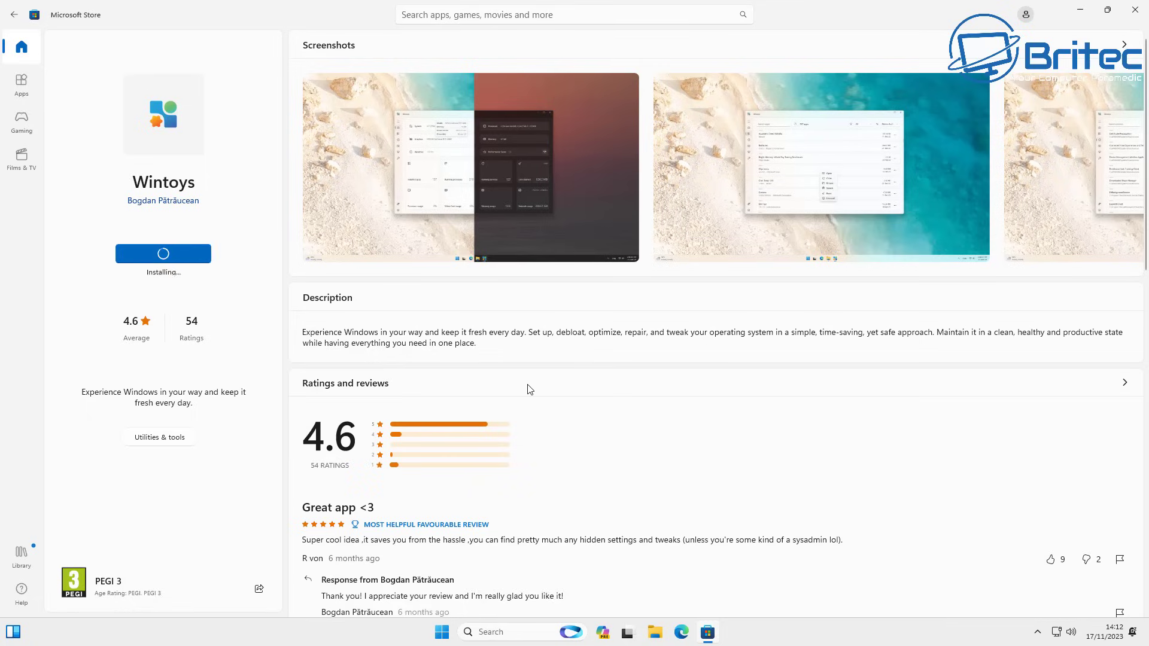
pyautogui.click(190, 265)
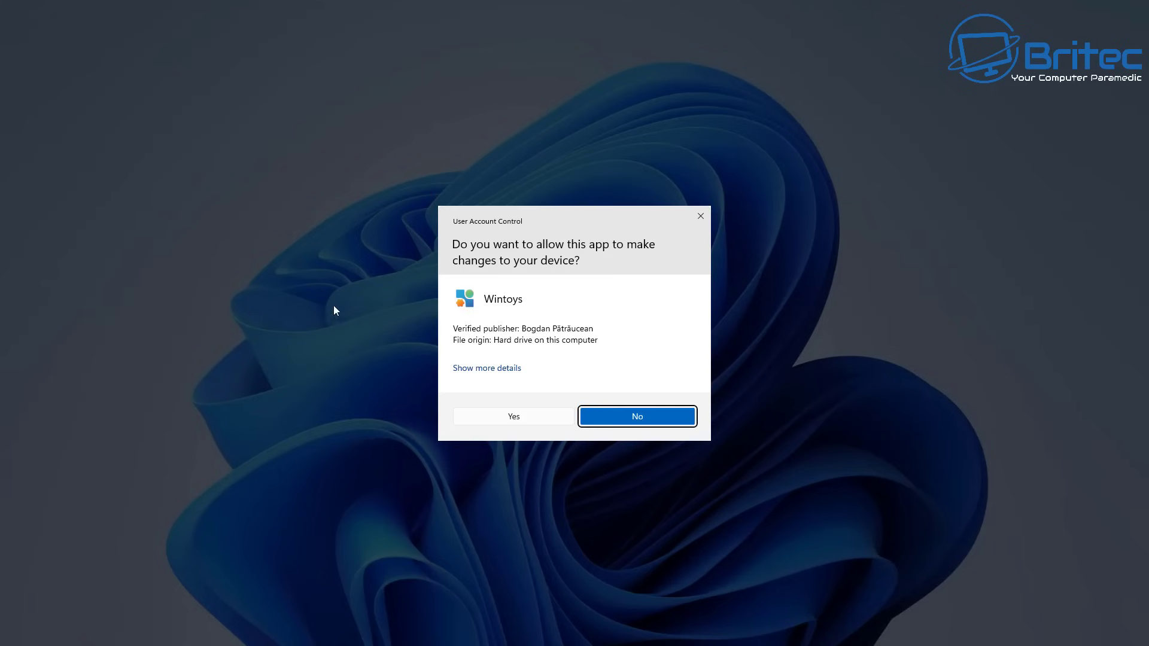
pyautogui.click(522, 424)
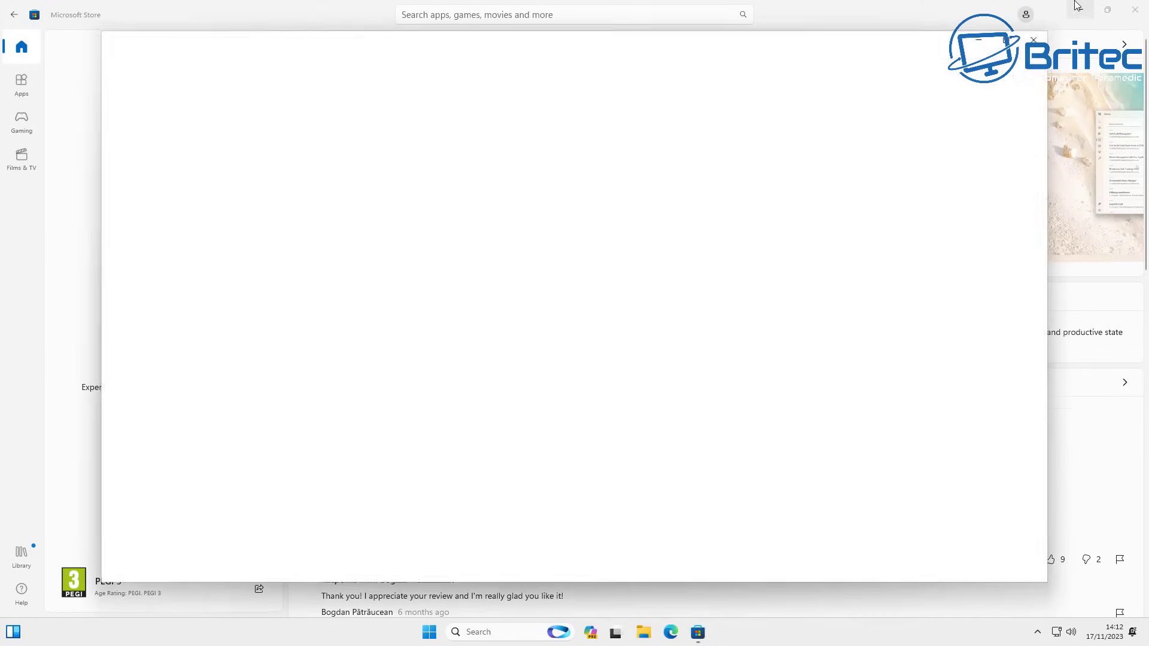
pyautogui.click(1081, 9)
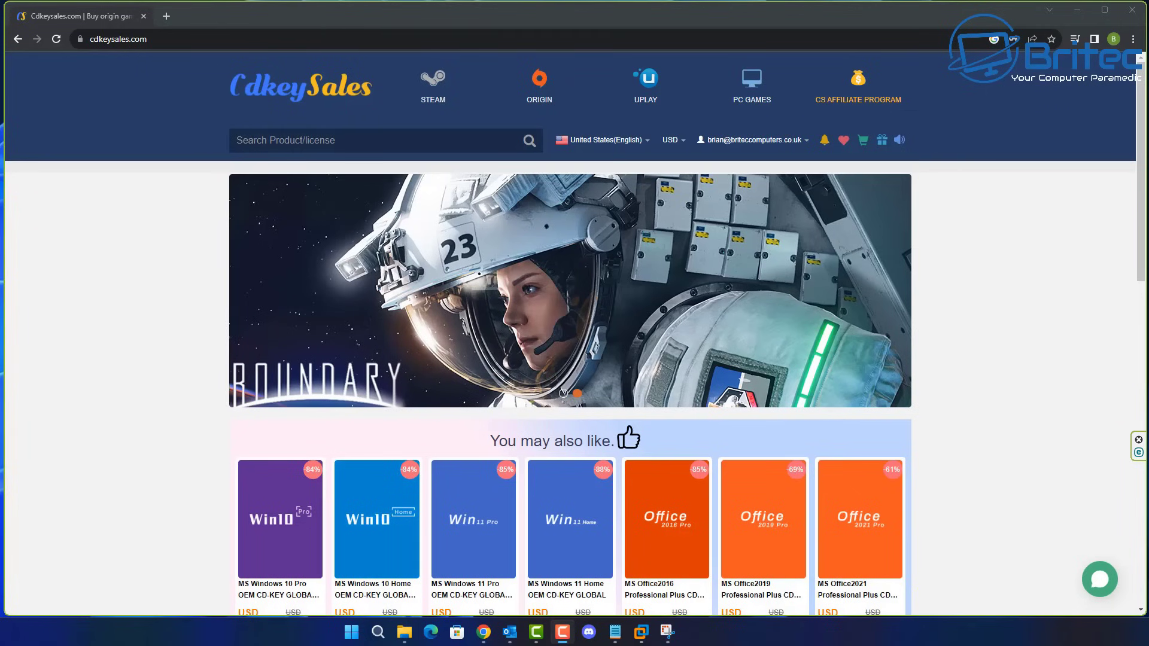
# In the browser, view the MS Windows 11 Pro OEM key on Cdkeysales, but proceed to checkout with the MS Windows 10 Pro OEM key
pyautogui.scroll(-1, 499, 500)
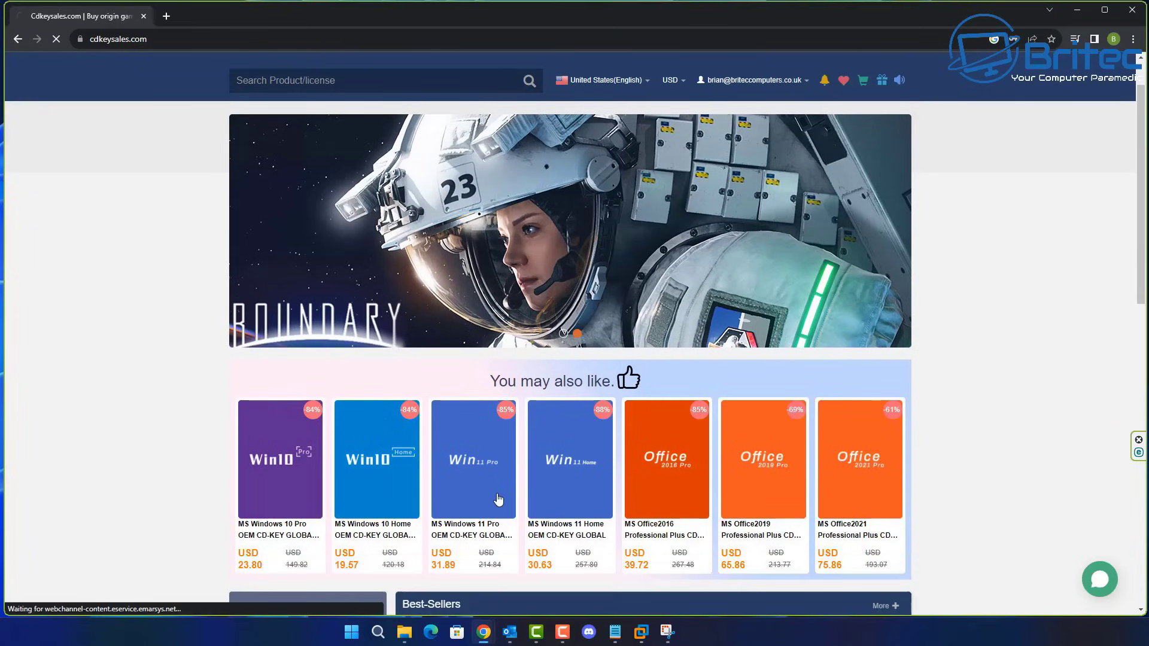
pyautogui.click(499, 499)
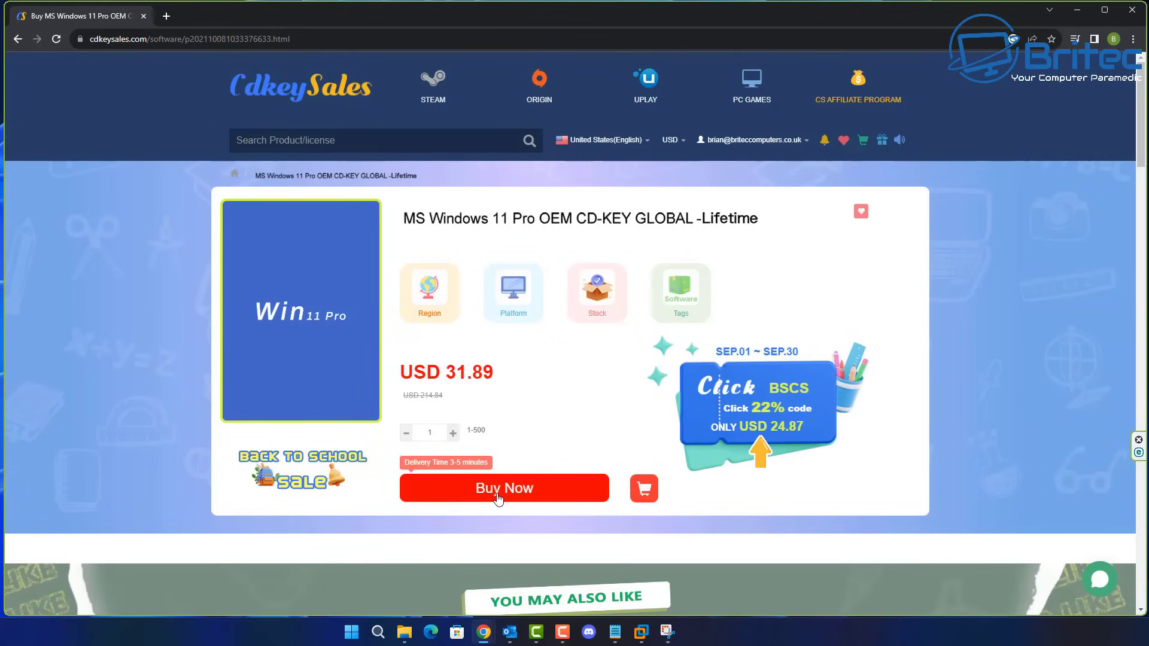
pyautogui.click(22, 39)
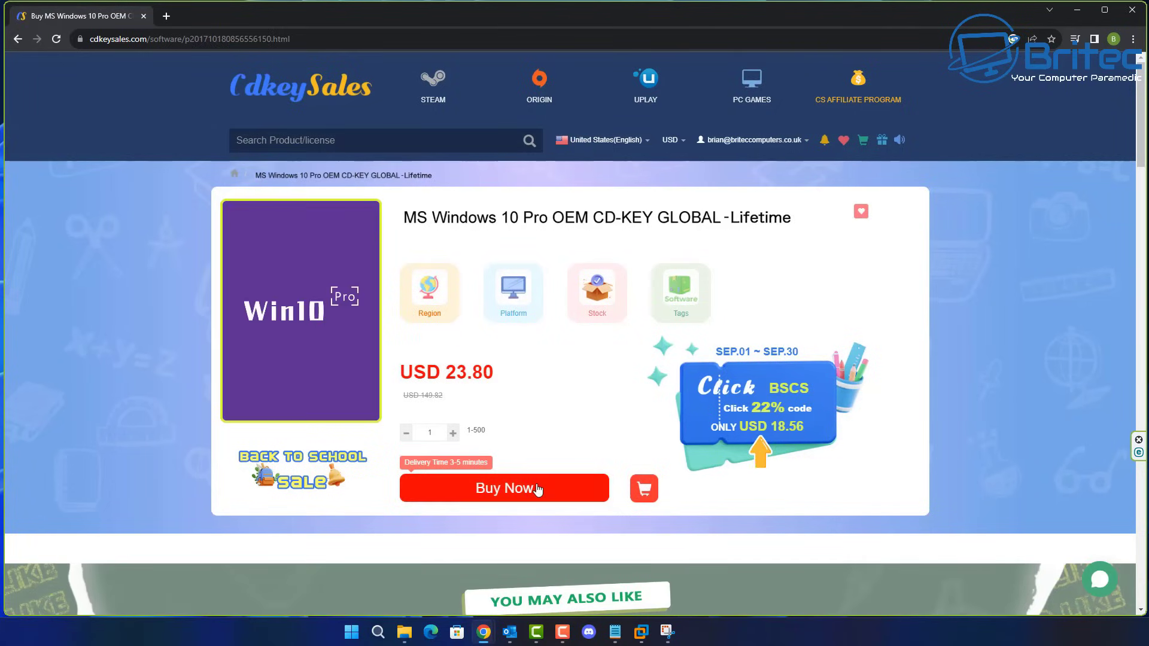
pyautogui.click(538, 489)
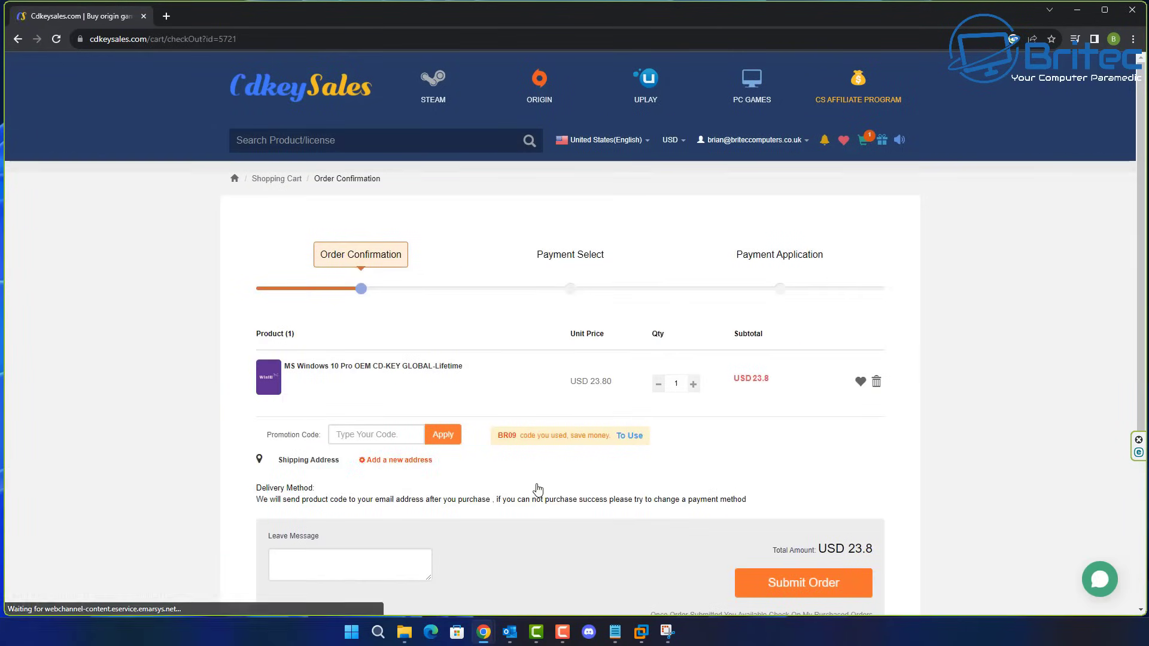
# Apply promotion code BR09 to the Windows 10 Pro key order and submit the order for payment
pyautogui.click(390, 443)
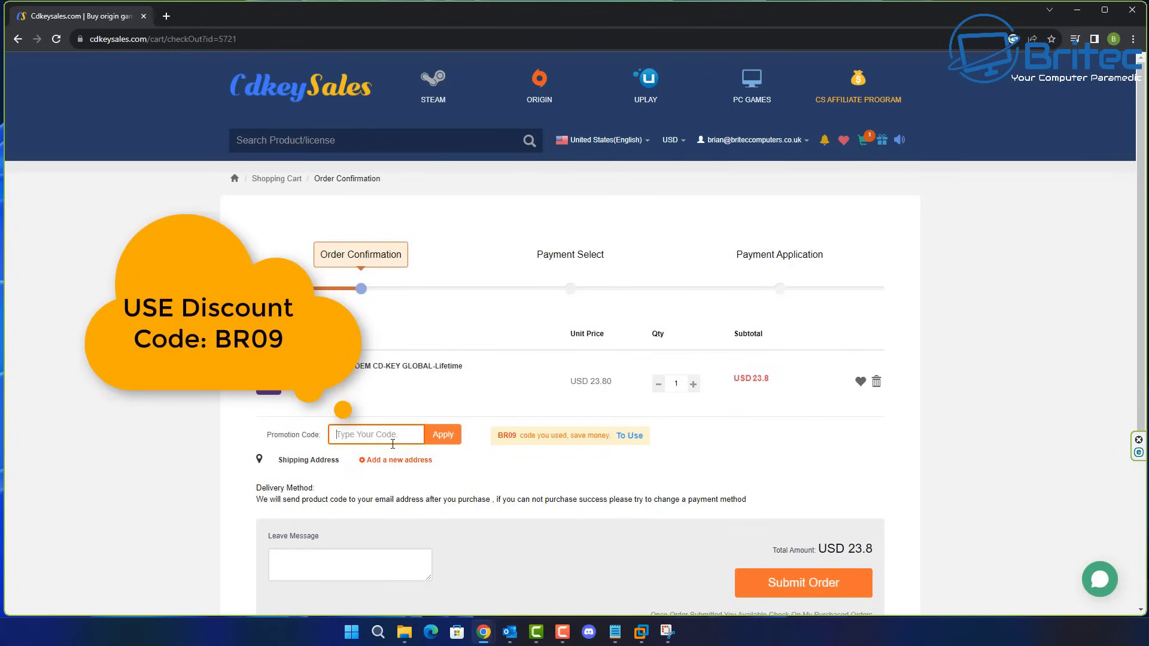
pyautogui.write('BR09')
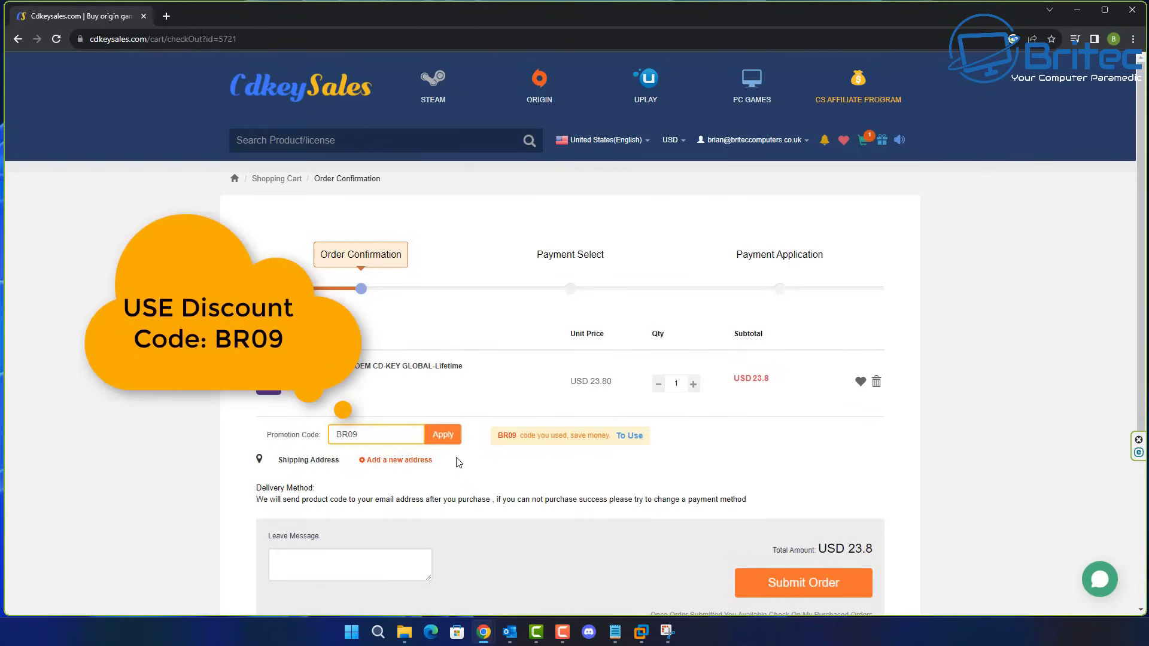
pyautogui.click(443, 438)
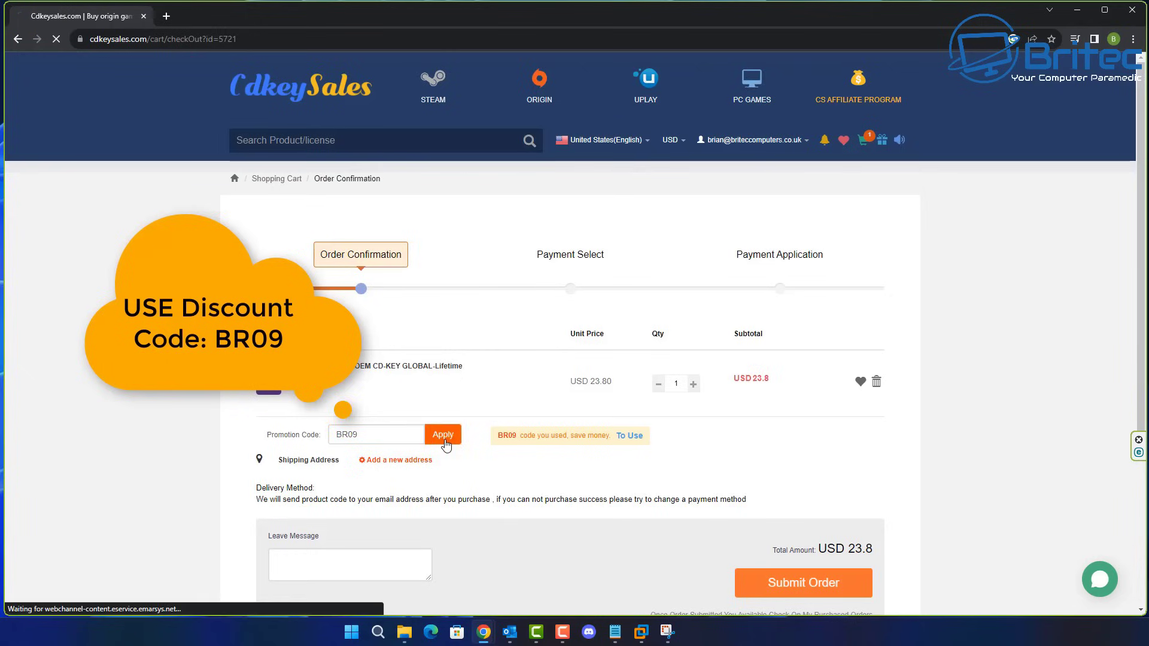
pyautogui.click(813, 592)
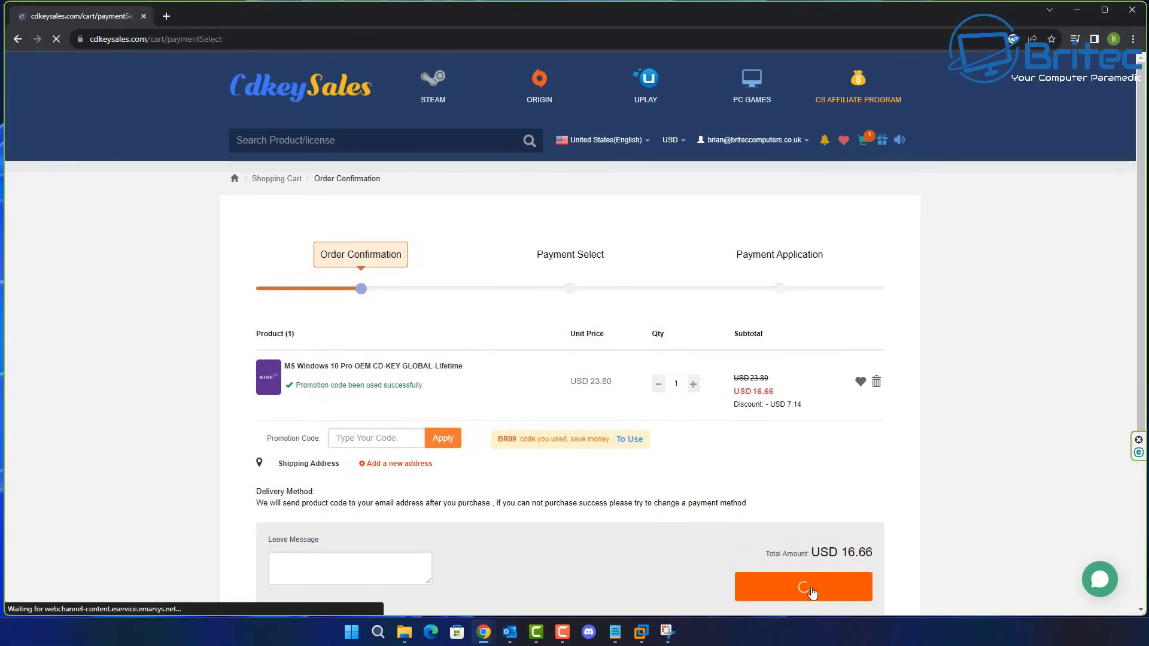
pyautogui.click(528, 400)
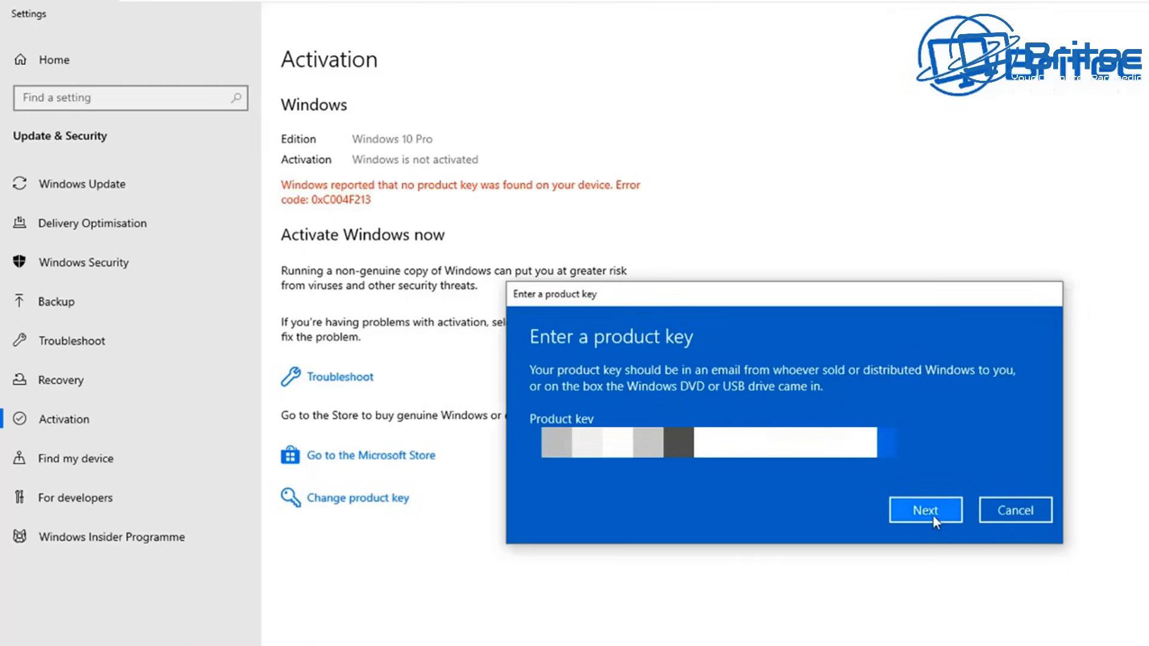
# Submit the entered product key in the Windows 10 Pro activation settings and activate Windows
pyautogui.click(932, 515)
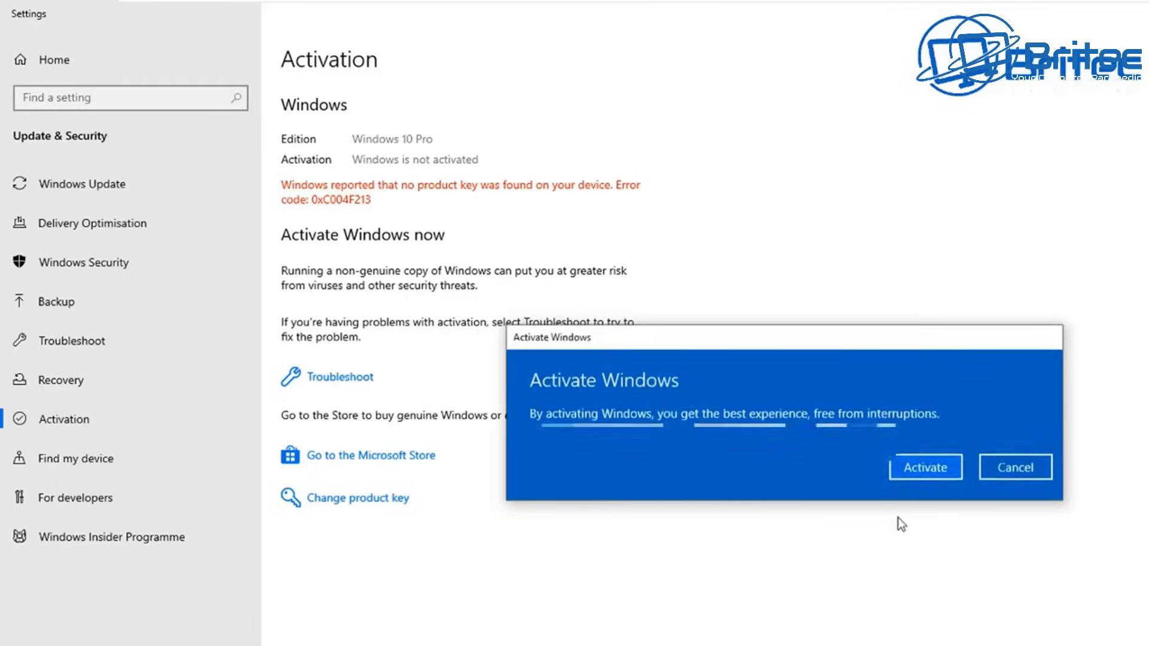
pyautogui.click(929, 472)
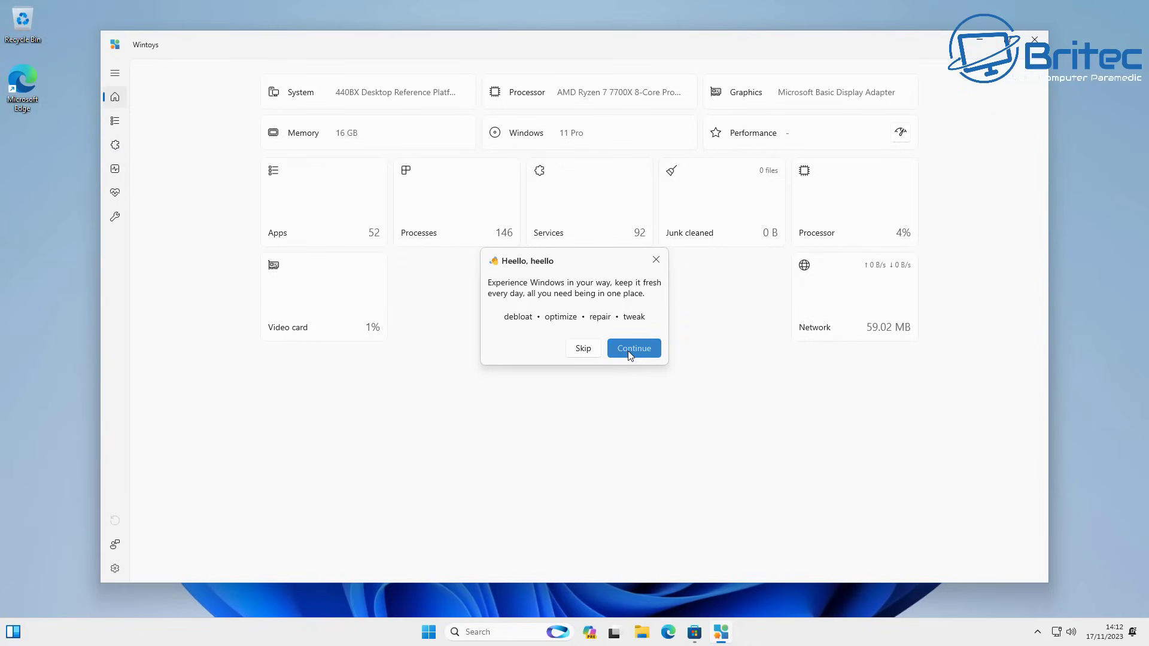
# In Wintoys, go through the welcome introduction on Apps & Services, Boost, Health and Tweaks, and finish it
pyautogui.click(630, 353)
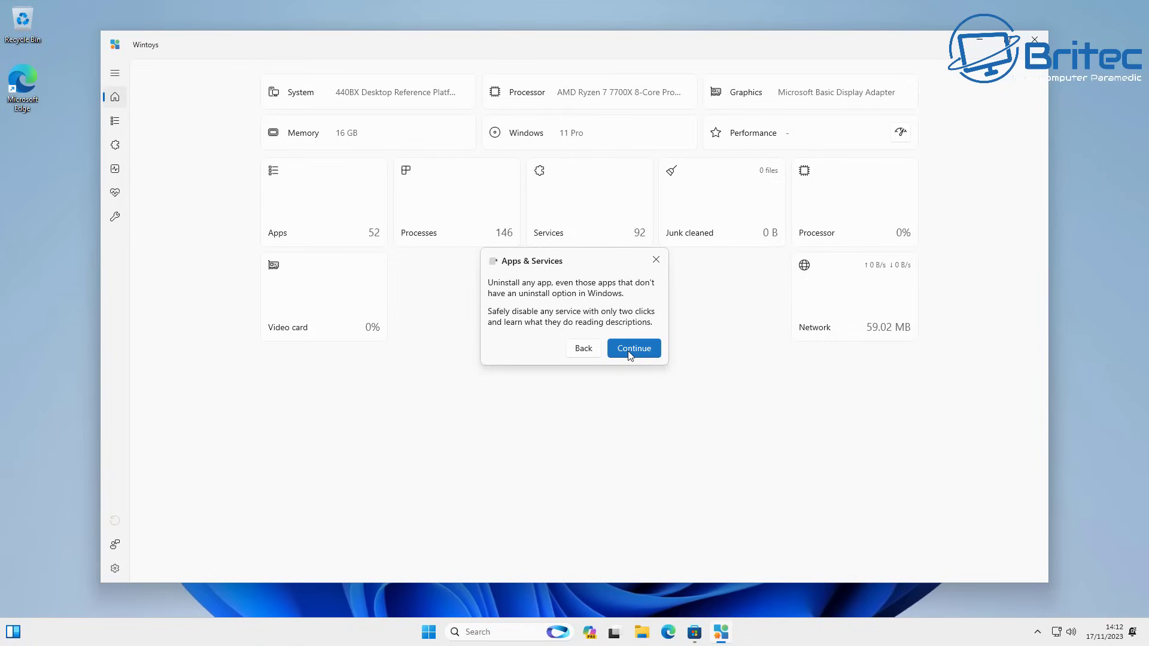
pyautogui.click(630, 352)
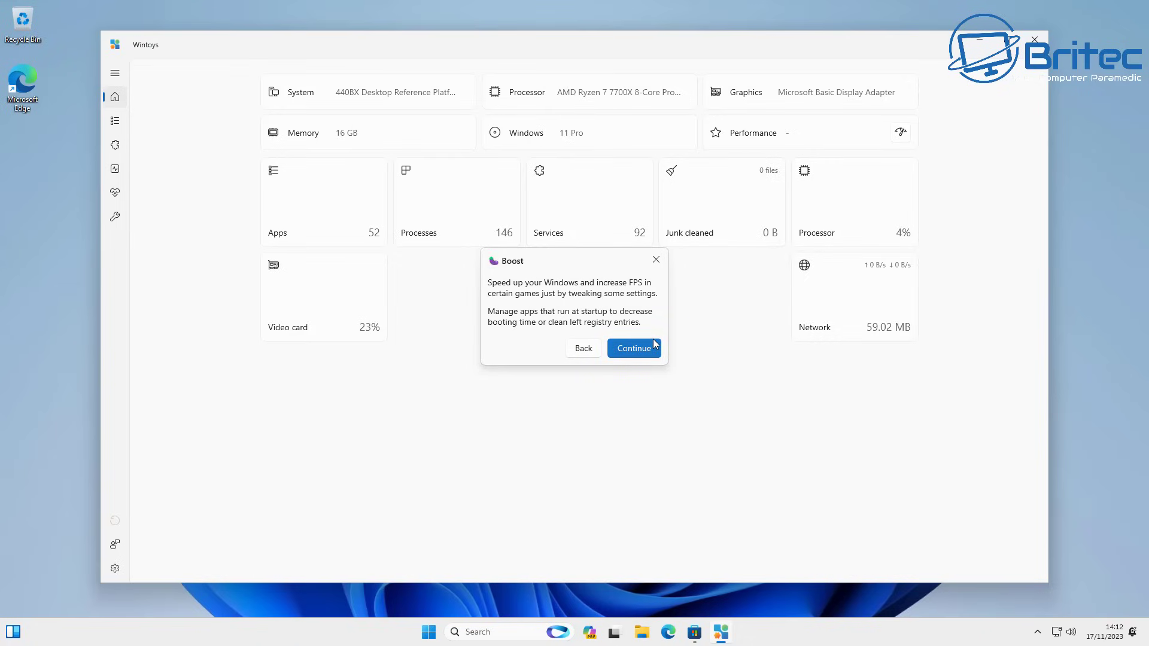
pyautogui.click(649, 350)
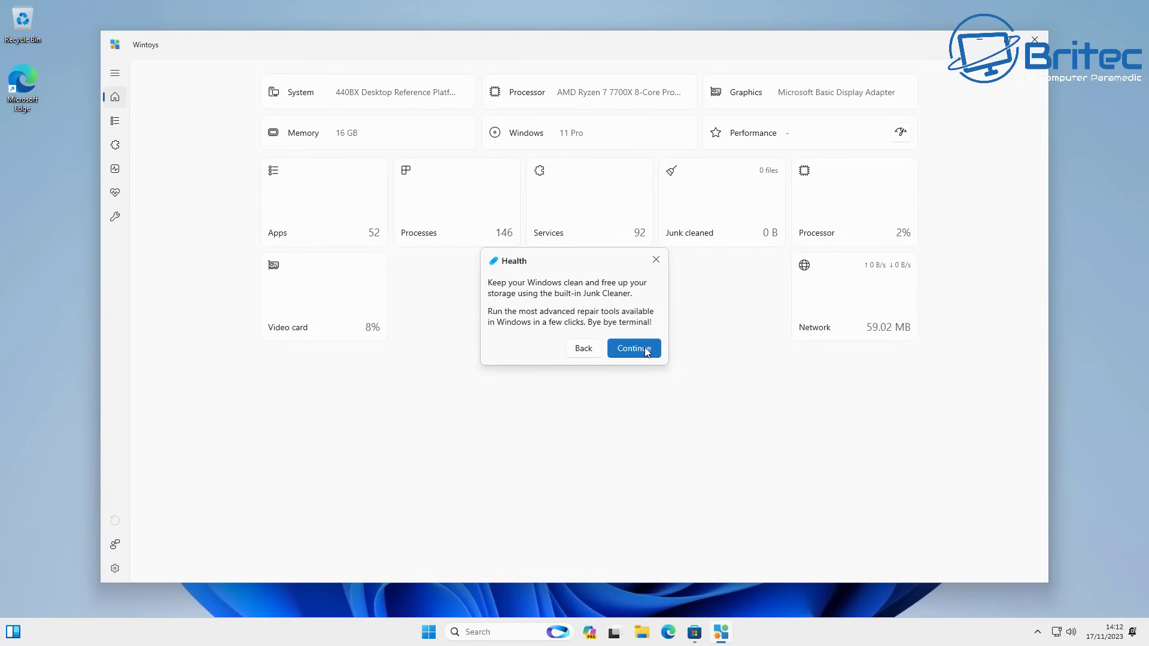
pyautogui.click(645, 347)
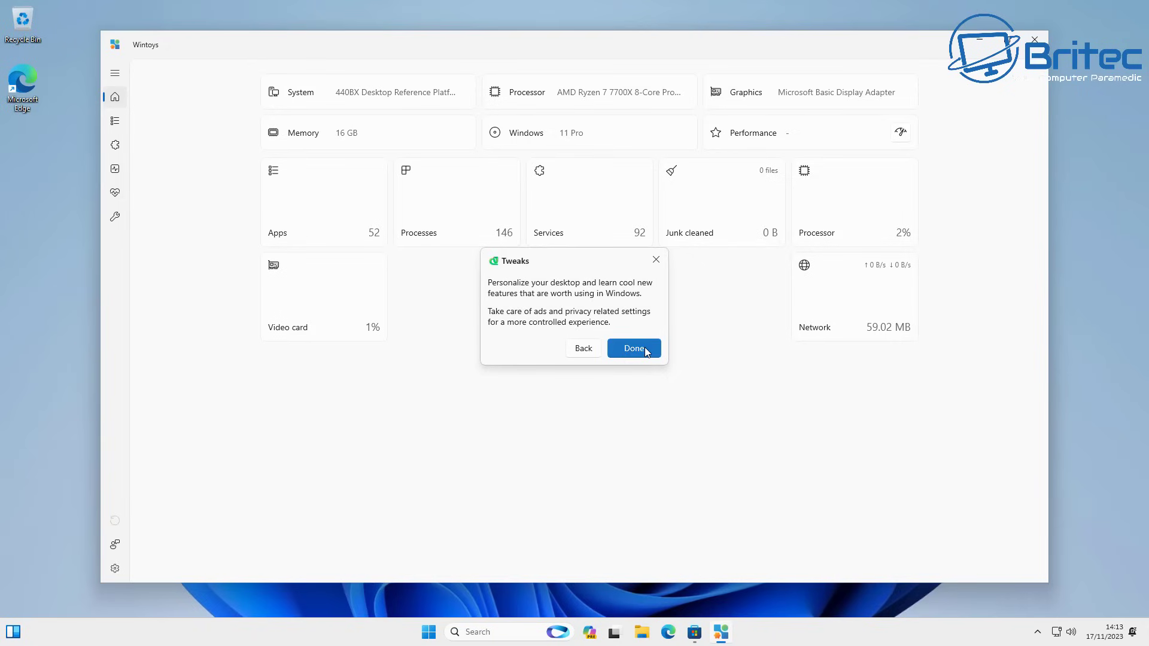
pyautogui.click(646, 349)
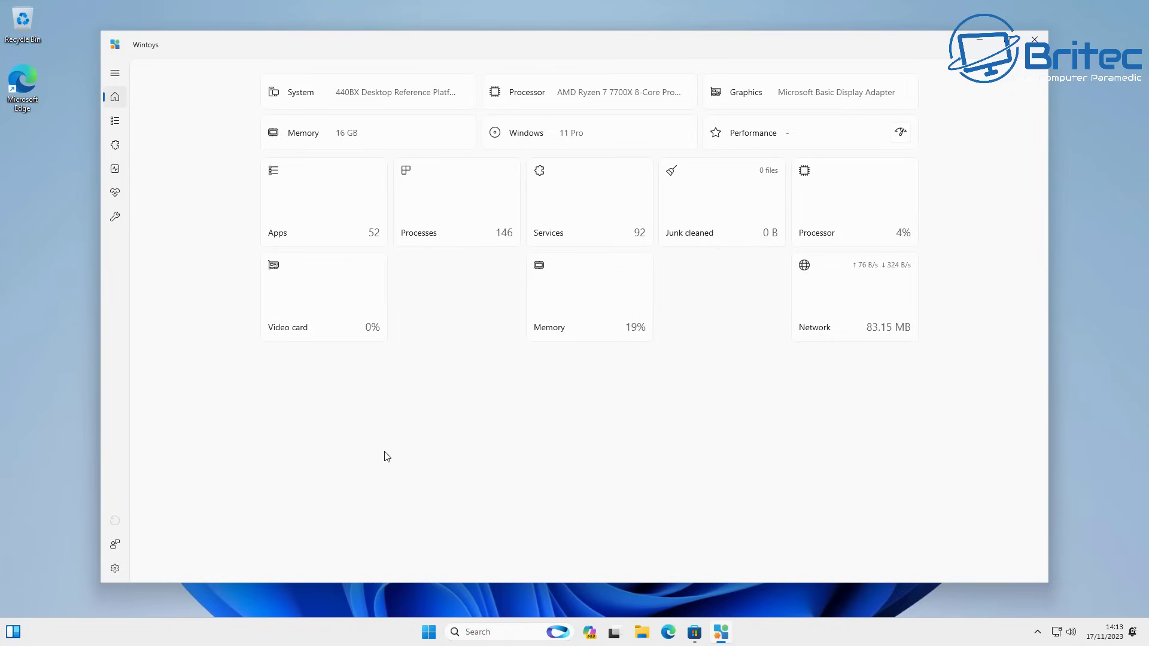
# Expand the Wintoys navigation, go to the installed apps list and uninstall Your Phone
pyautogui.click(115, 74)
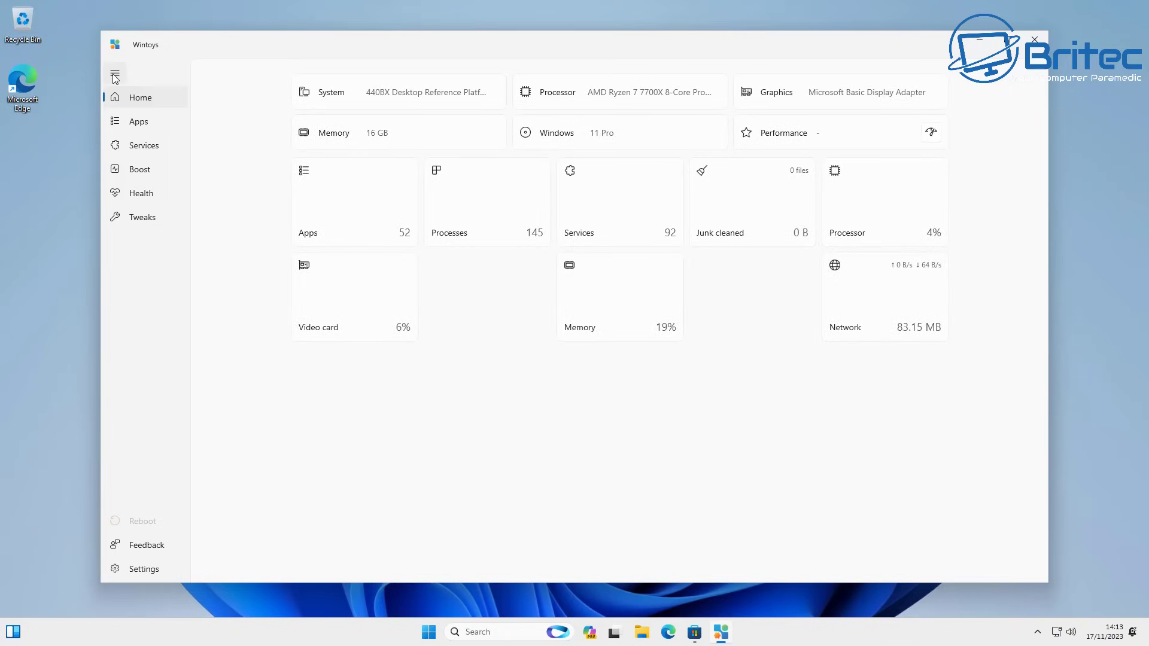
pyautogui.click(147, 125)
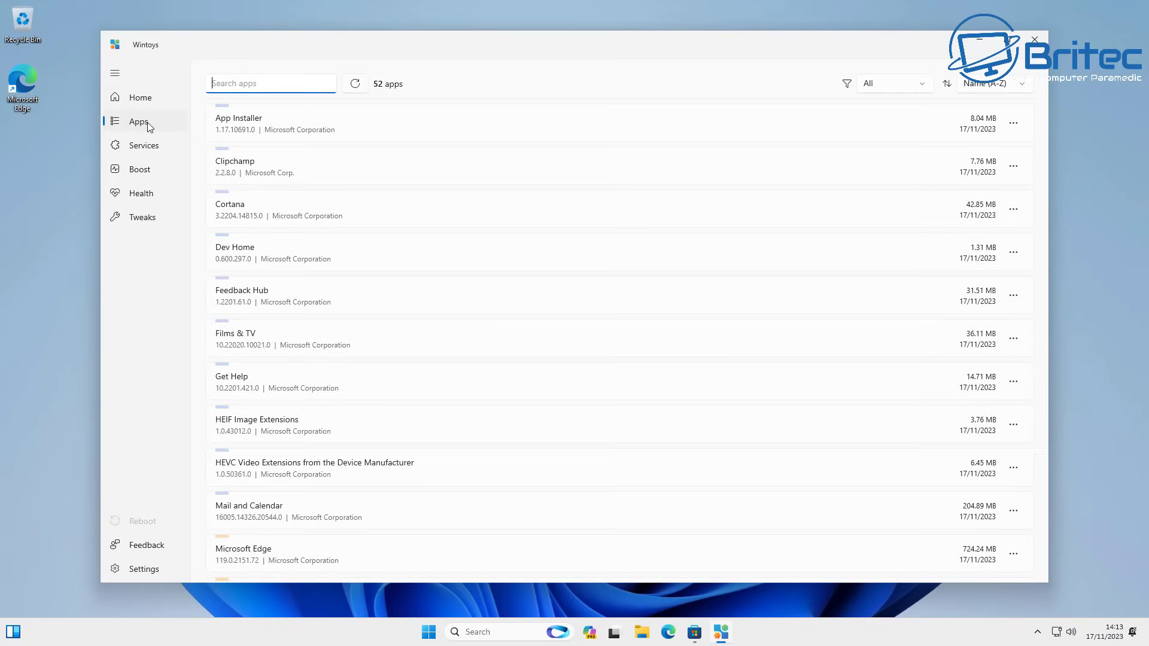
pyautogui.scroll(-15, 803, 339)
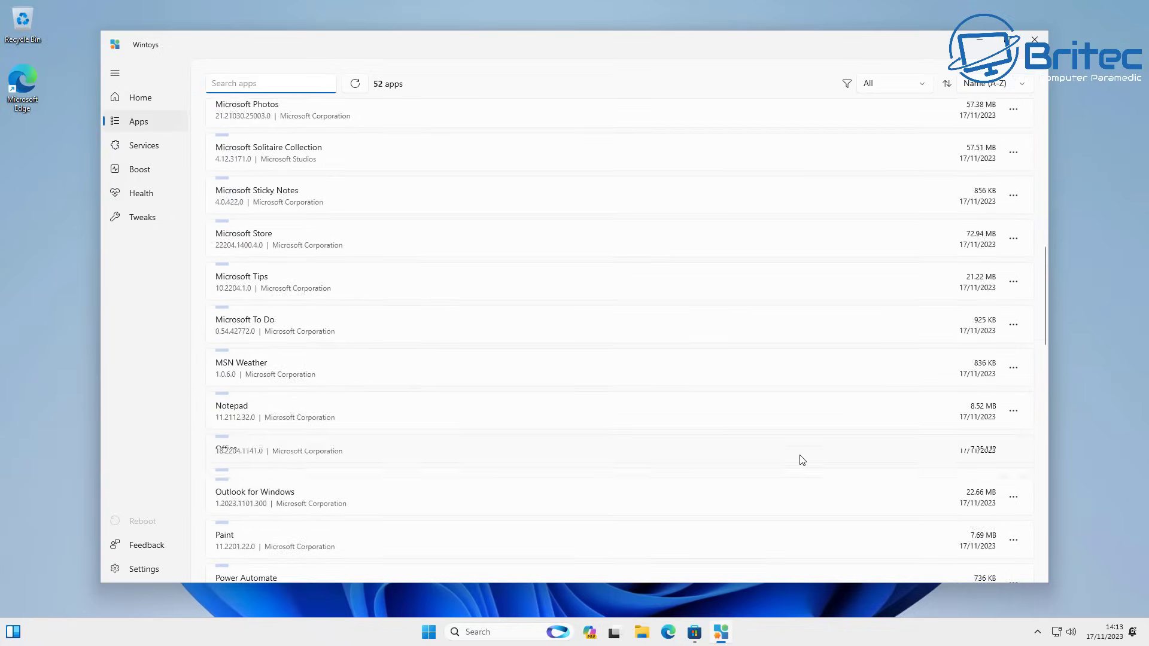
pyautogui.scroll(-12, 801, 460)
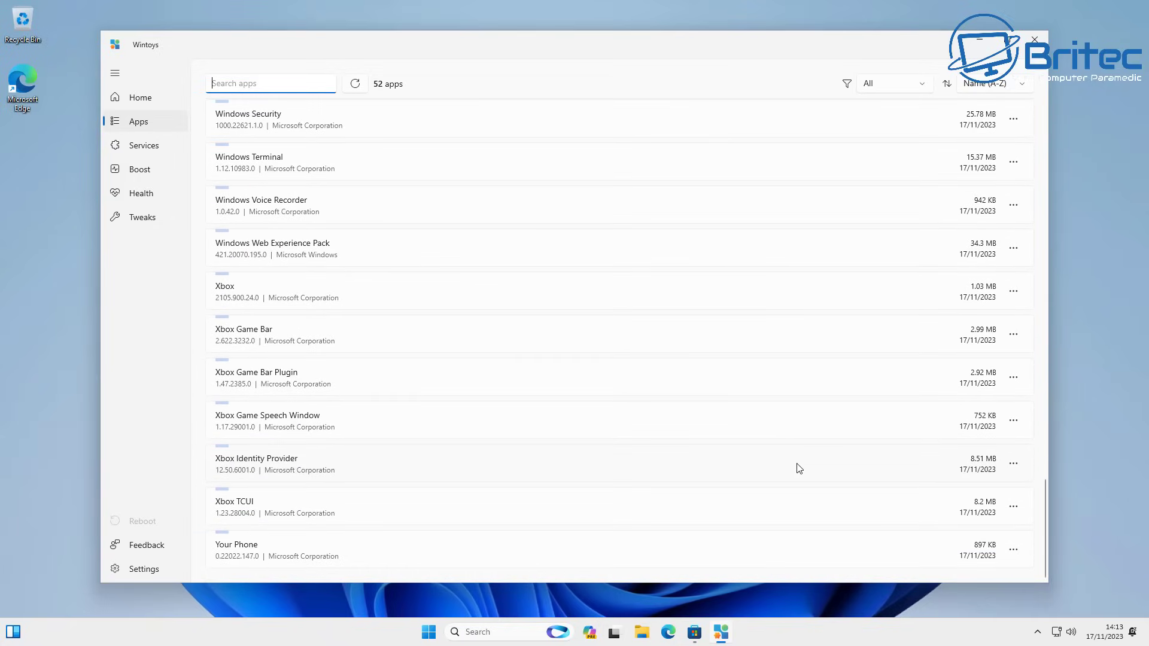
pyautogui.click(1013, 552)
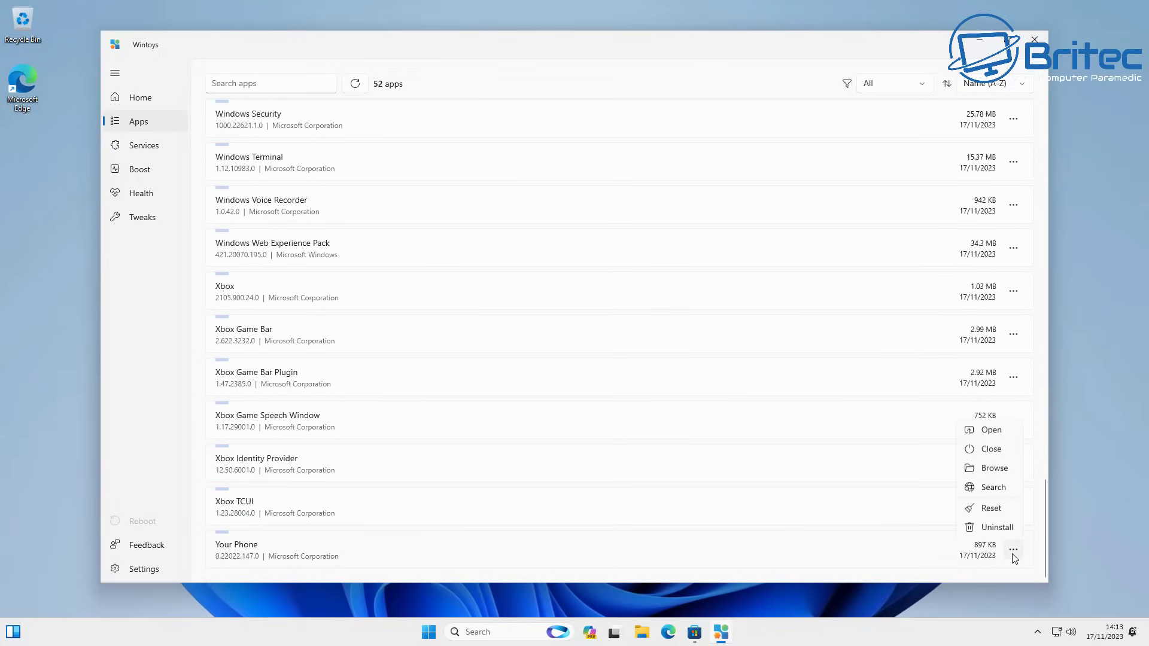
pyautogui.click(995, 528)
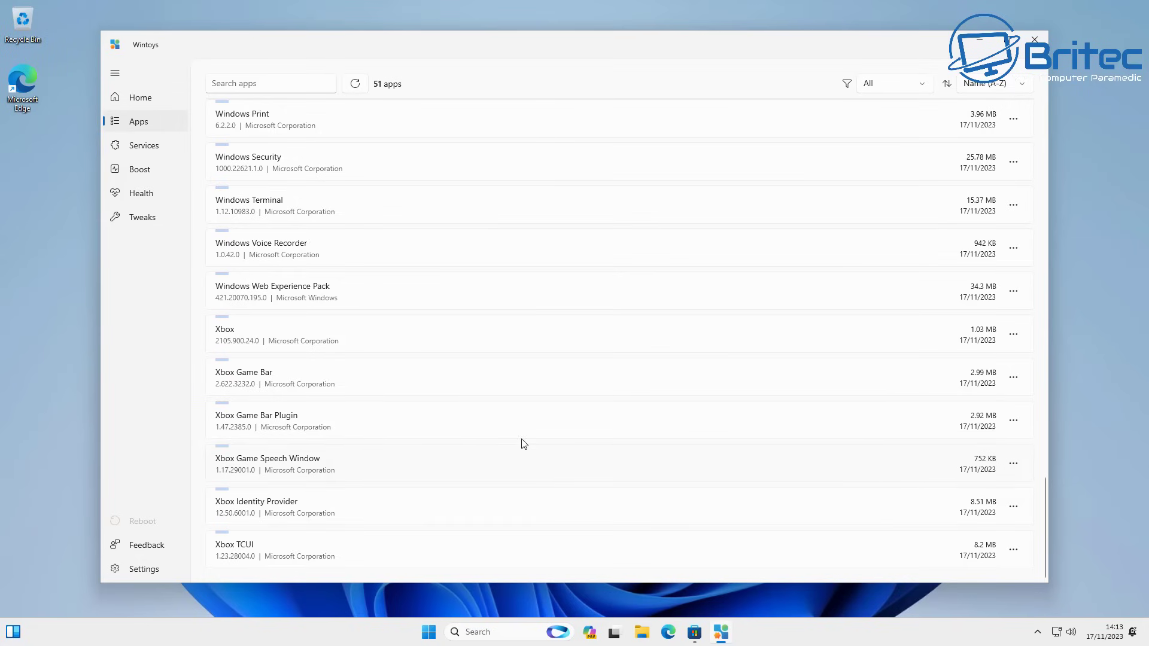
# Find Quick Assist in the installed apps list and uninstall it
pyautogui.scroll(3, 532, 429)
pyautogui.scroll(5, 534, 428)
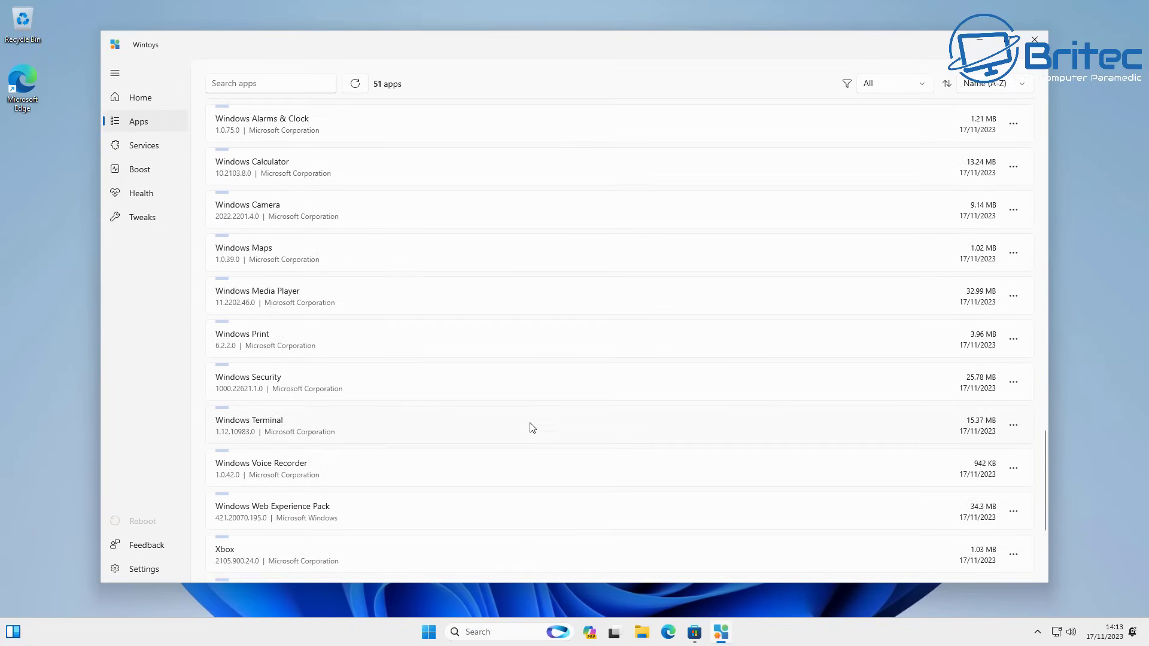
pyautogui.scroll(5, 533, 427)
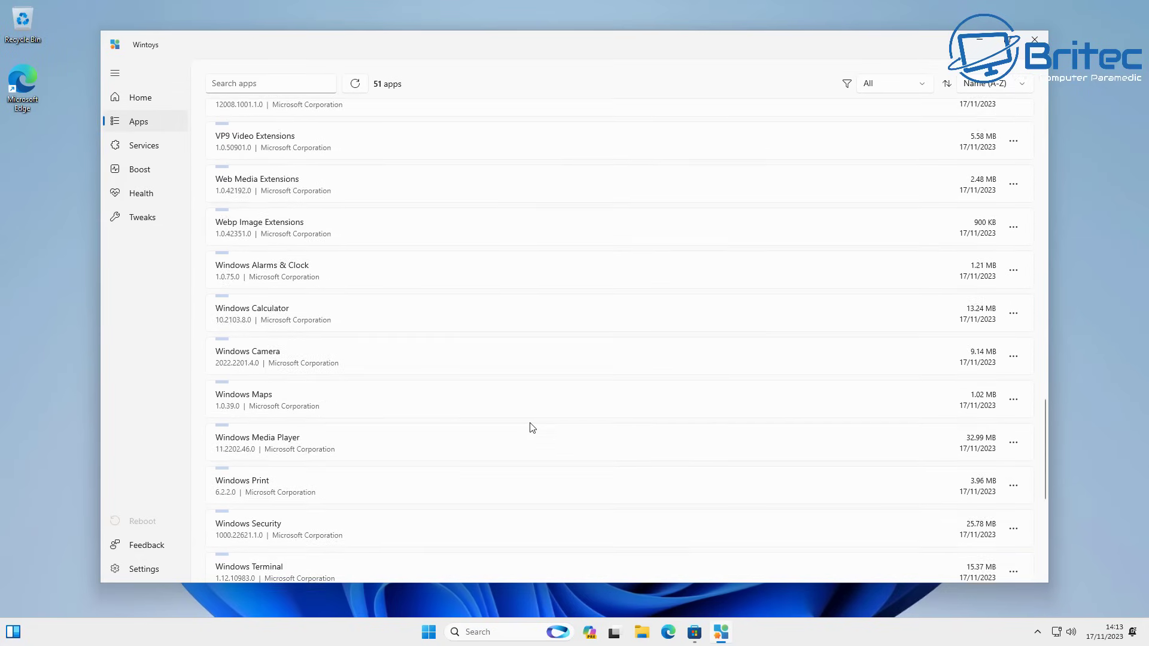
pyautogui.scroll(5, 533, 428)
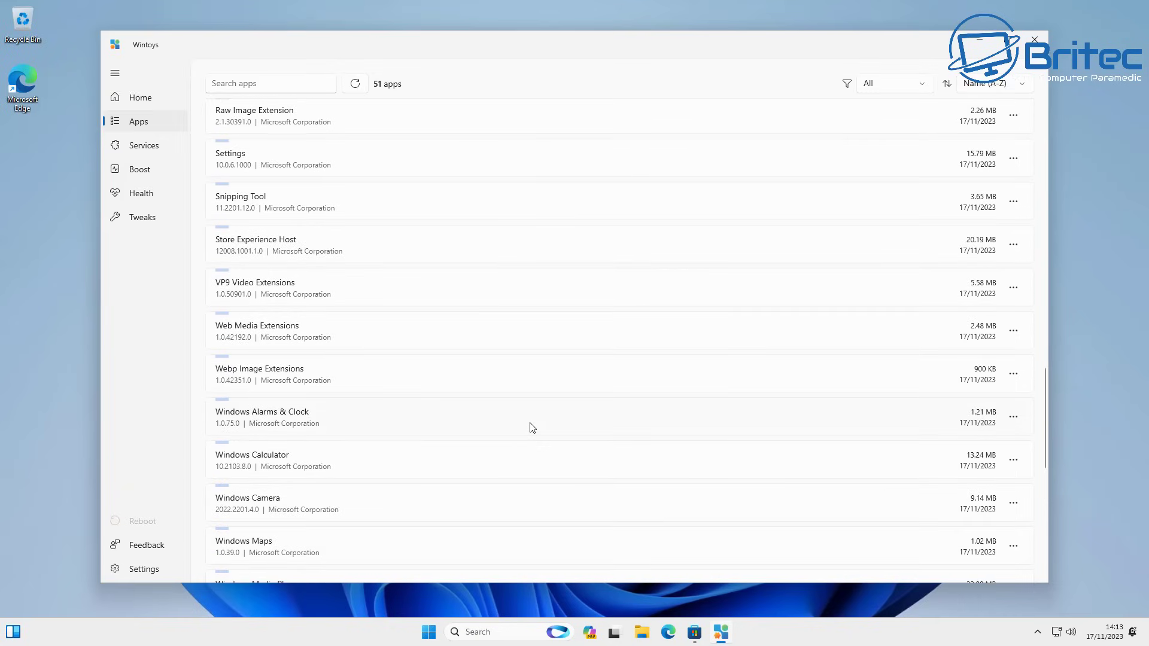
pyautogui.scroll(5, 532, 427)
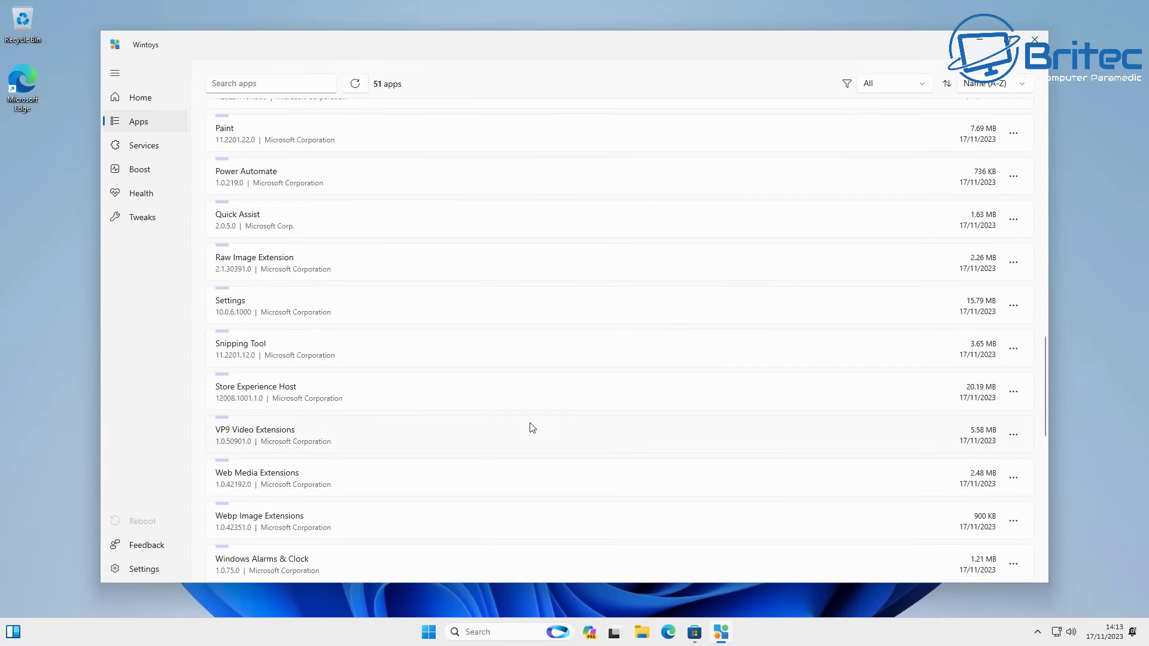
pyautogui.click(1013, 220)
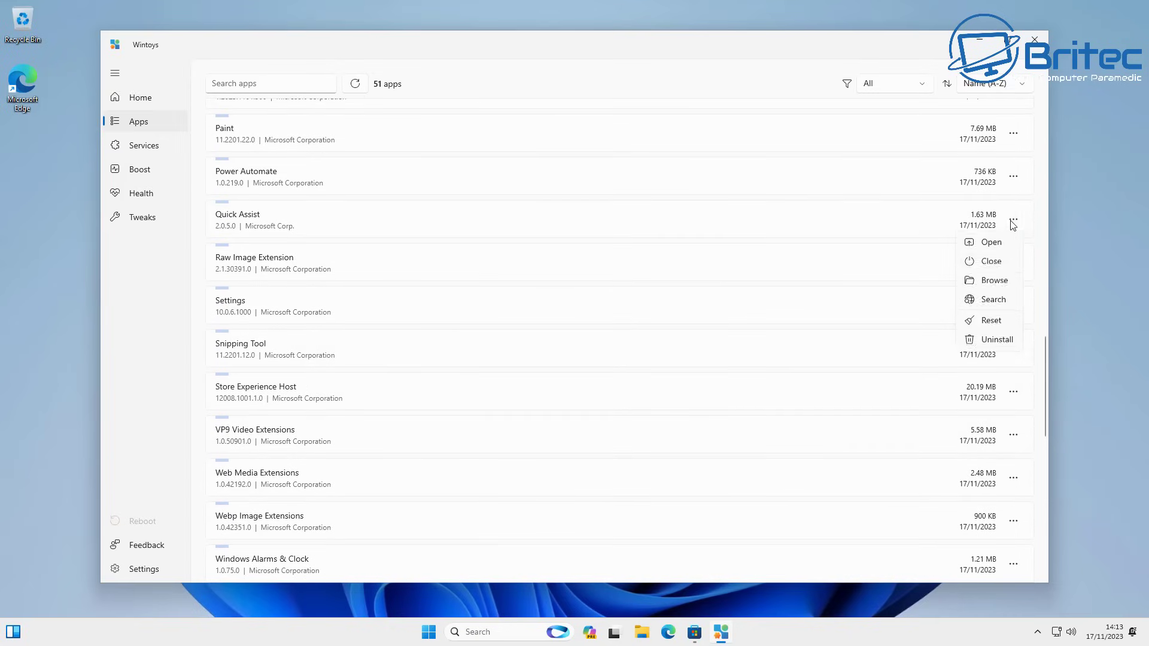
pyautogui.click(996, 340)
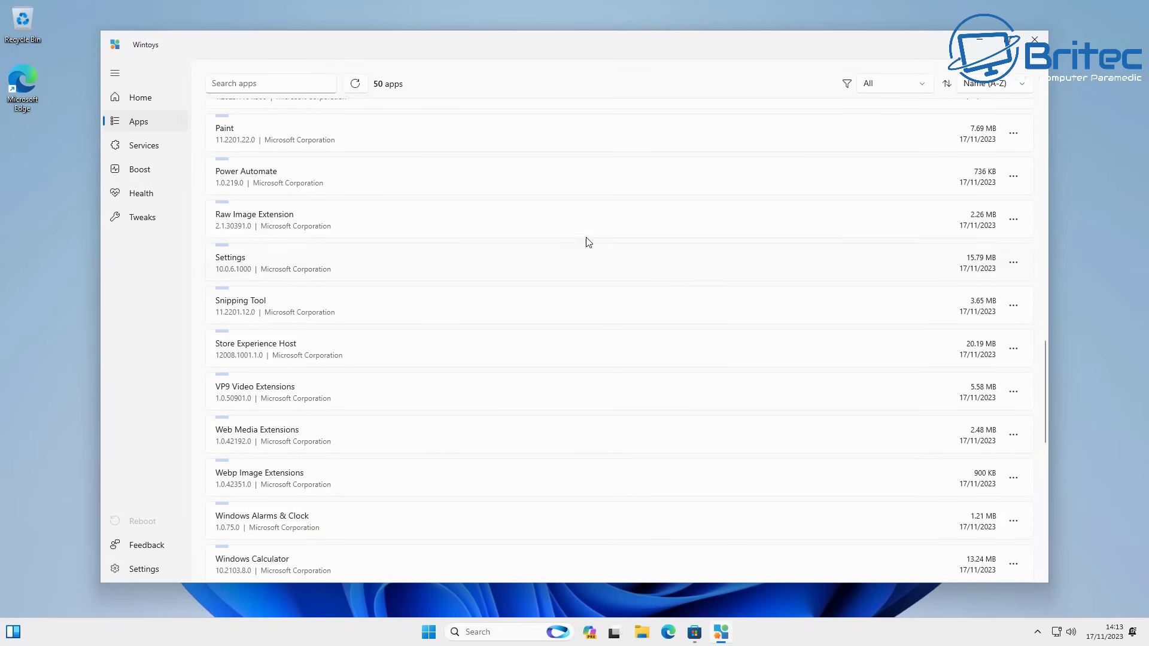
# Uninstall the preinstalled Office app from the apps list
pyautogui.scroll(5, 807, 282)
pyautogui.scroll(3, 805, 282)
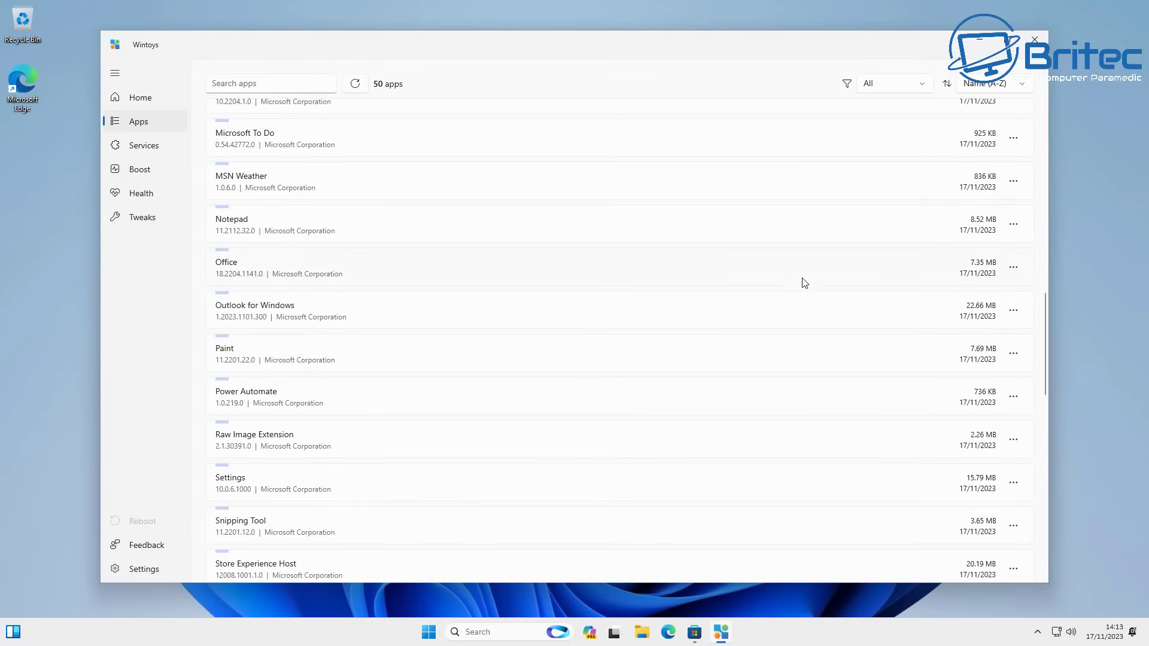
pyautogui.click(1014, 268)
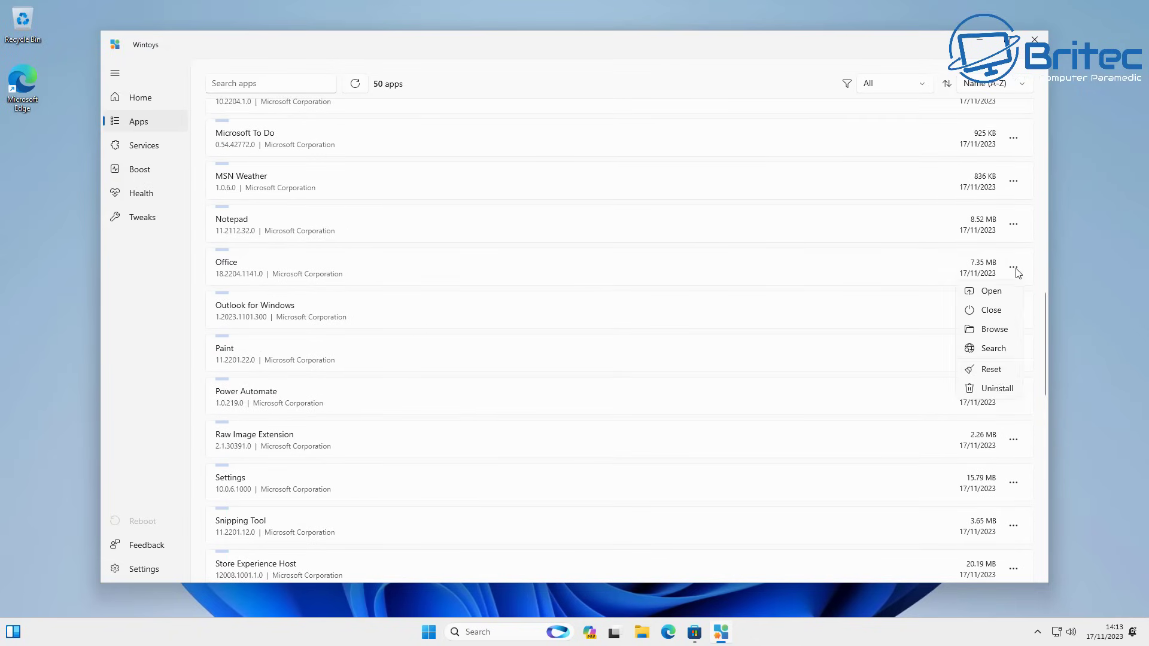
pyautogui.click(997, 386)
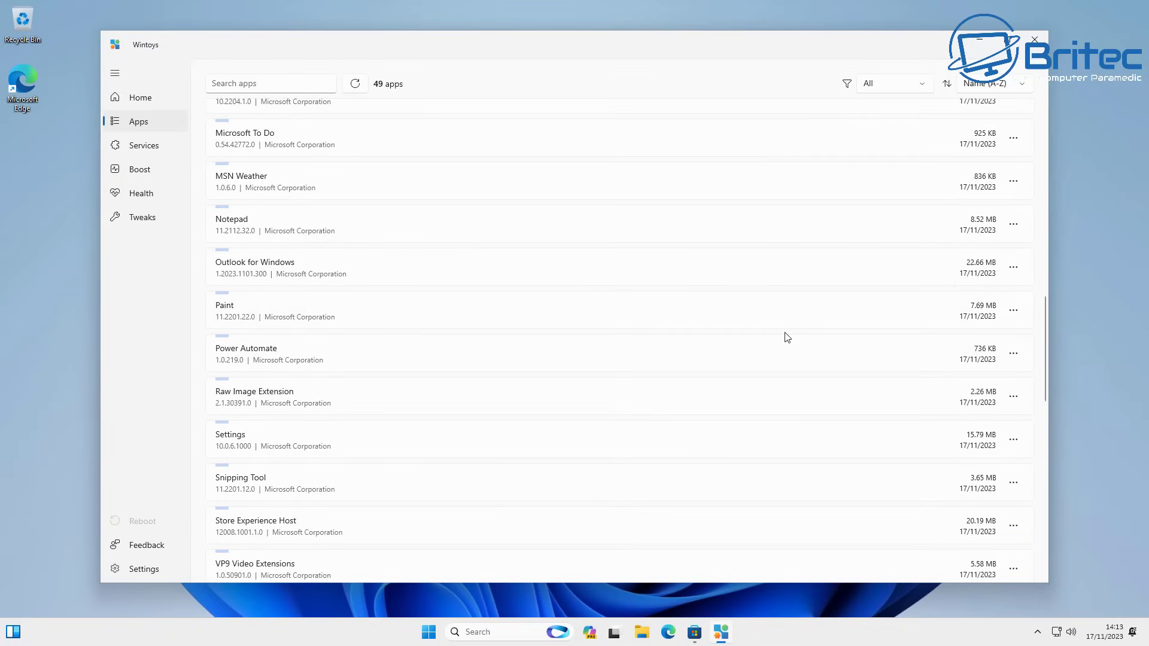
# Uninstall MSN Weather from the apps list
pyautogui.scroll(3, 788, 339)
pyautogui.click(1013, 254)
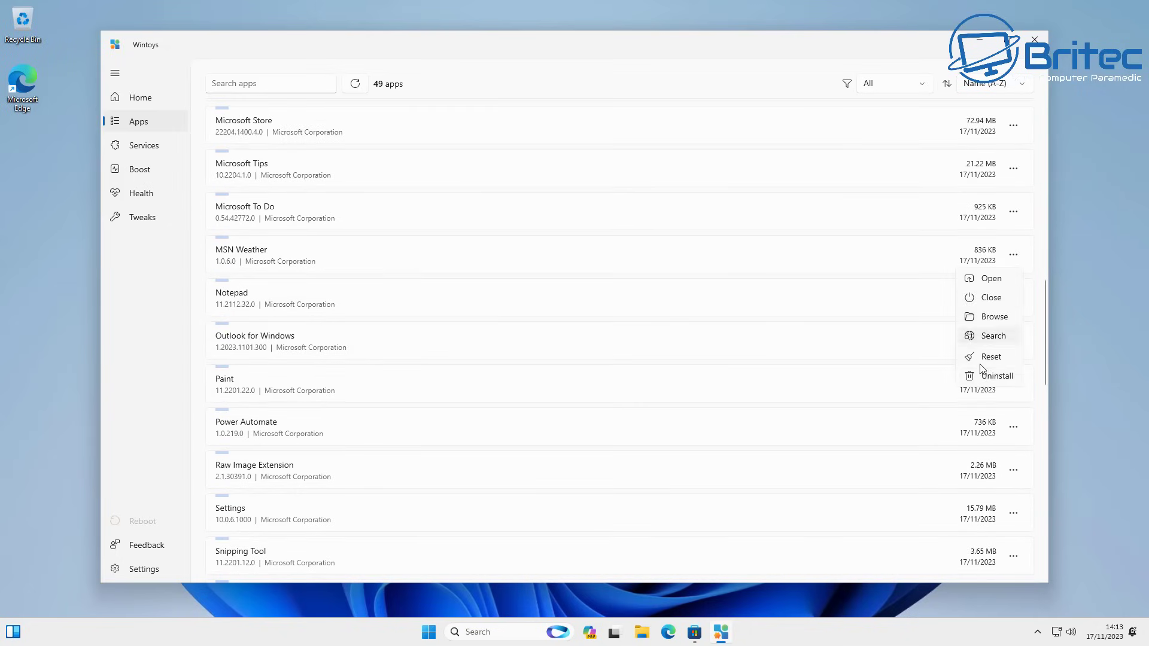
pyautogui.click(994, 376)
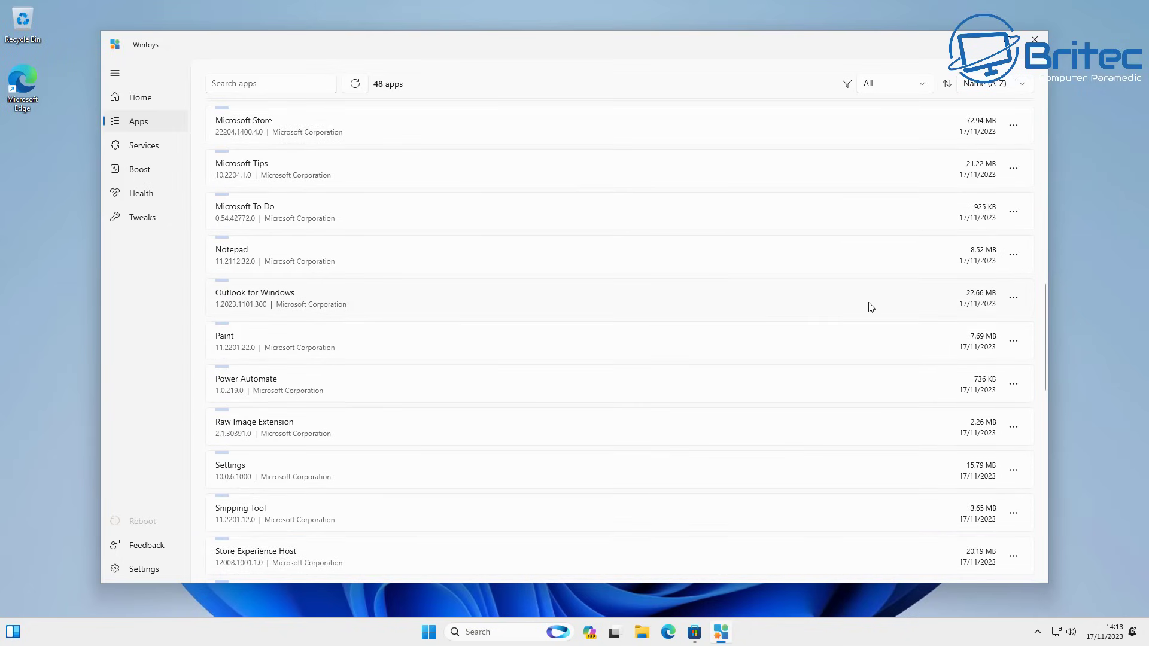
# Uninstall Microsoft To Do and Microsoft Tips from the apps list
pyautogui.click(1013, 212)
pyautogui.click(995, 332)
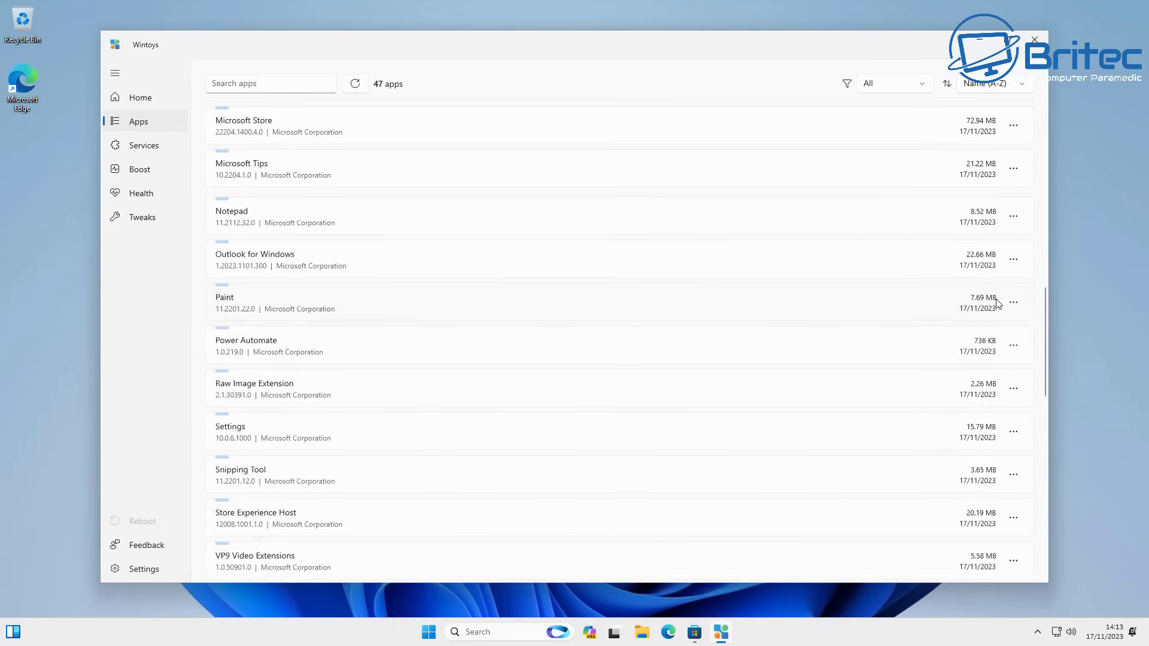
pyautogui.click(1013, 170)
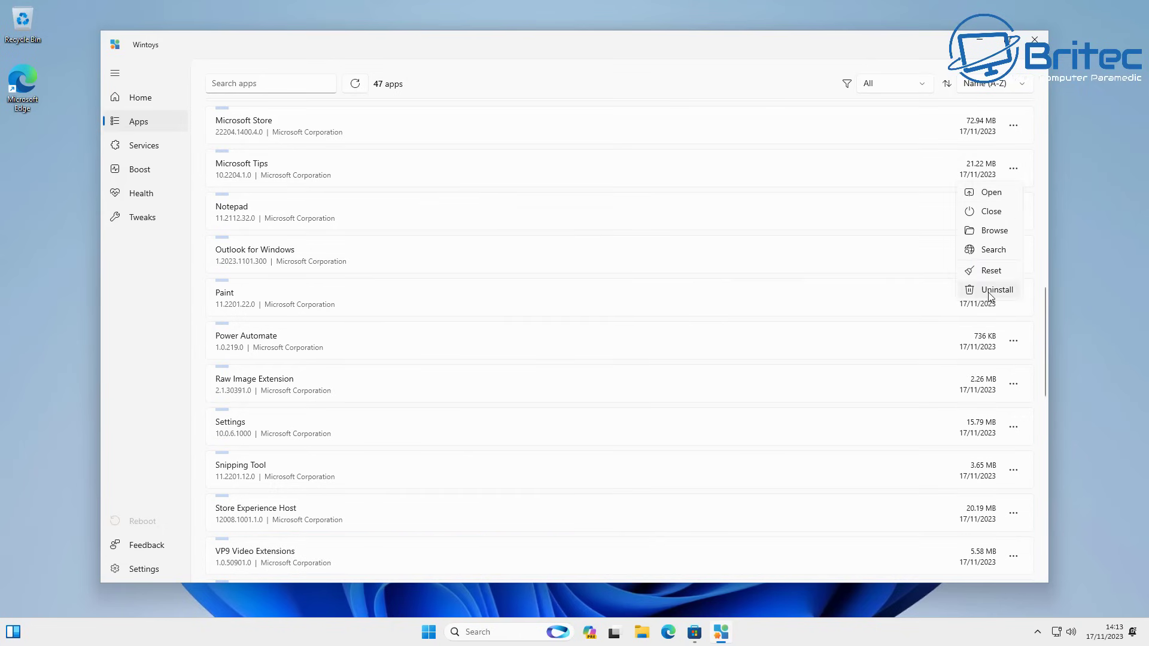
pyautogui.click(994, 291)
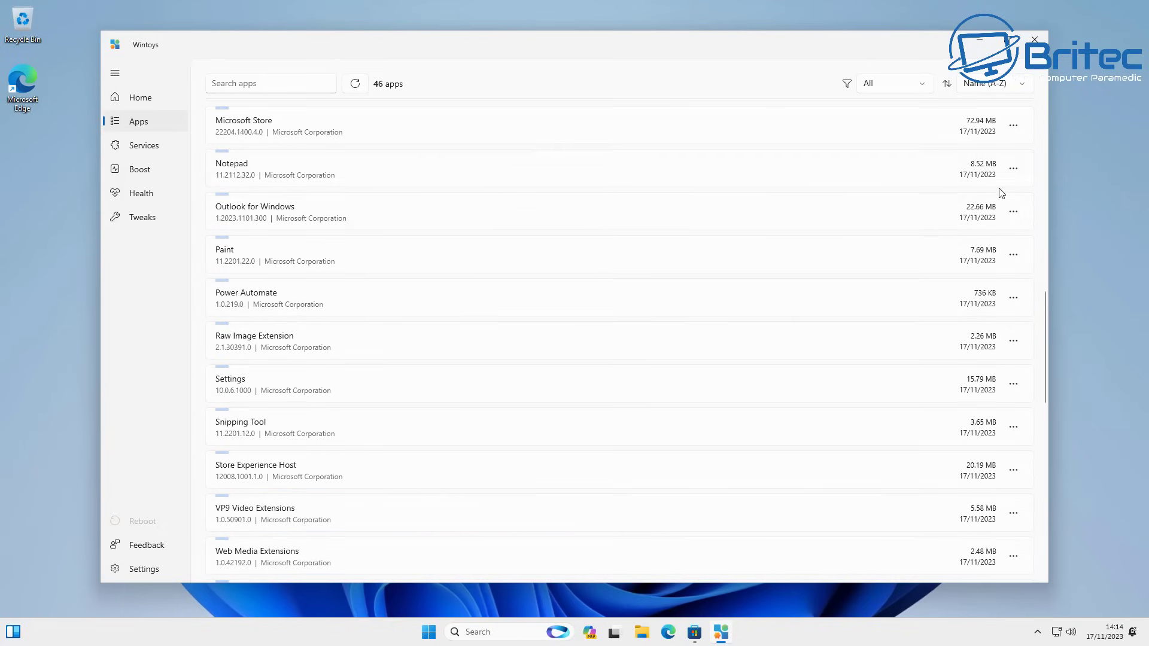
# Uninstall Outlook for Windows and Power Automate from the apps list
pyautogui.click(1013, 212)
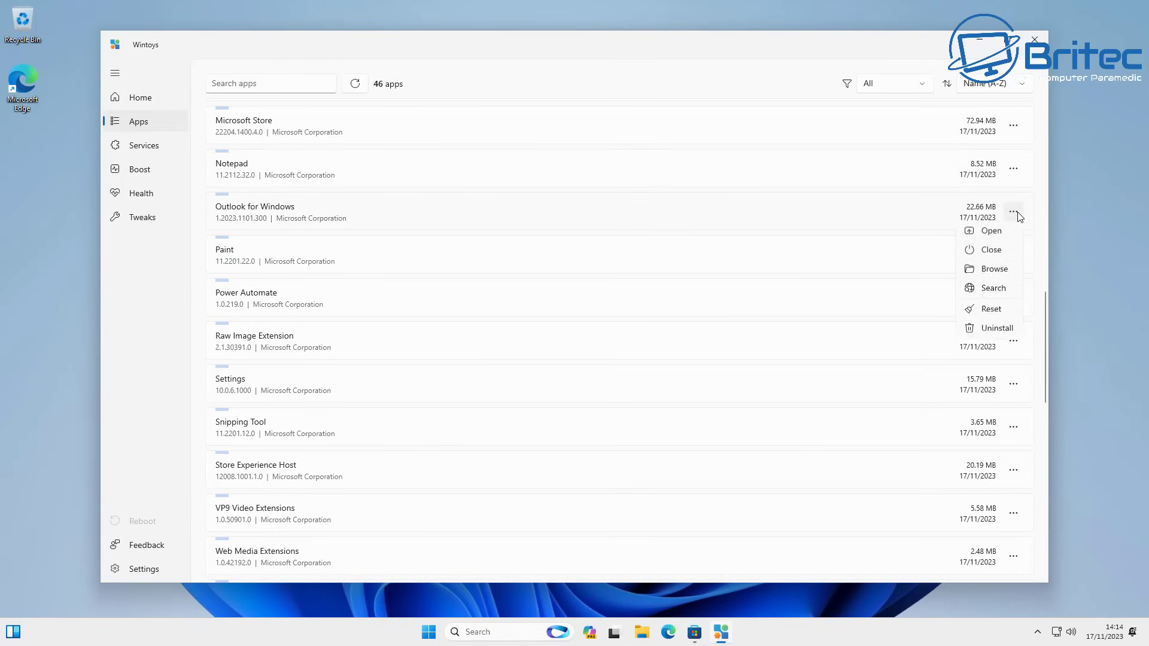
pyautogui.click(1010, 334)
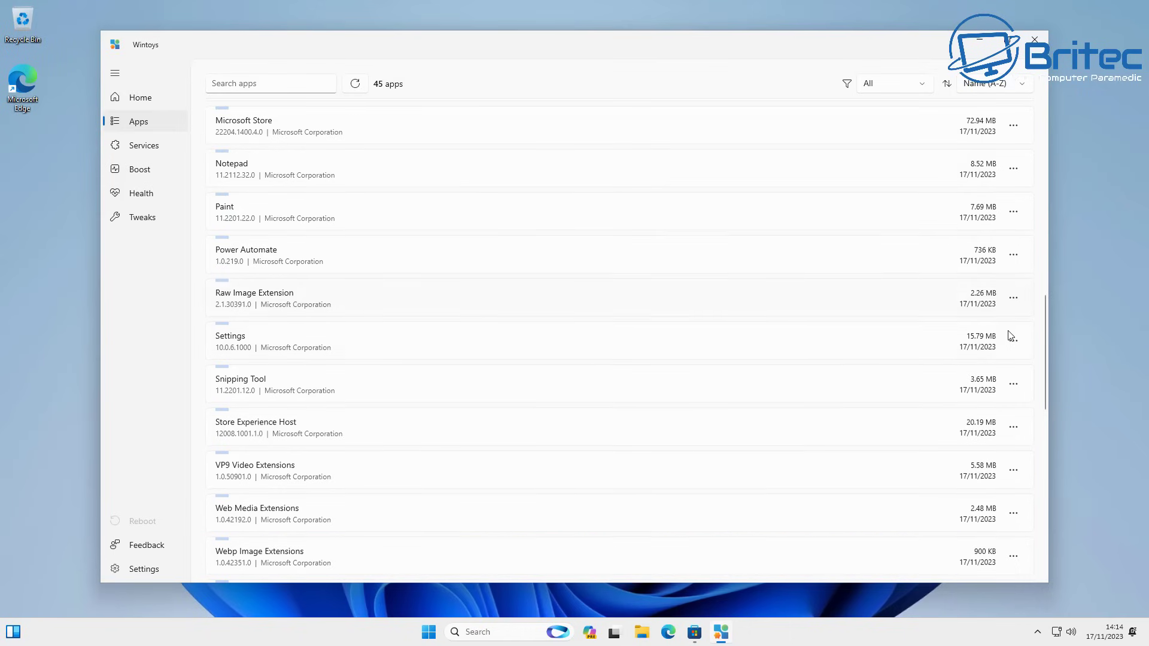
pyautogui.click(1013, 255)
pyautogui.click(991, 376)
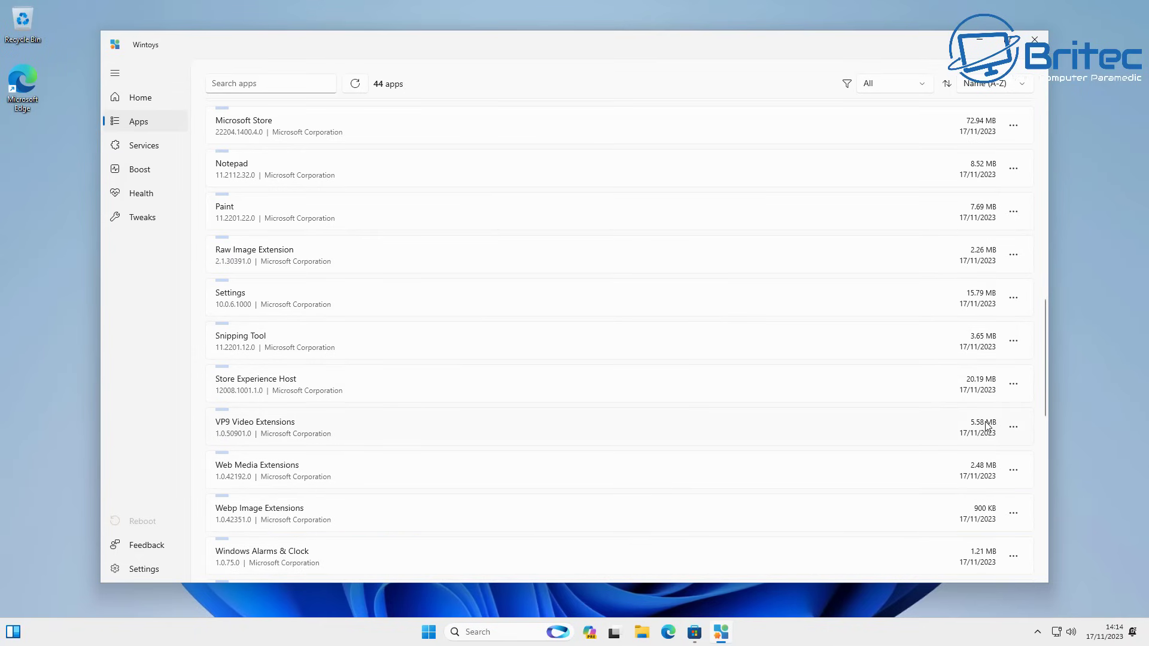
# Dismiss the Xbox app's options without choosing any and review the remaining apps down to the end of the list
pyautogui.scroll(-5, 988, 425)
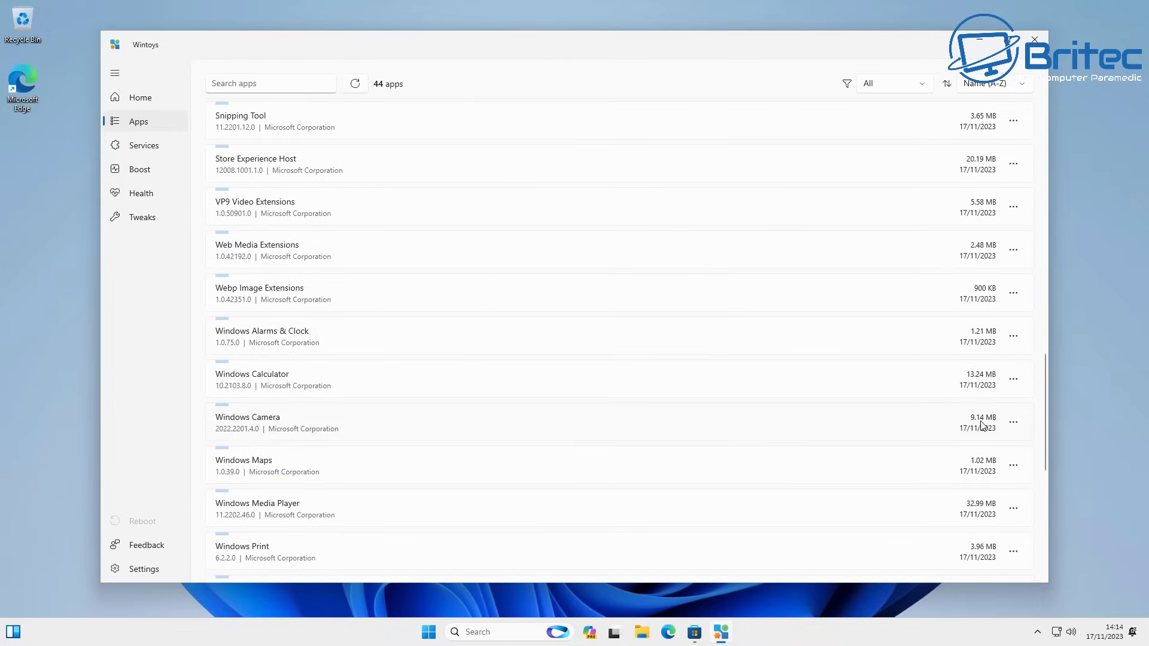
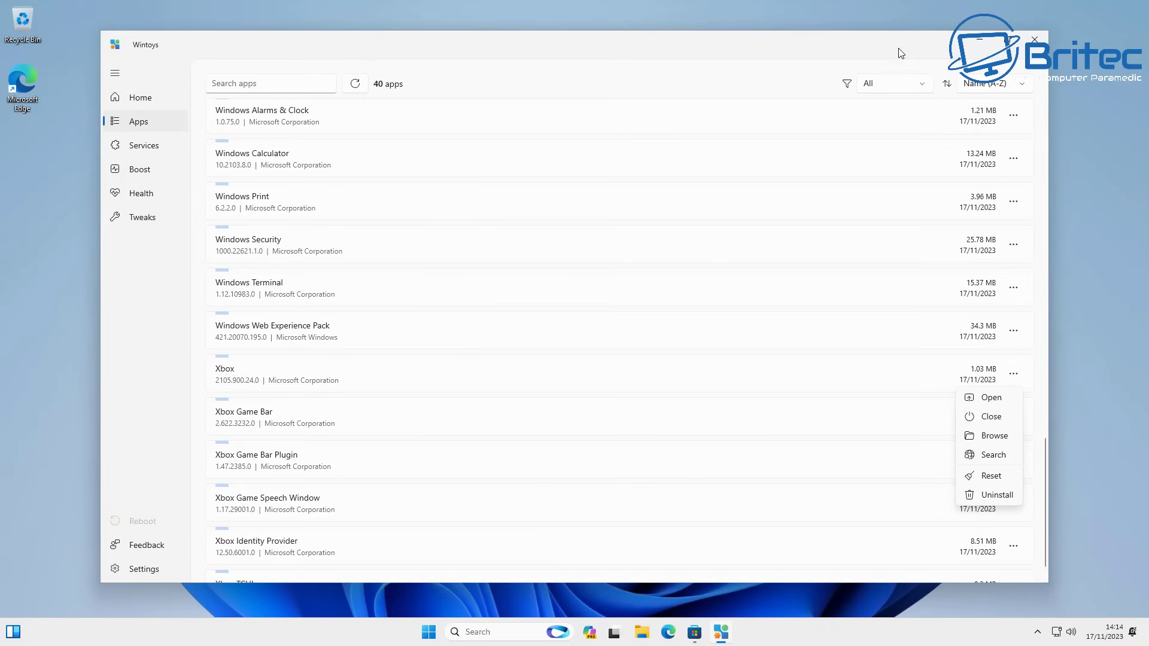
pyautogui.click(609, 394)
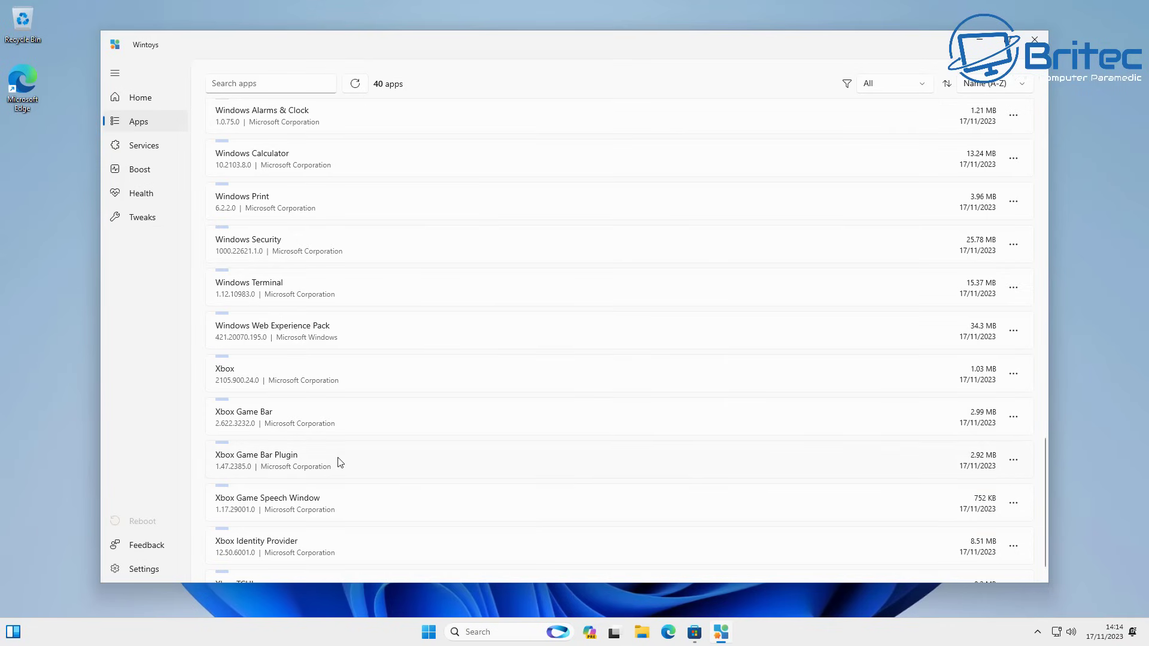
pyautogui.scroll(-1, 413, 509)
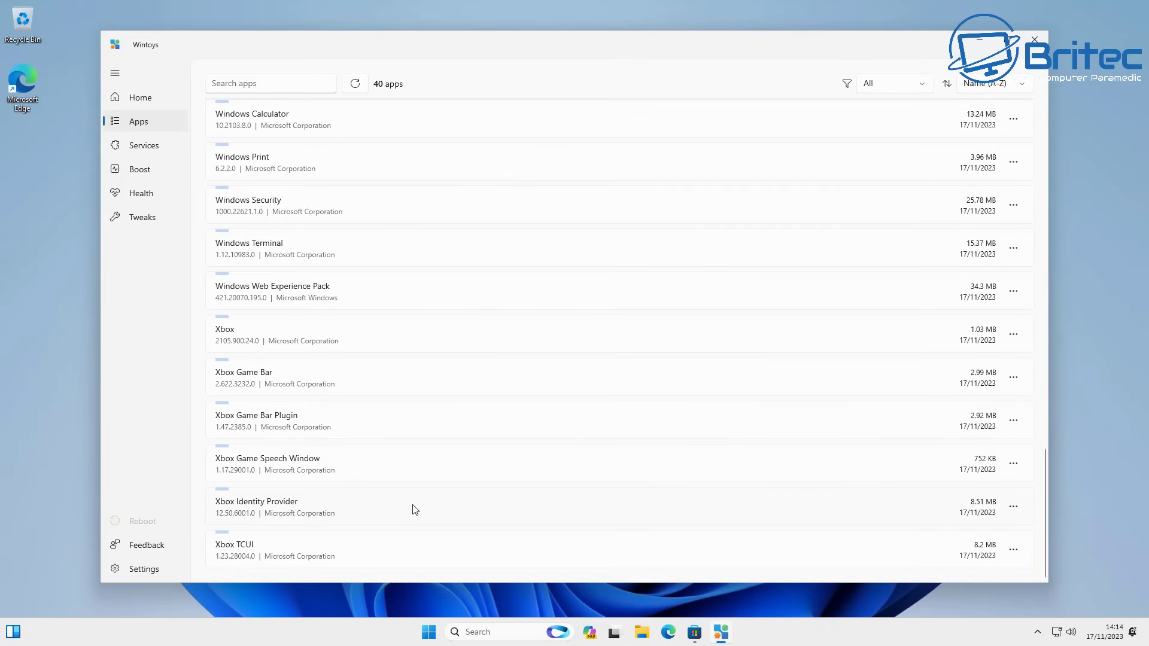
# Go to the list of running services and stop the Connected User Experiences and Telemetry service
pyautogui.click(138, 149)
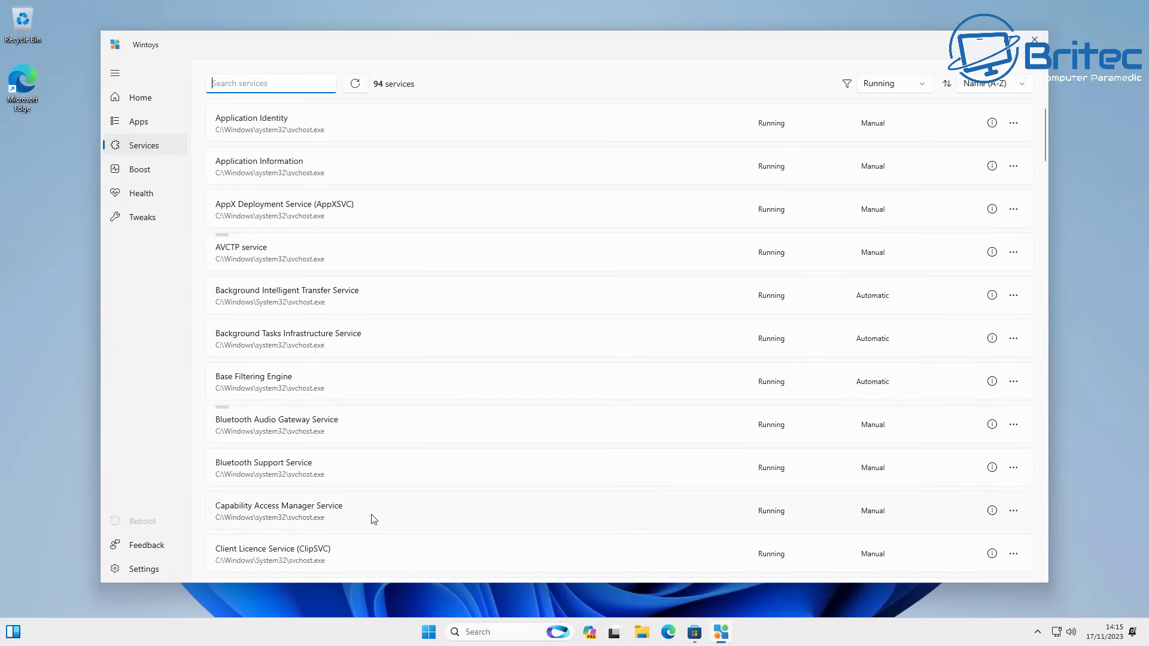
pyautogui.scroll(-10, 410, 526)
pyautogui.scroll(-3, 411, 526)
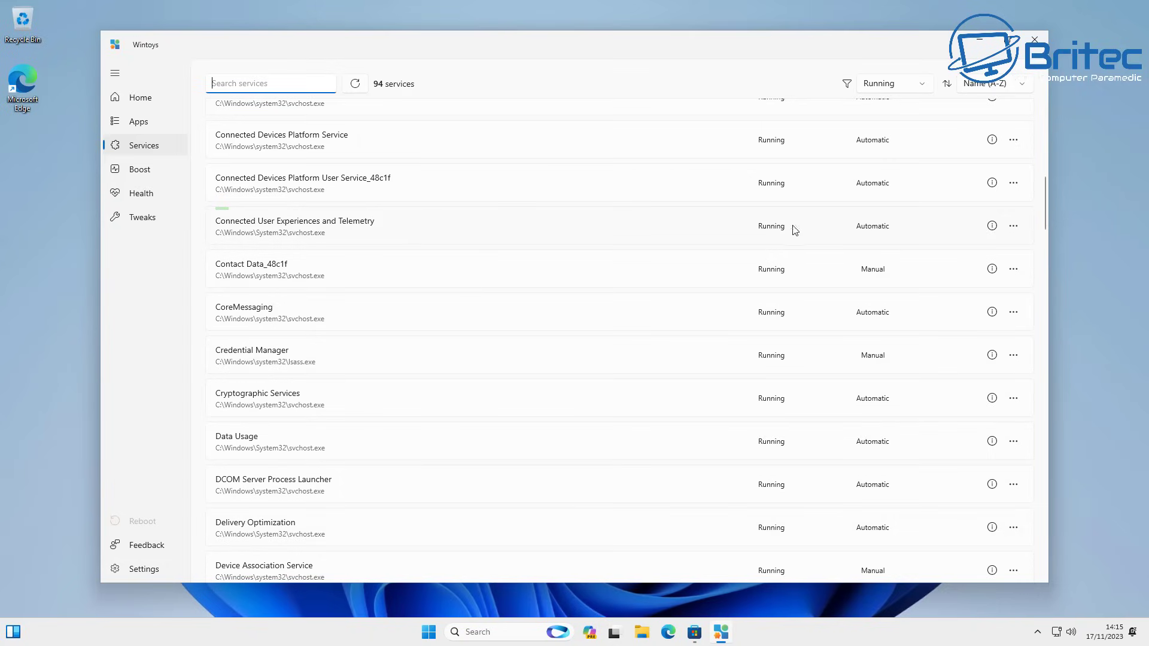
pyautogui.click(1014, 227)
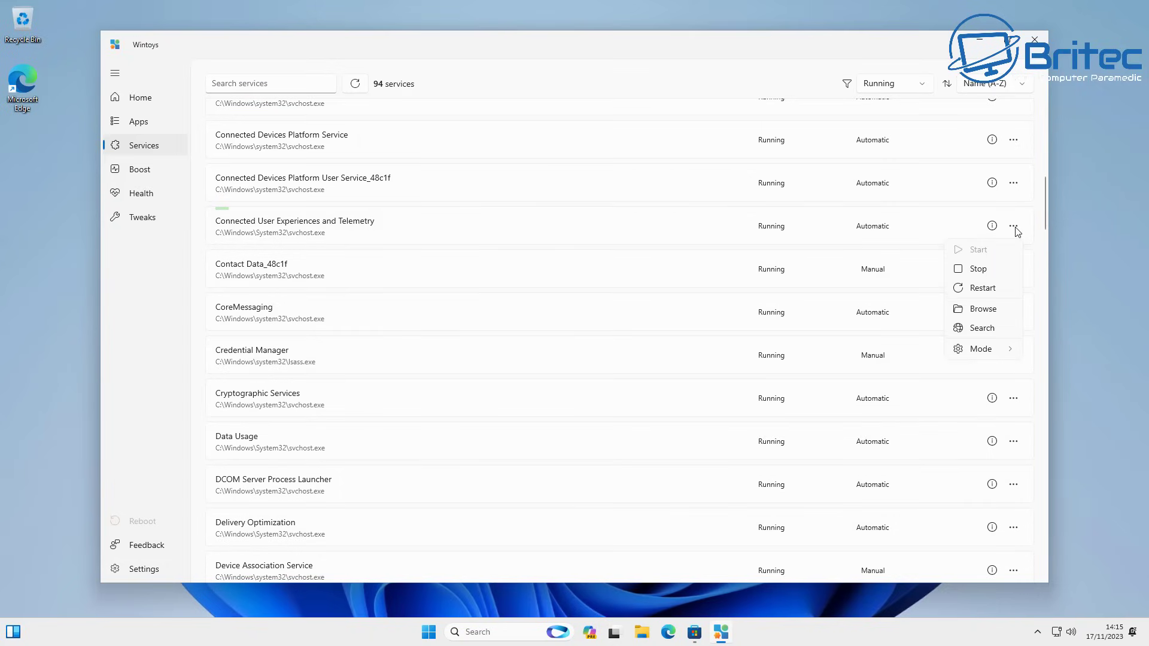
pyautogui.click(979, 269)
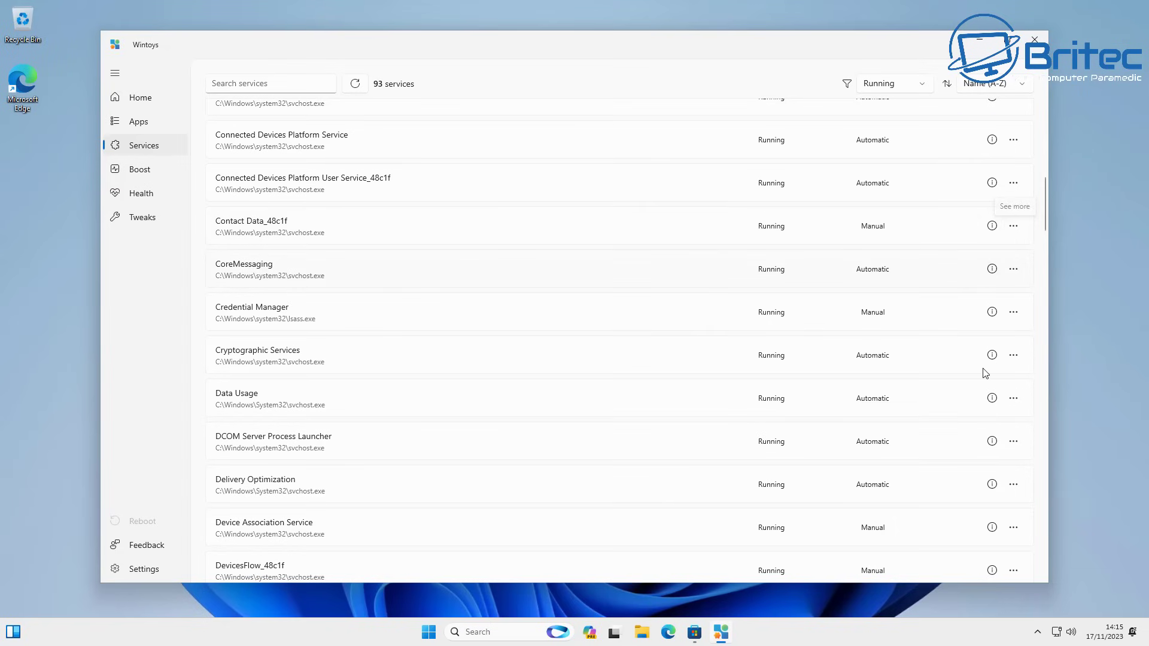
# Look through the running services and set the mode of Distributed Link Tracking Client to Disabled
pyautogui.scroll(1, 794, 380)
pyautogui.scroll(3, 794, 380)
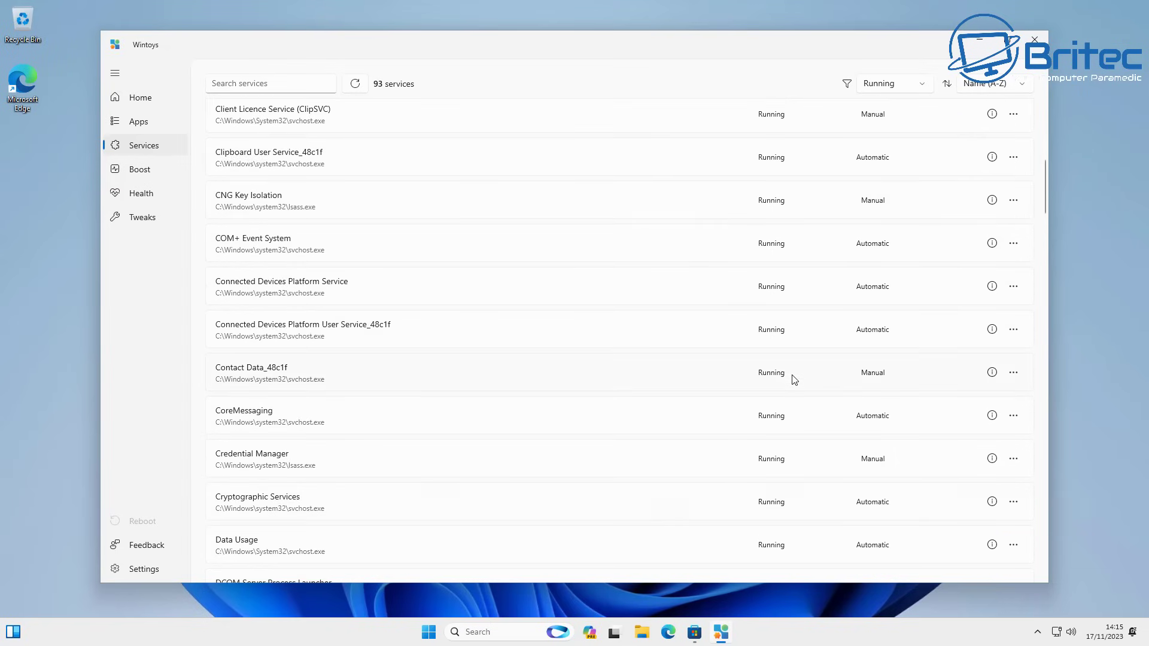
pyautogui.scroll(9, 794, 380)
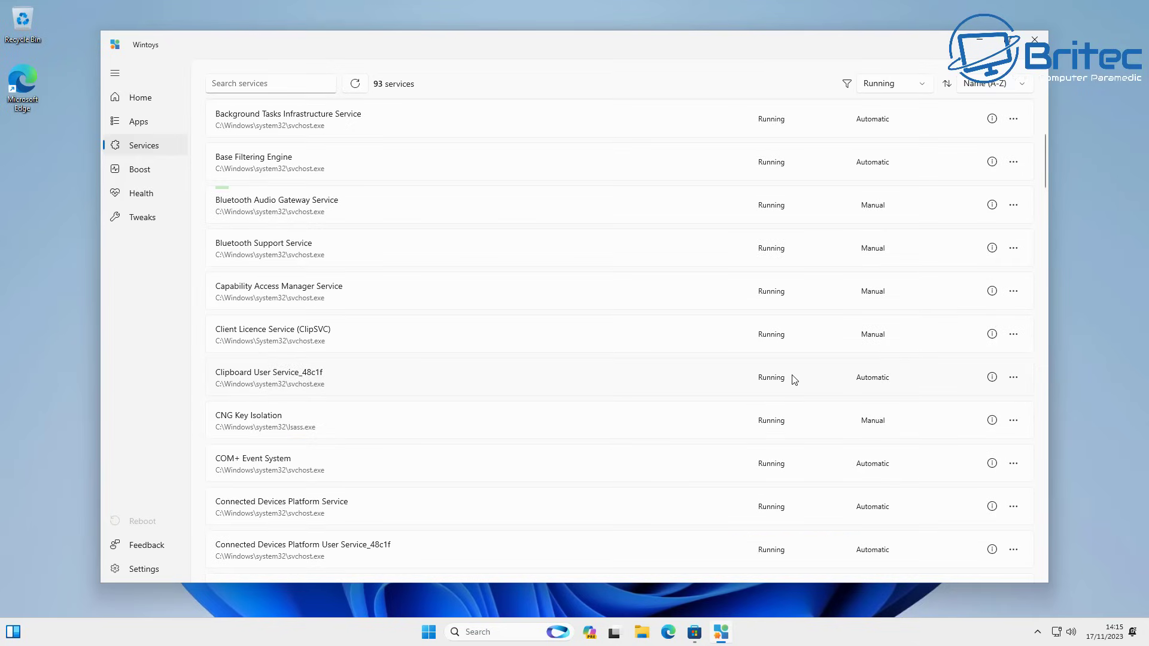
pyautogui.scroll(2, 794, 380)
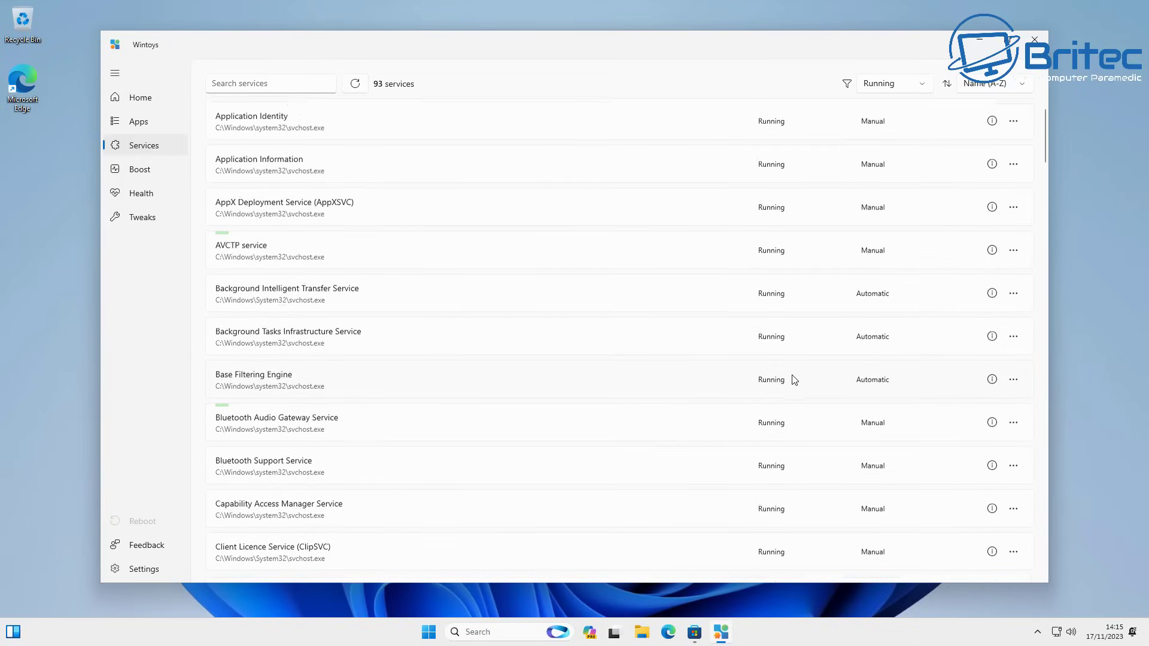
pyautogui.scroll(-20, 795, 380)
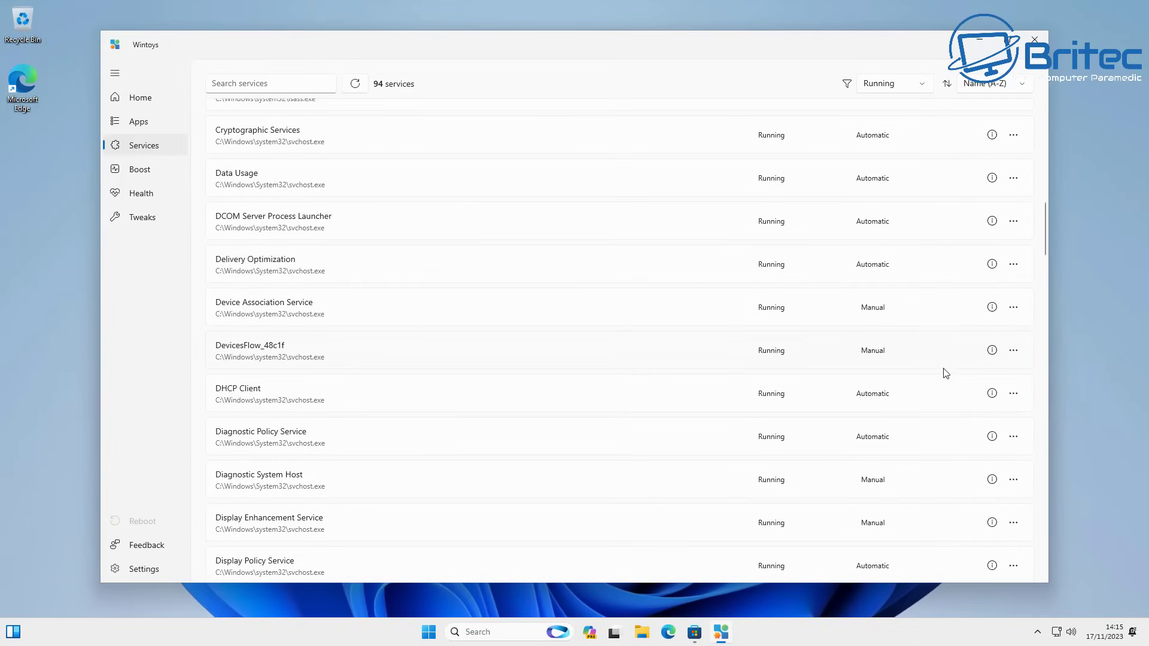
pyautogui.scroll(-7, 946, 374)
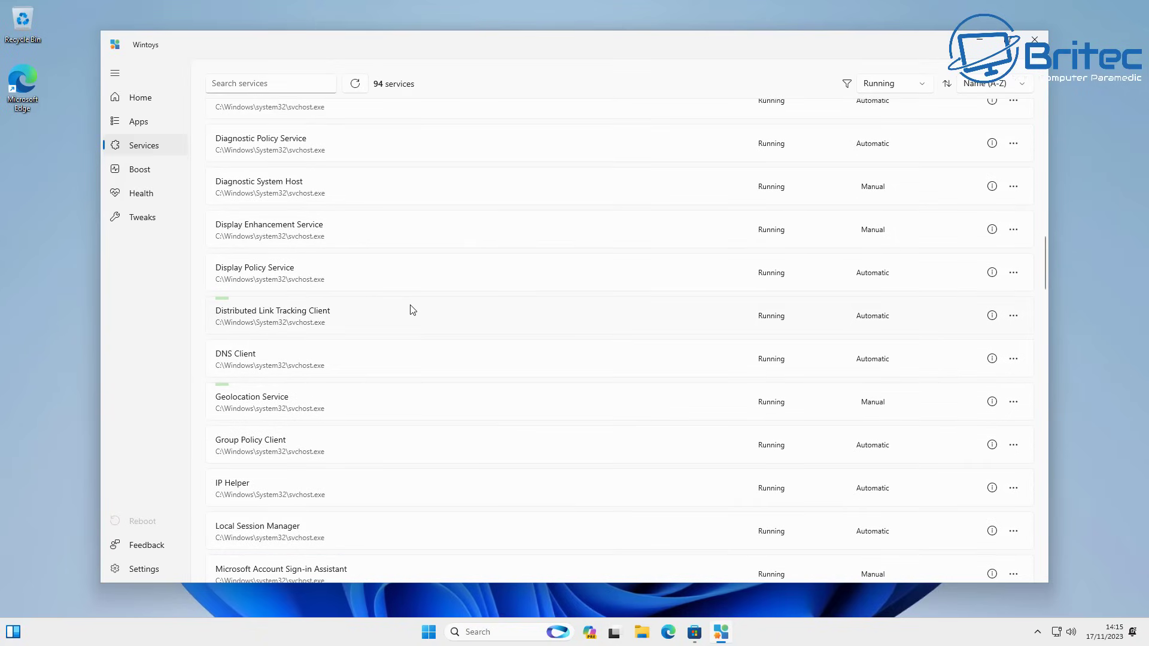
pyautogui.click(1012, 315)
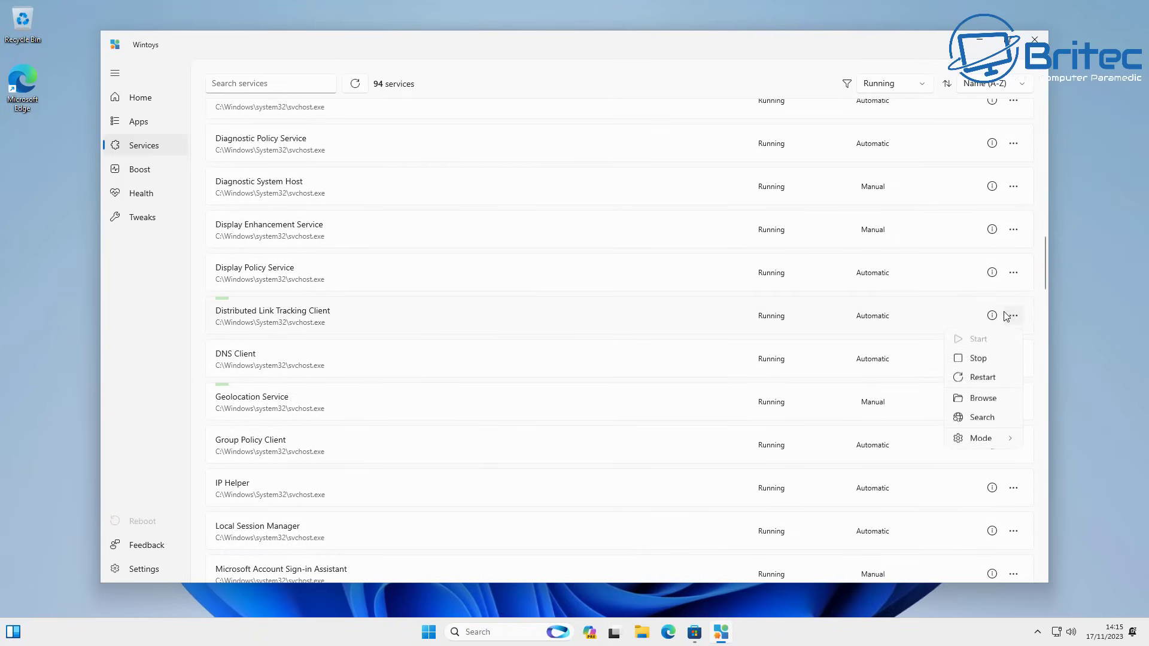
pyautogui.moveTo(996, 444)
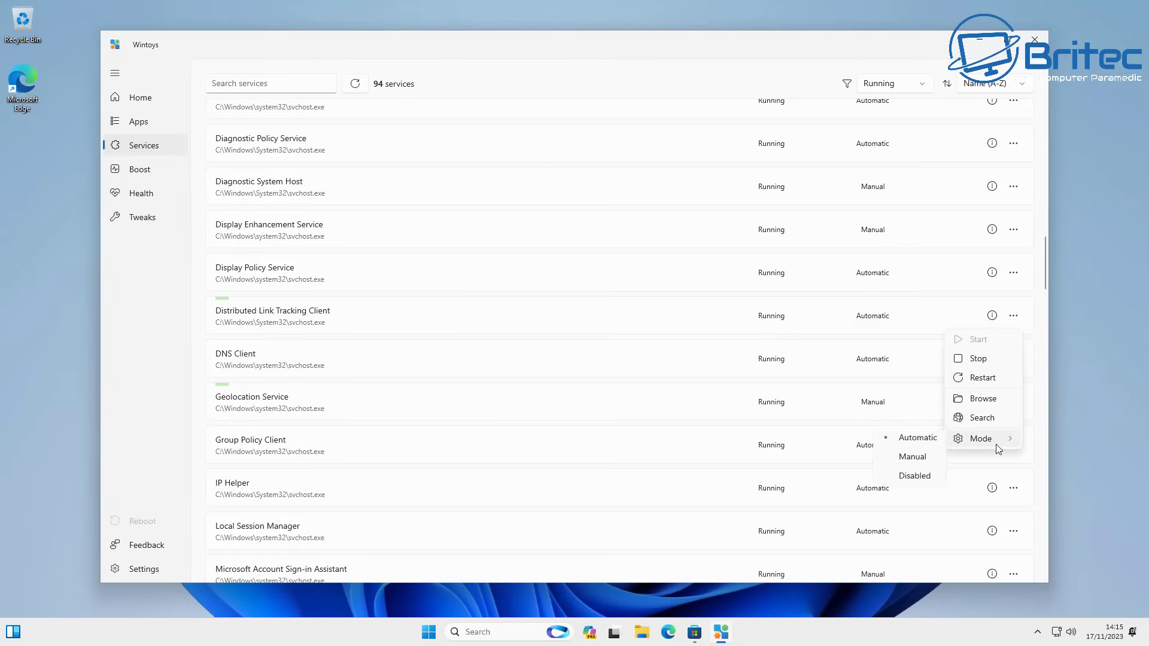
pyautogui.click(903, 481)
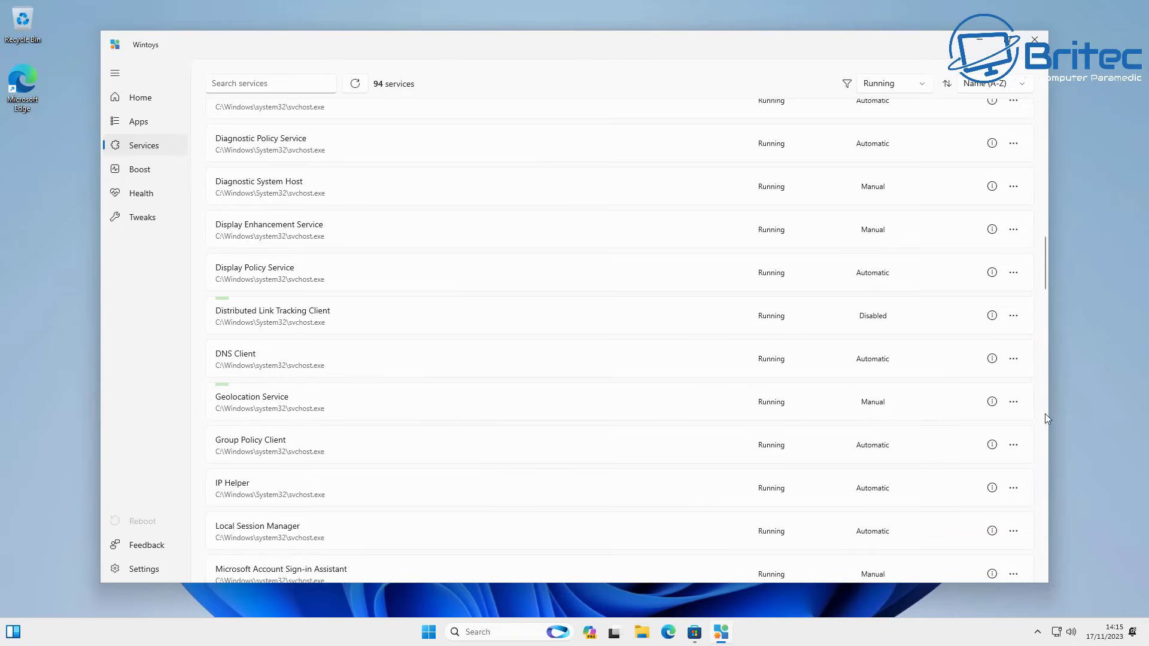
# Set the mode of Geolocation Service to Disabled in the running services list
pyautogui.click(1014, 404)
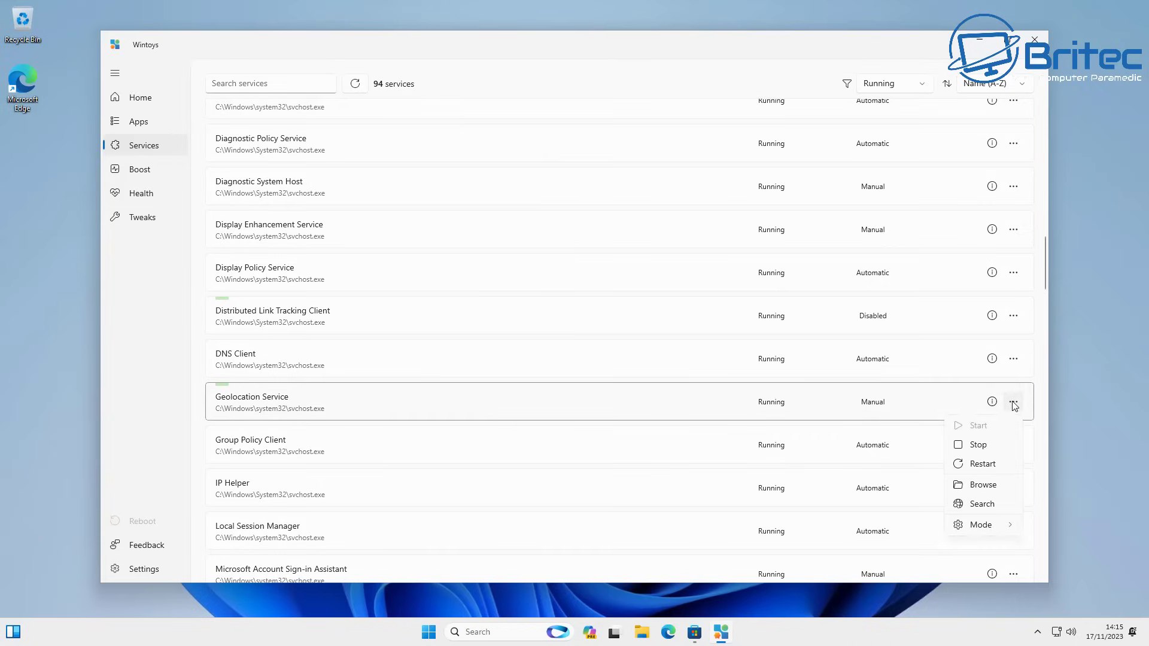
pyautogui.moveTo(986, 528)
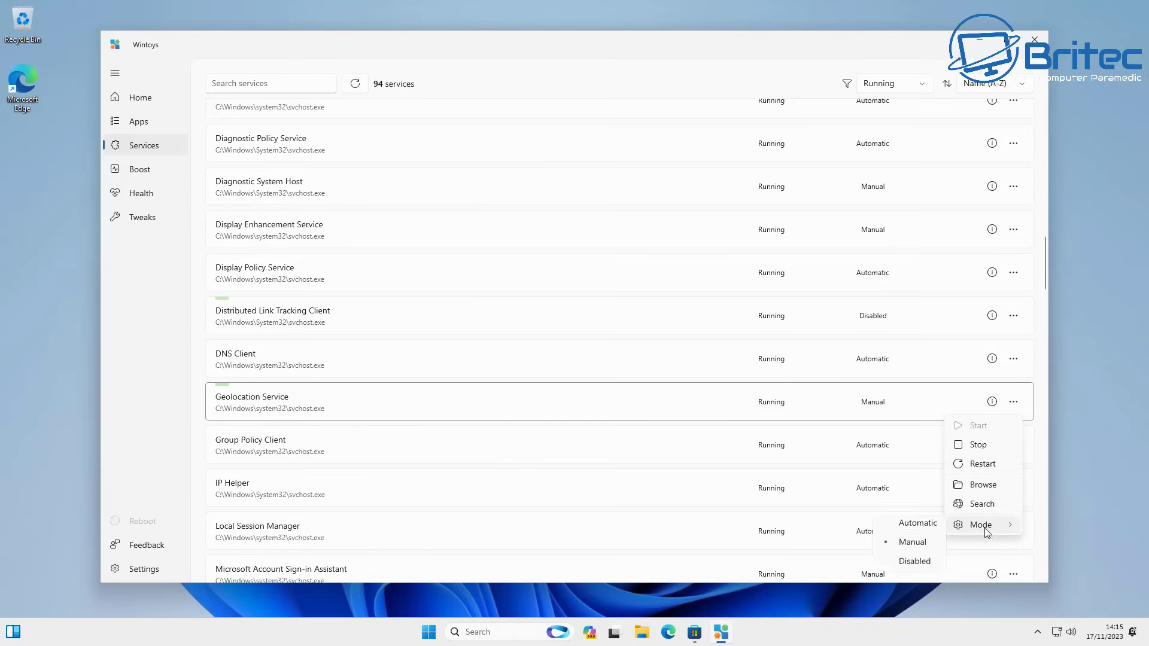
pyautogui.click(915, 563)
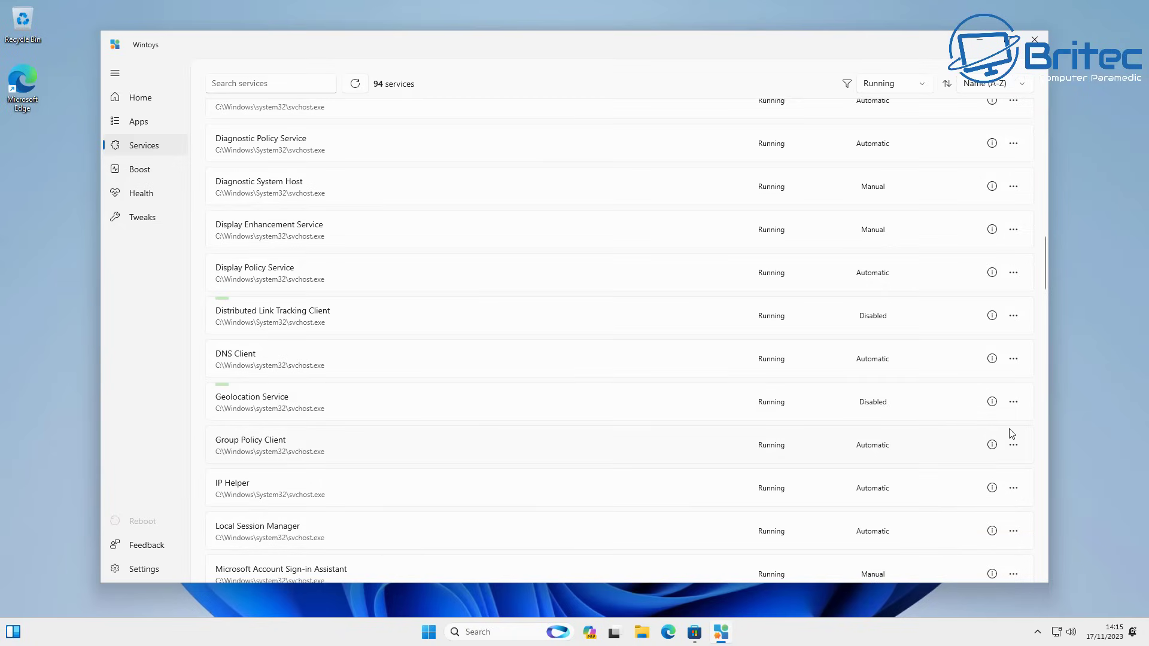
pyautogui.click(1013, 401)
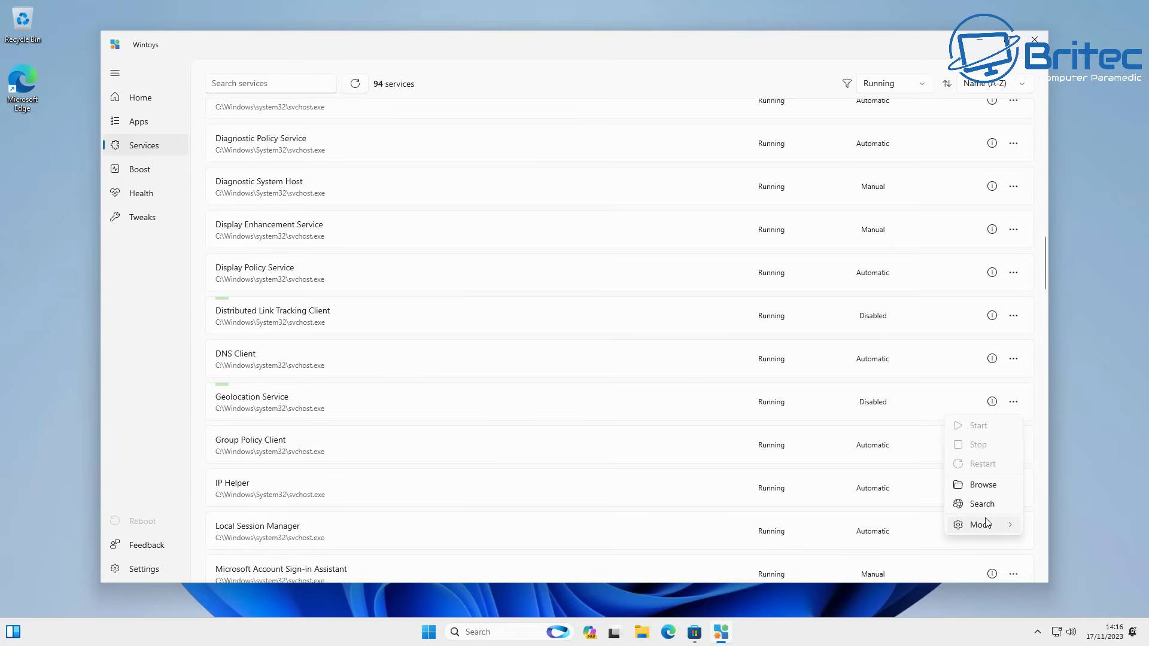
pyautogui.moveTo(985, 525)
pyautogui.press('Escape')
pyautogui.press('Escape')
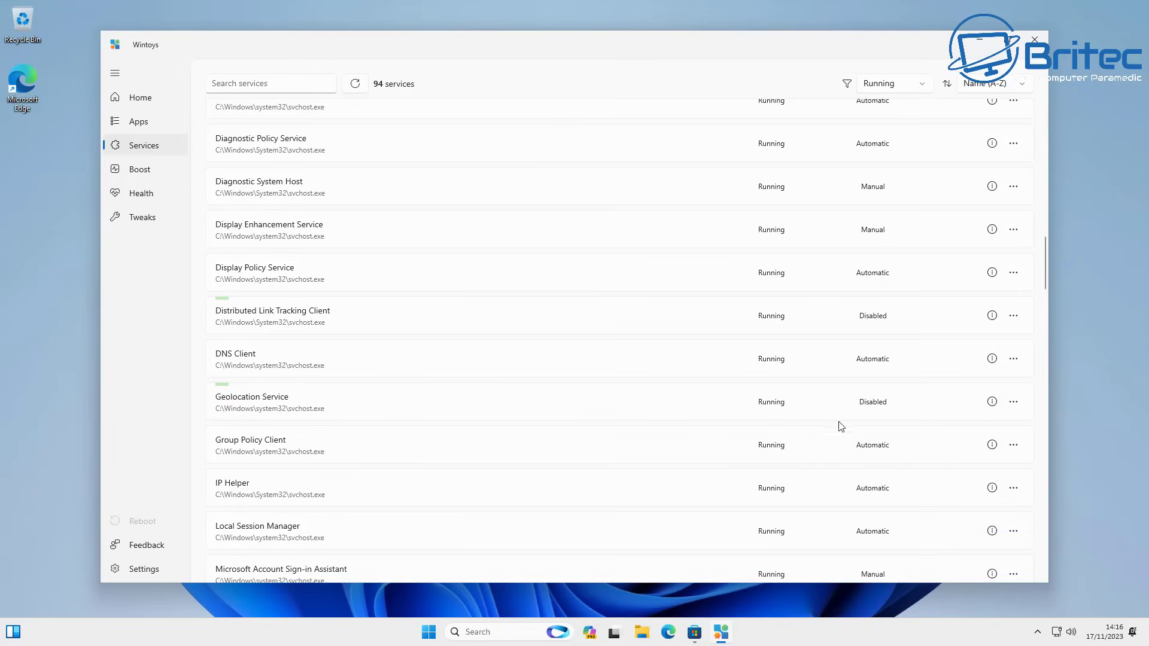
pyautogui.click(1013, 401)
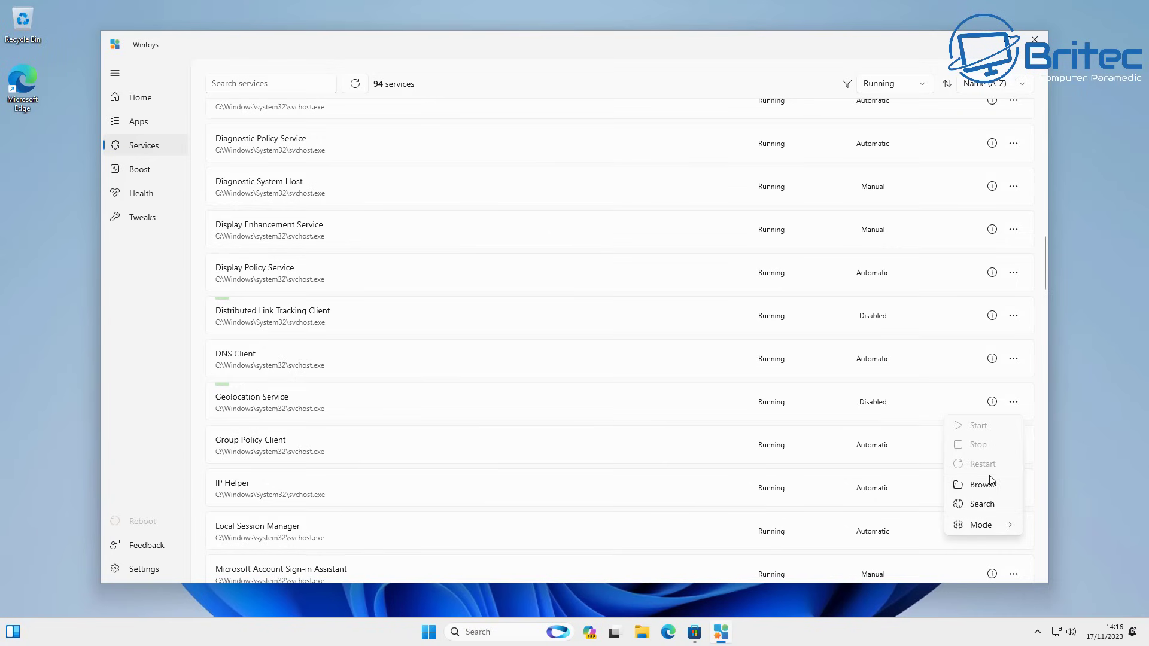
pyautogui.click(713, 370)
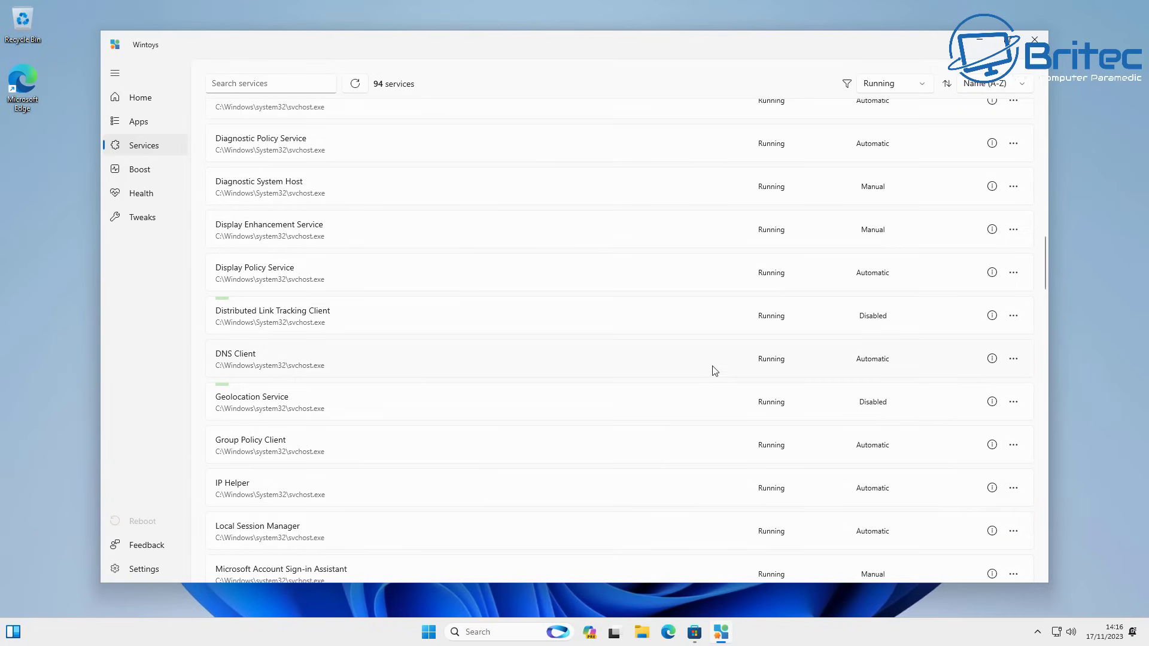
# Look further through the running services and set the mode of Print Spooler to Disabled
pyautogui.scroll(-3, 716, 364)
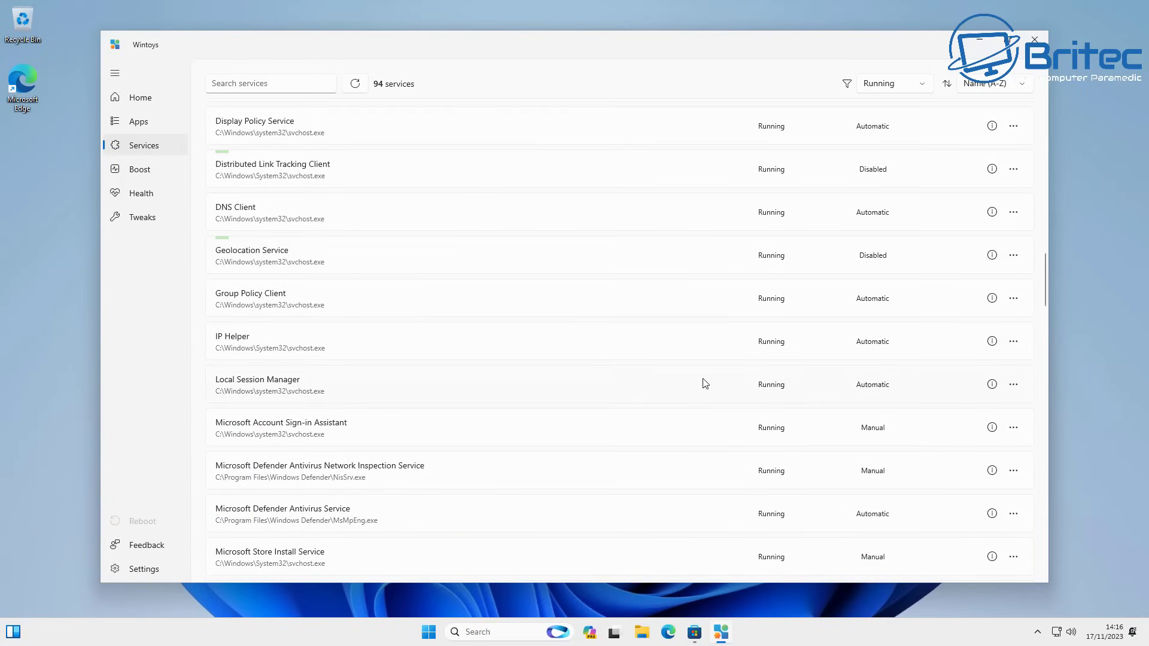
pyautogui.scroll(-4, 698, 387)
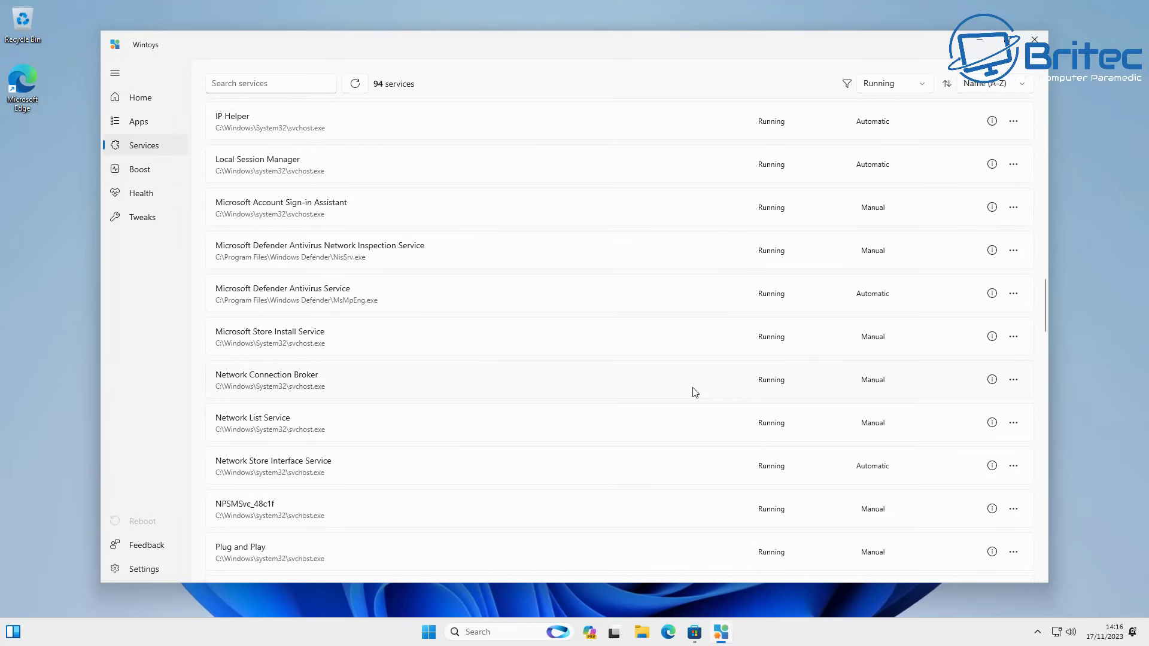
pyautogui.scroll(-3, 742, 423)
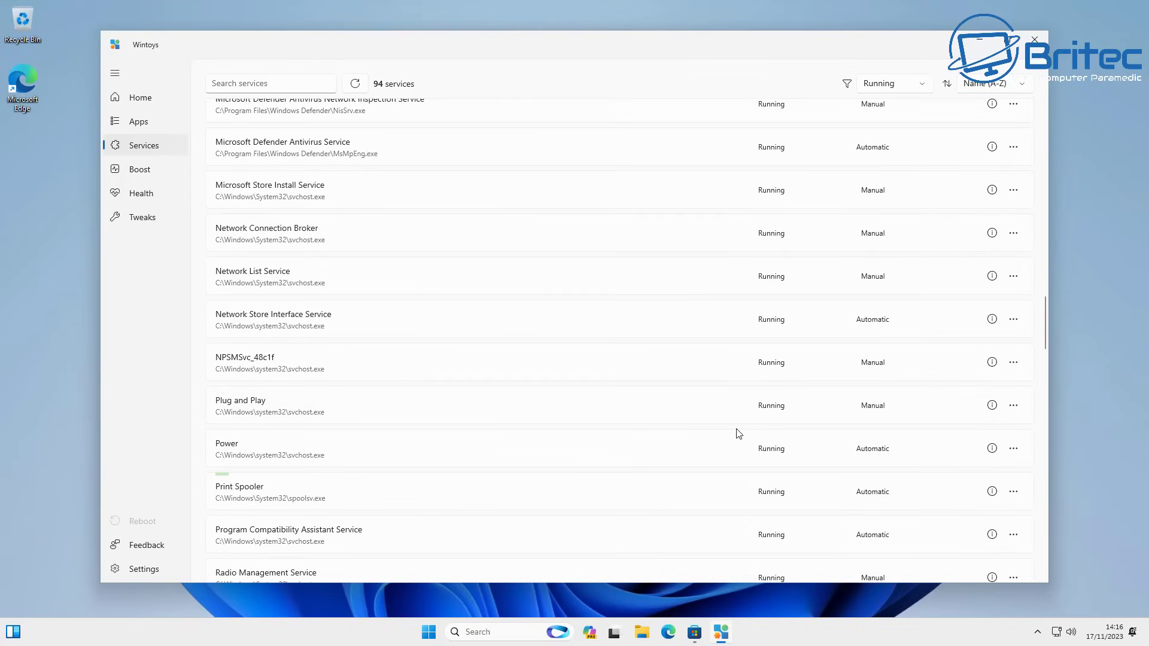
pyautogui.scroll(-4, 735, 477)
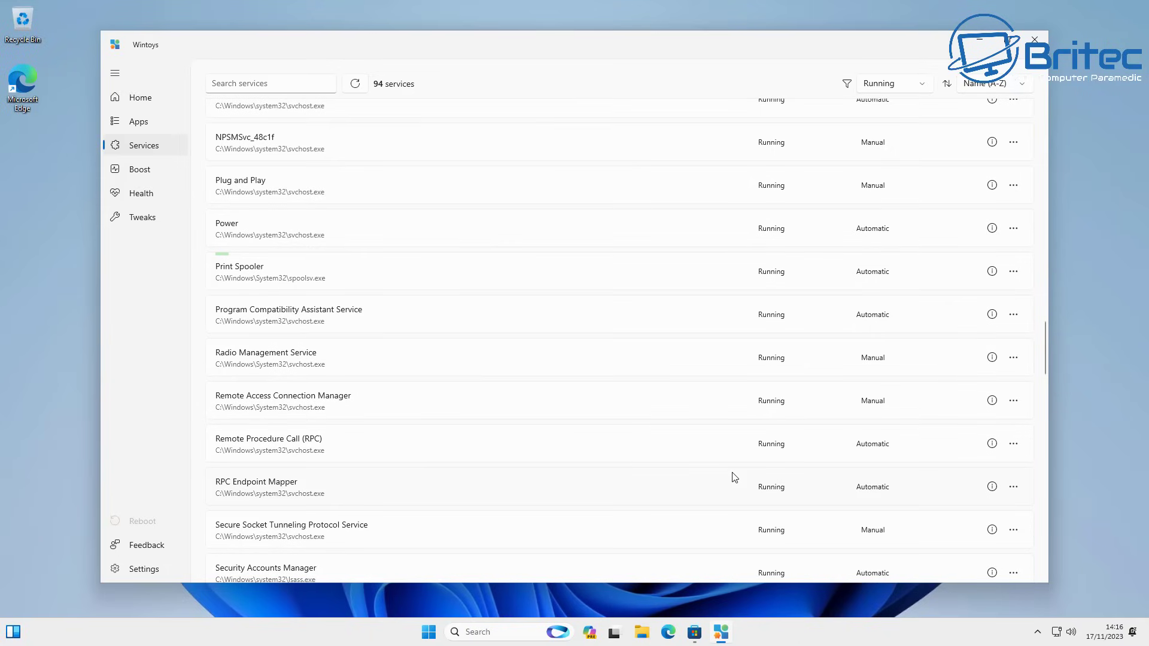
pyautogui.click(1014, 273)
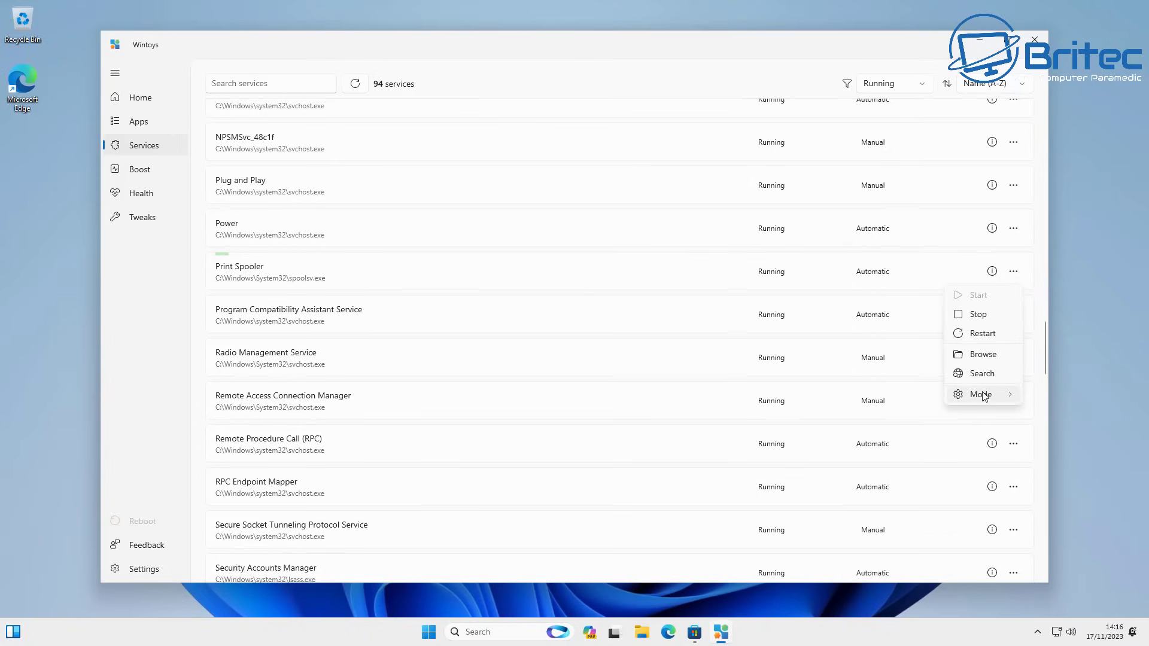
pyautogui.moveTo(984, 396)
pyautogui.click(916, 433)
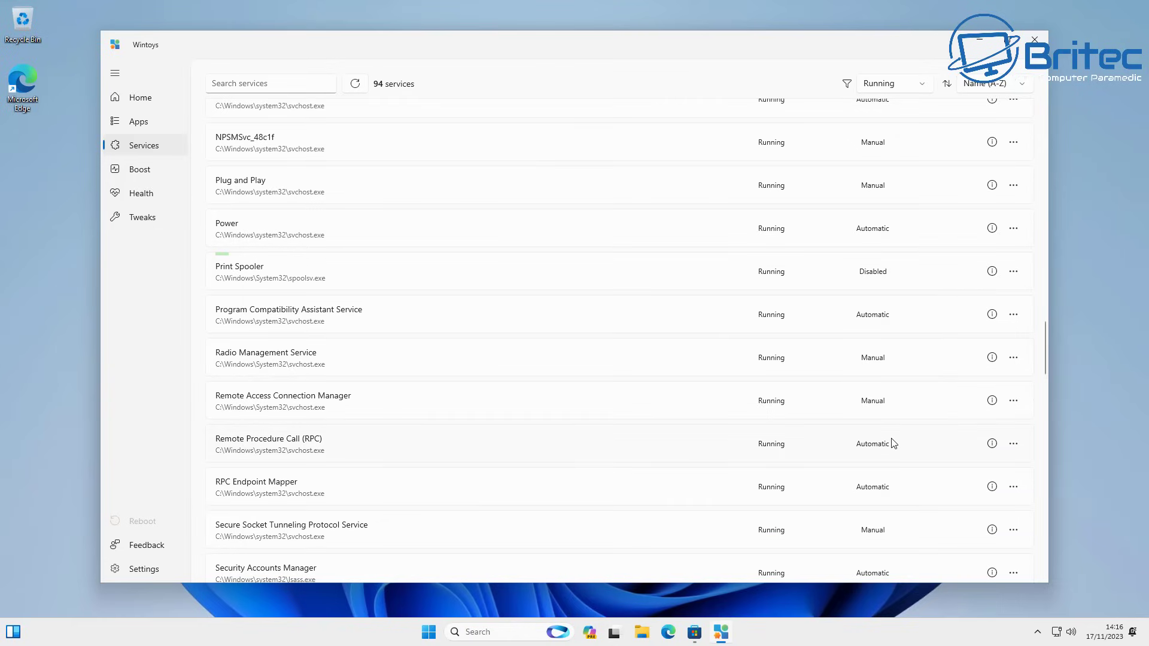
# Check the options of Remote Procedure Call (RPC) without changing its mode and review the remaining running services
pyautogui.click(1014, 444)
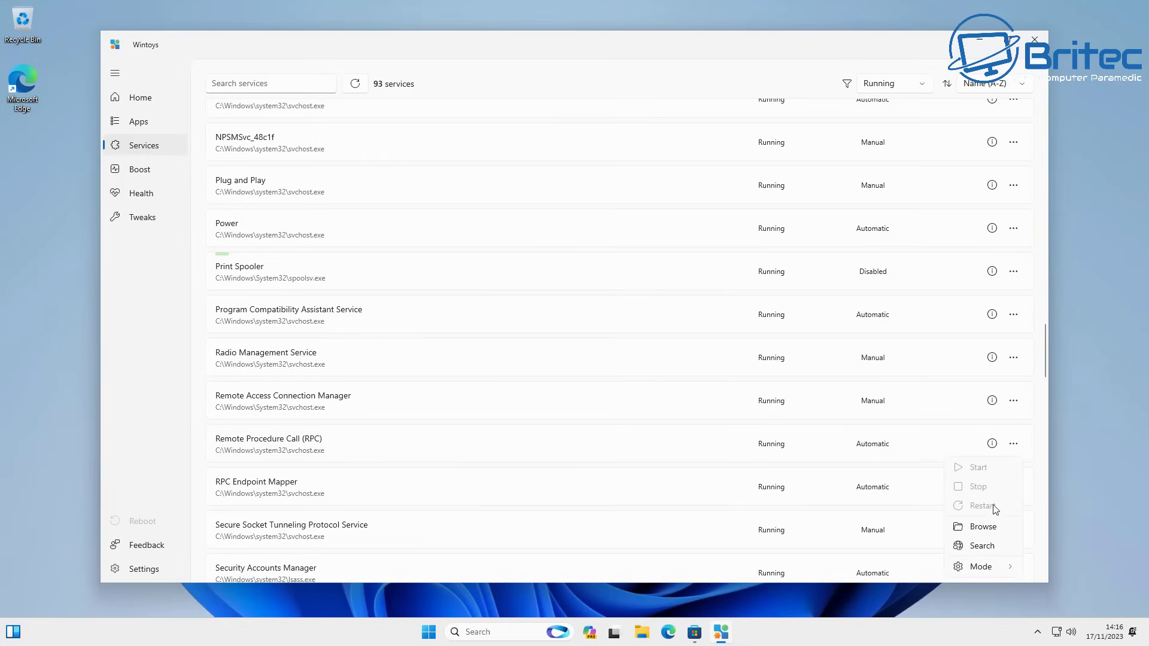
pyautogui.moveTo(982, 567)
pyautogui.click(916, 565)
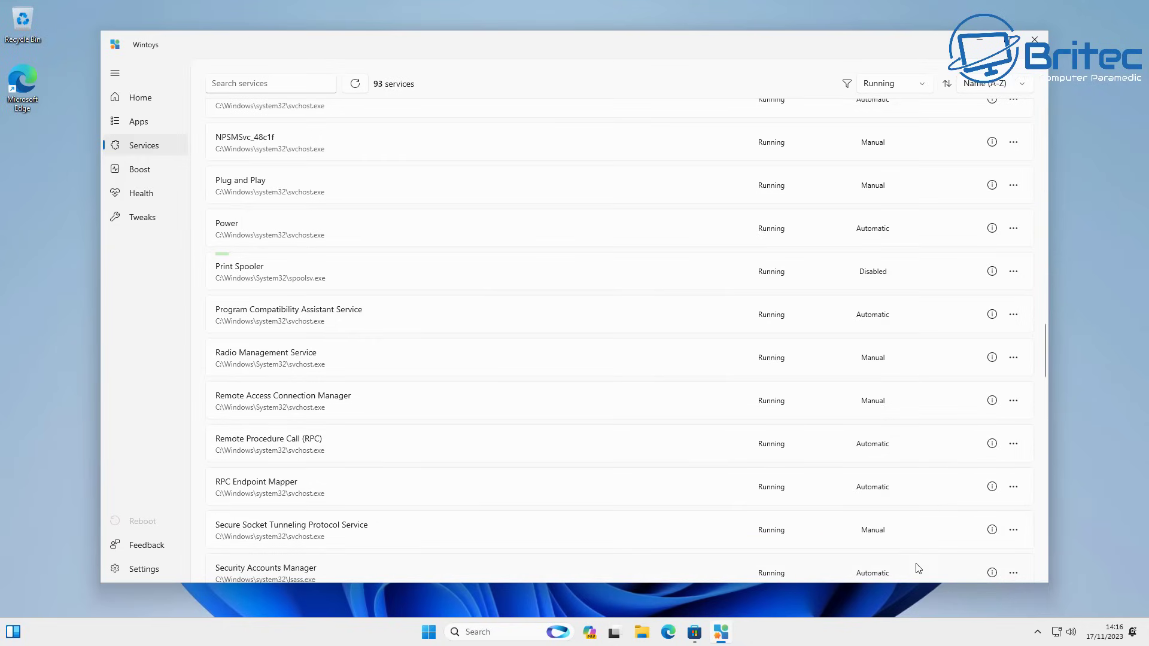
pyautogui.scroll(-3, 912, 558)
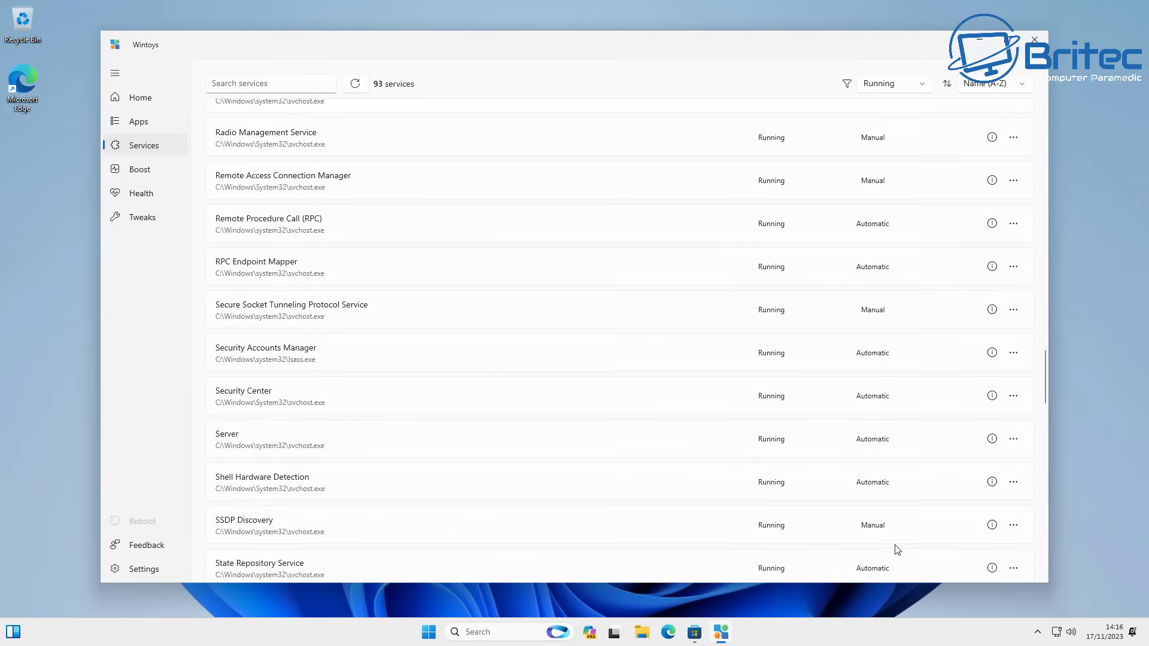
pyautogui.scroll(-3, 891, 548)
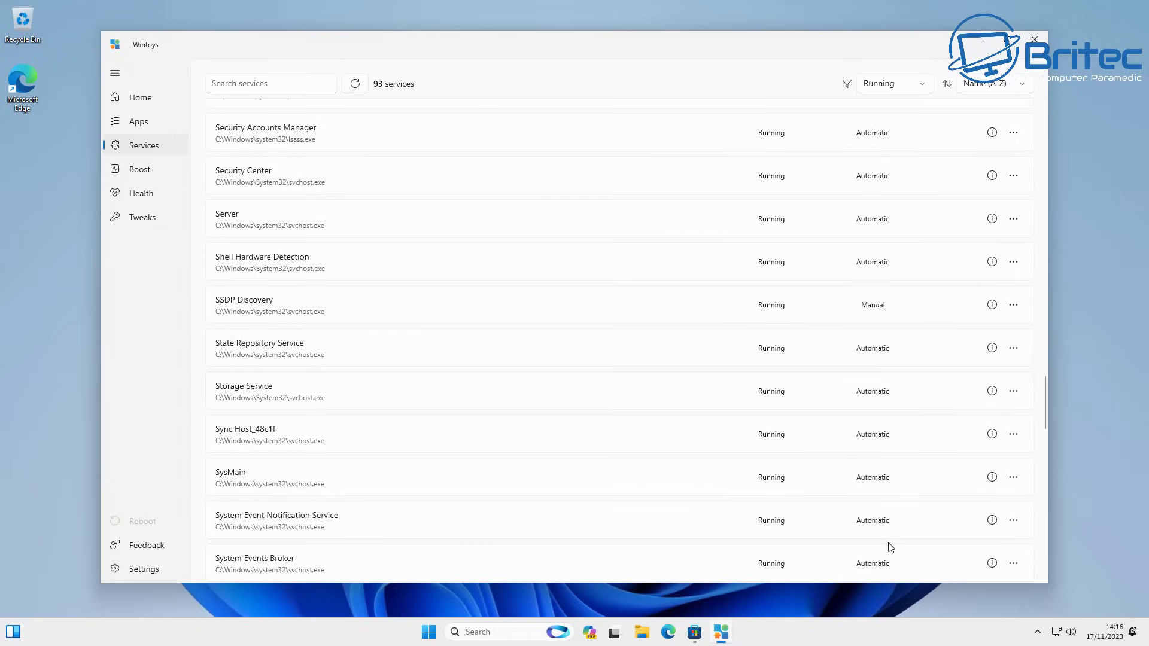
pyautogui.scroll(-9, 891, 548)
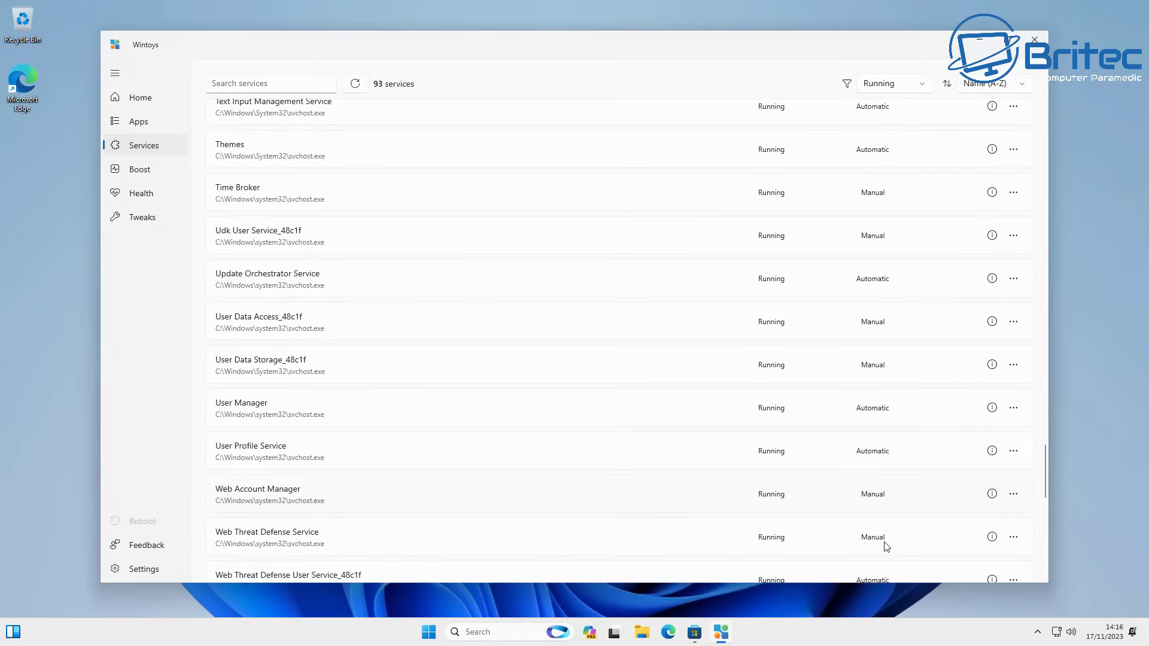
pyautogui.scroll(-3, 887, 547)
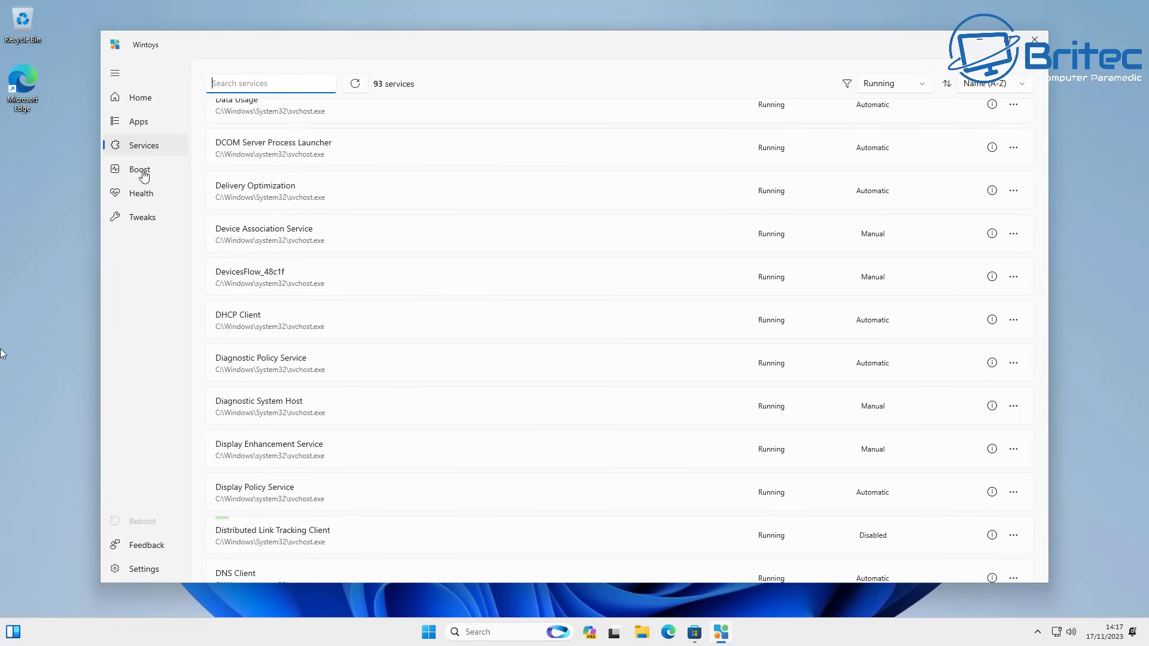
# Turn on the Ultimate Performance Power Plan in the Boost settings and check the selected plan in Power Options
pyautogui.click(144, 173)
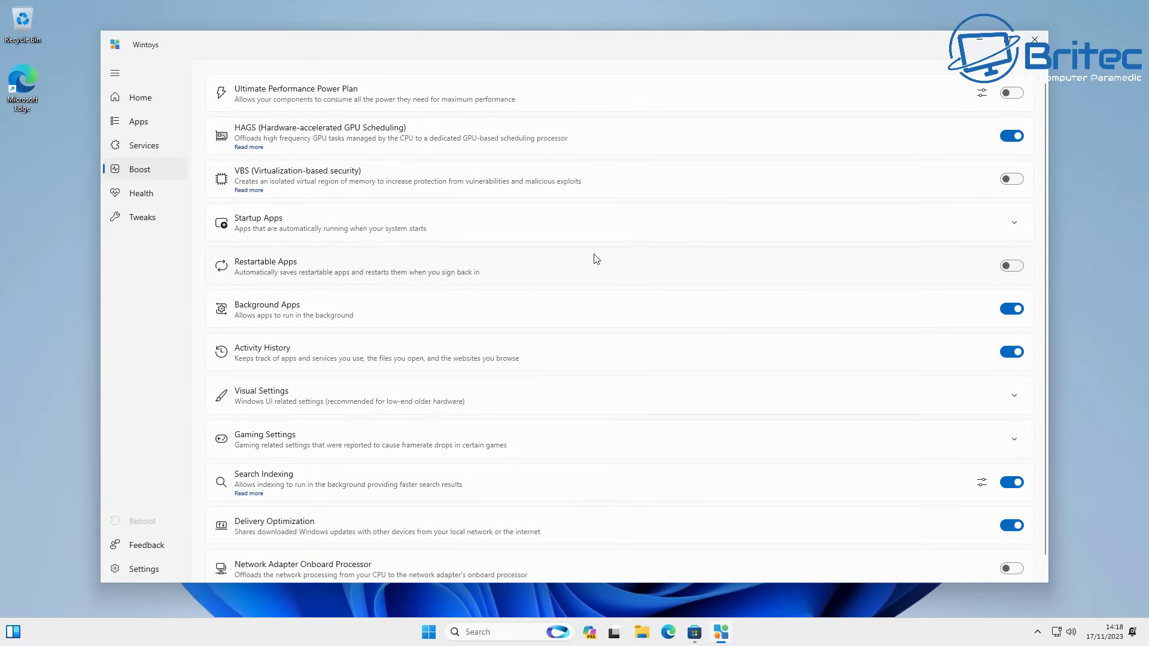
pyautogui.click(1011, 94)
pyautogui.click(982, 94)
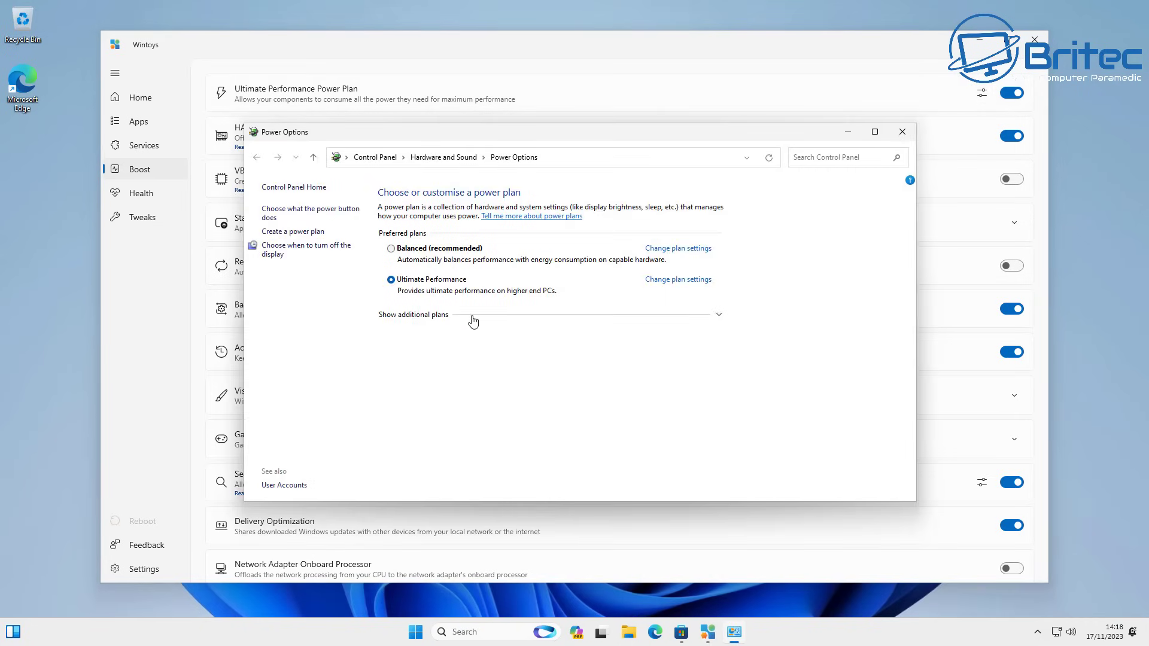
pyautogui.click(903, 132)
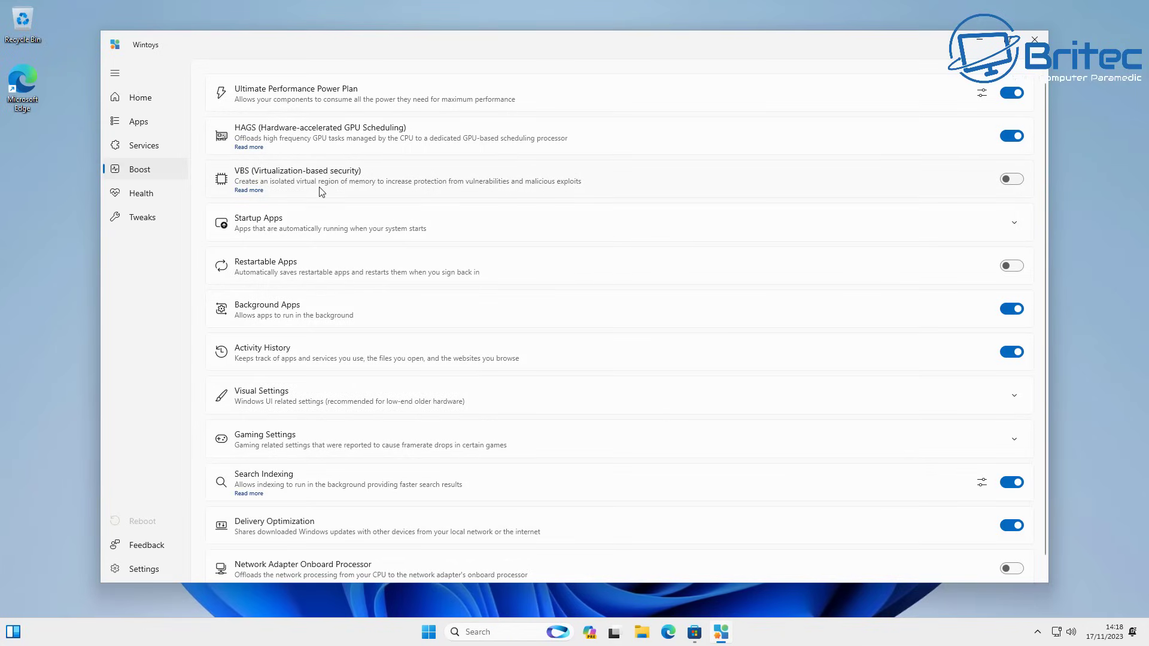
# Turn off Cortana in the Startup Apps and delete the OneDrive startup entry
pyautogui.click(328, 234)
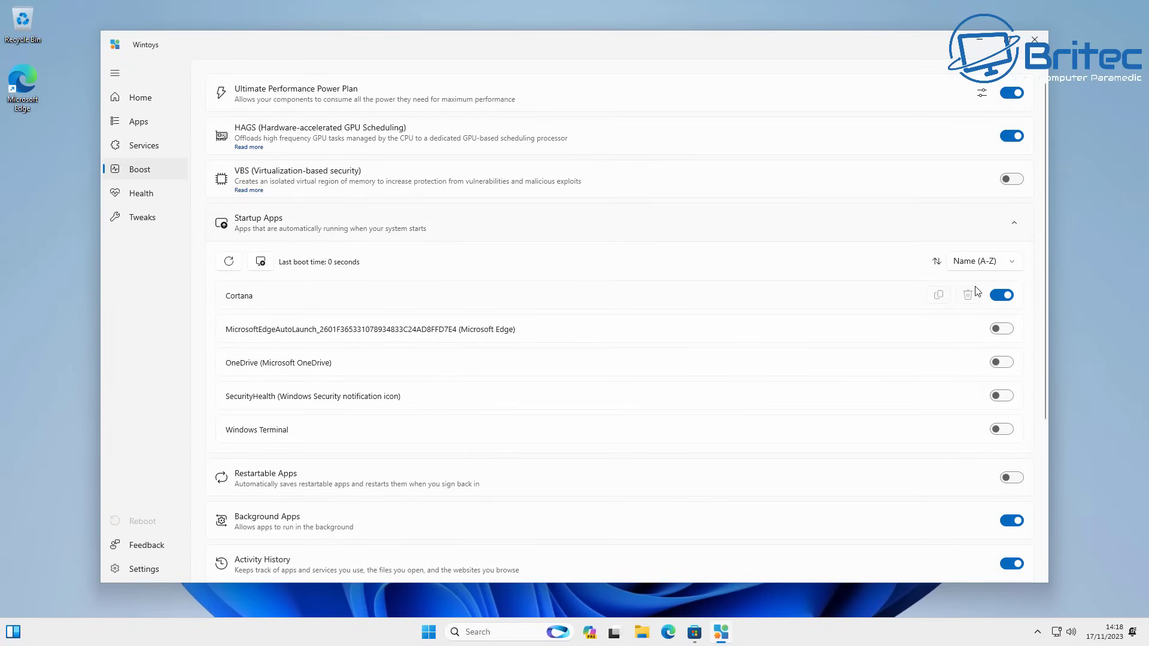
pyautogui.click(1002, 295)
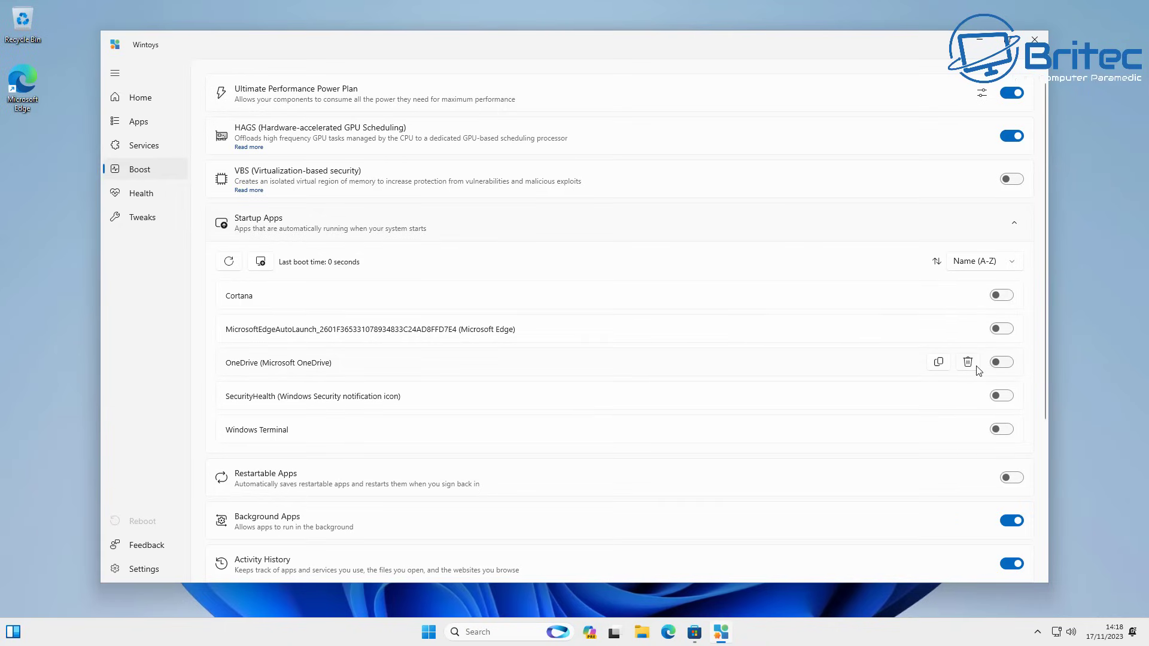
pyautogui.click(968, 362)
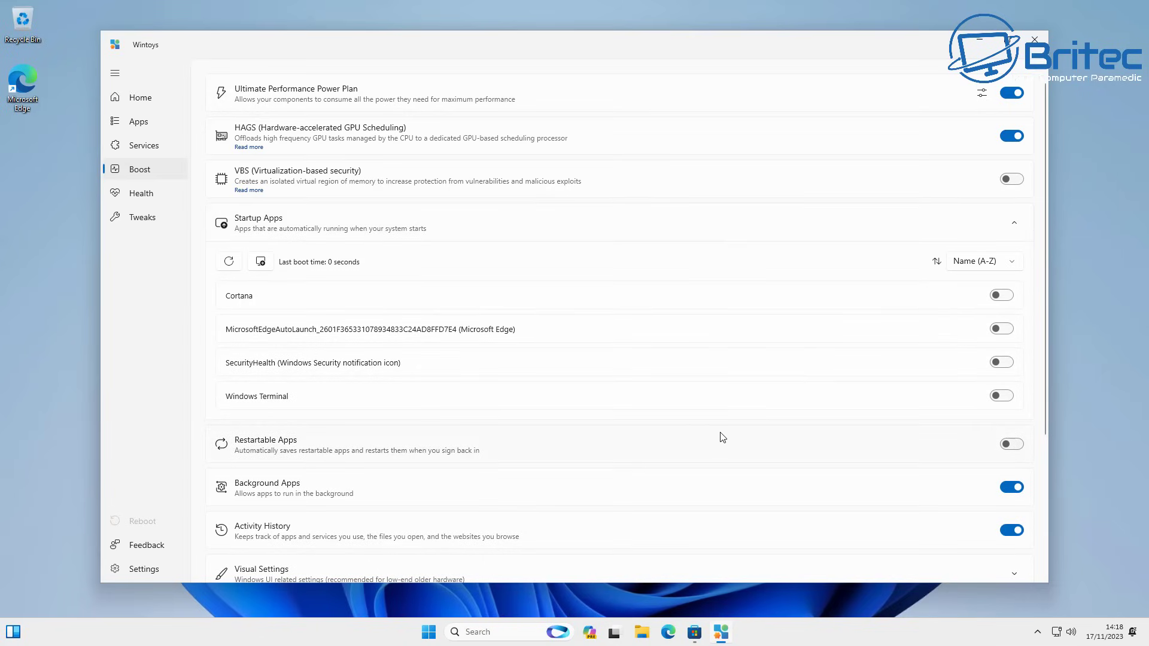
# Turn off Background Apps and Activity History in the Boost settings
pyautogui.scroll(-3, 721, 436)
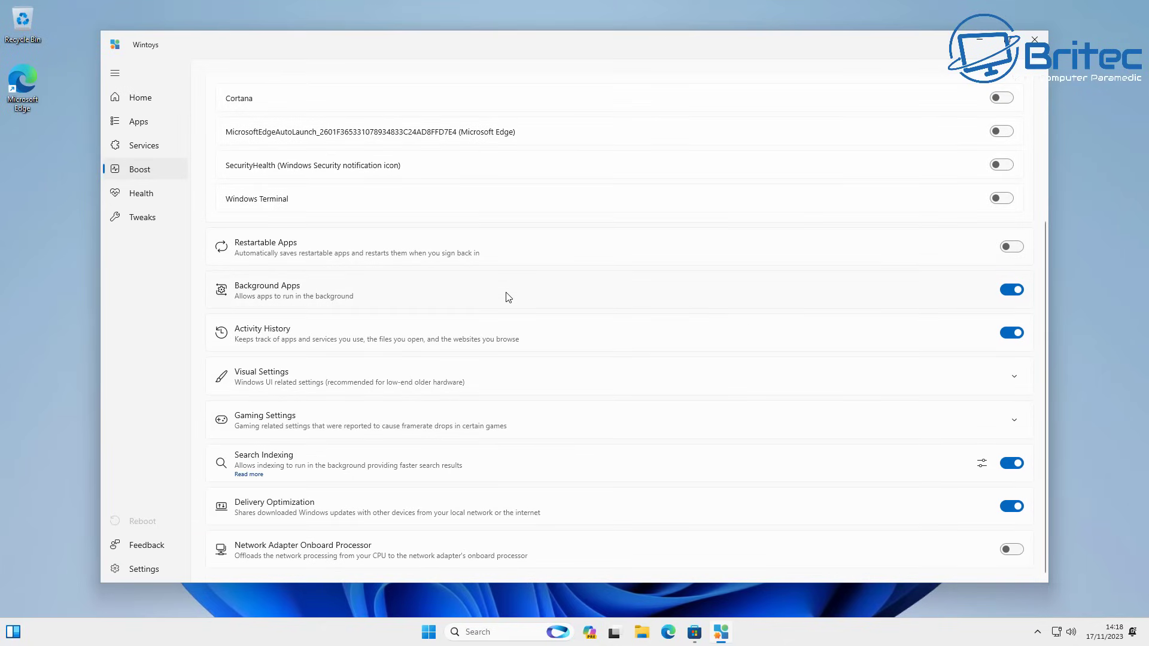
pyautogui.click(1018, 291)
pyautogui.click(1011, 333)
# Turn off Search Indexing and check the indexing status in the Searching Windows settings, closing them again
pyautogui.click(1008, 472)
pyautogui.click(982, 464)
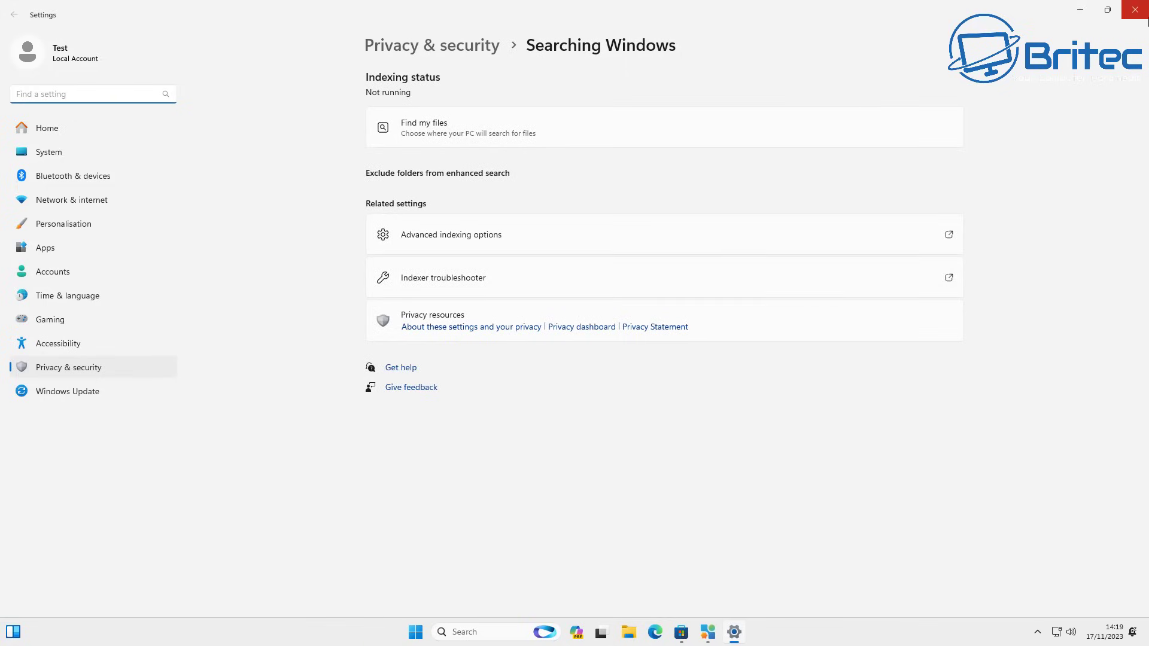
pyautogui.click(1137, 20)
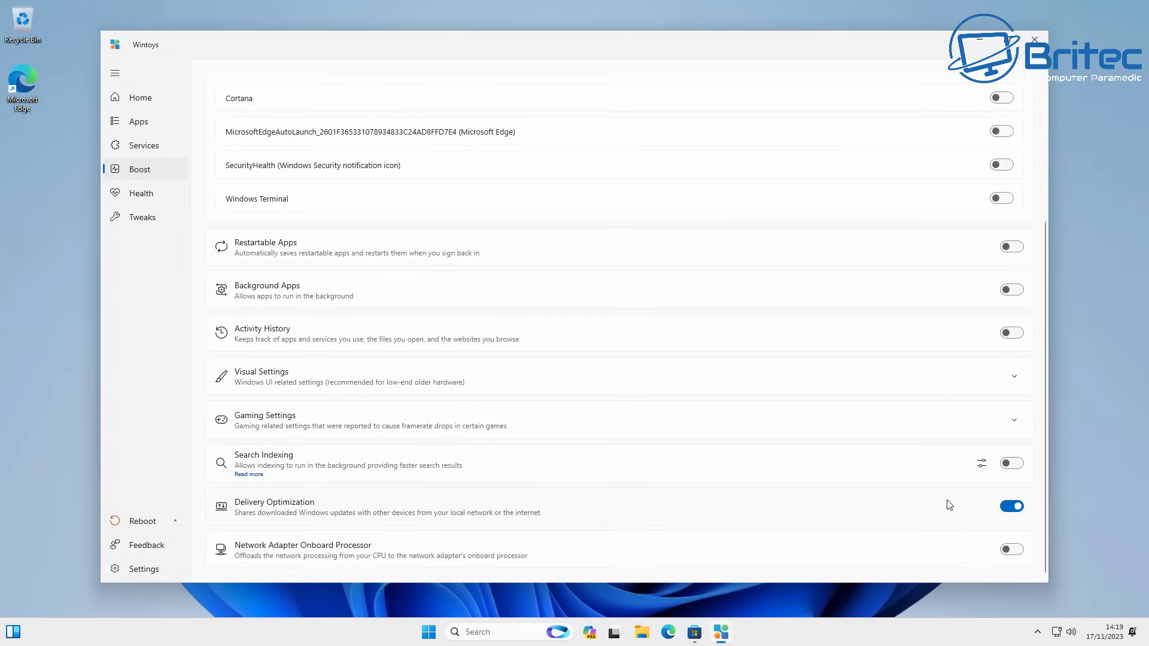
# Look through the Repair and Cleanup options in the Health settings and set Updates to Security
pyautogui.click(143, 198)
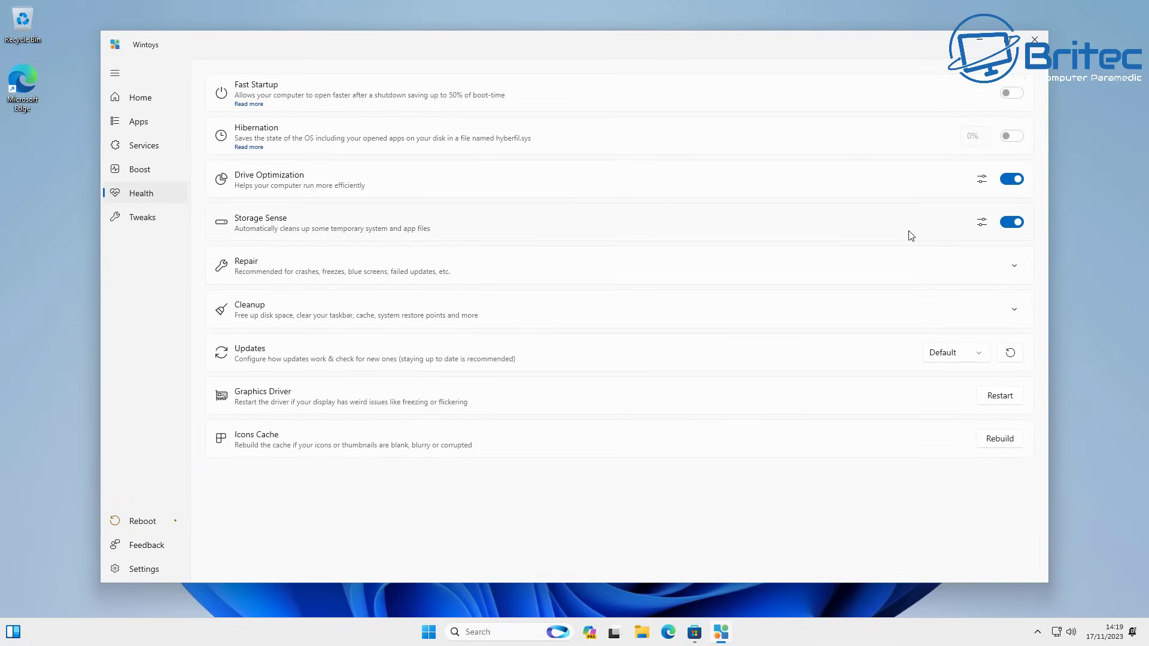
pyautogui.click(962, 279)
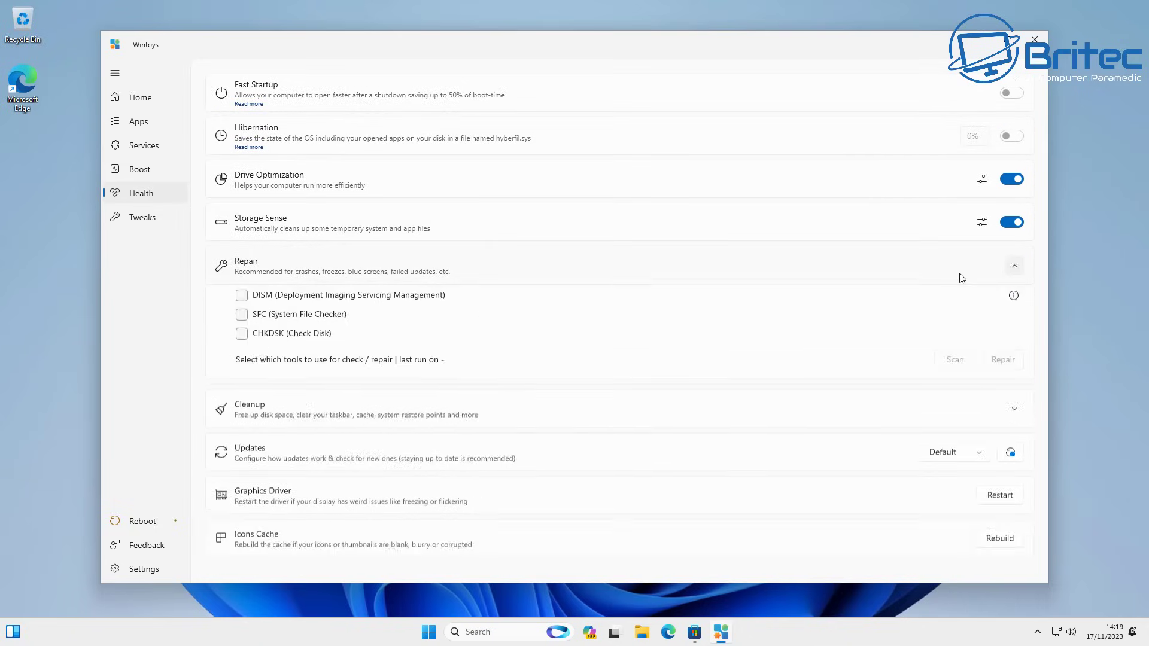
pyautogui.click(1015, 272)
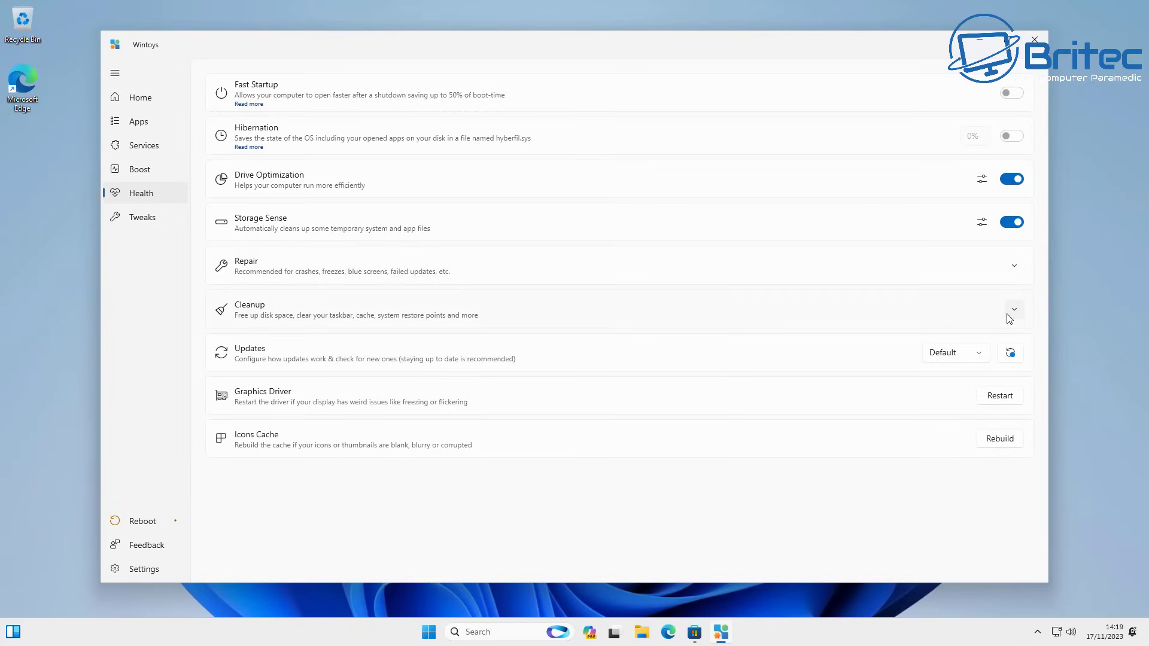
pyautogui.click(1013, 314)
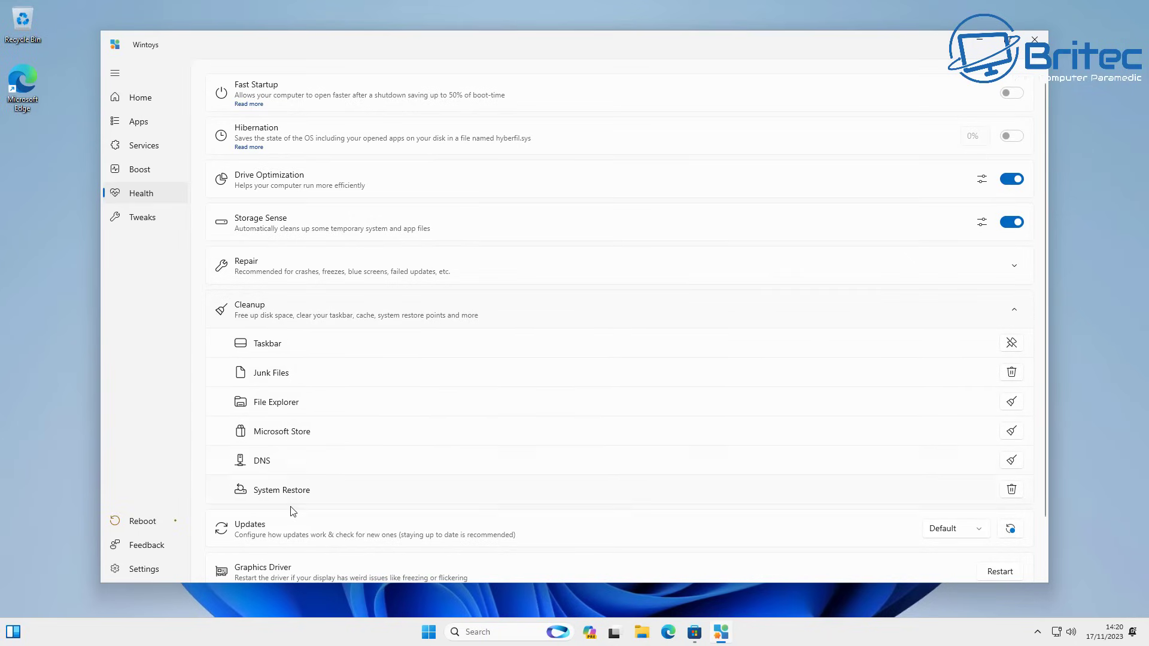
pyautogui.click(337, 304)
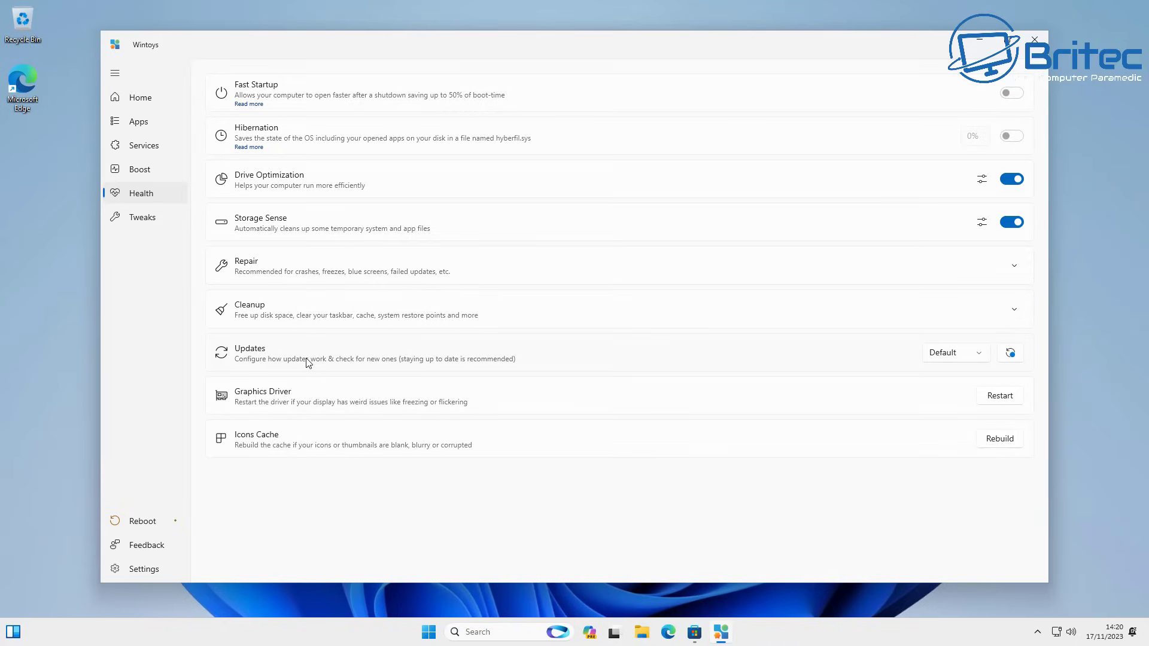
pyautogui.click(979, 358)
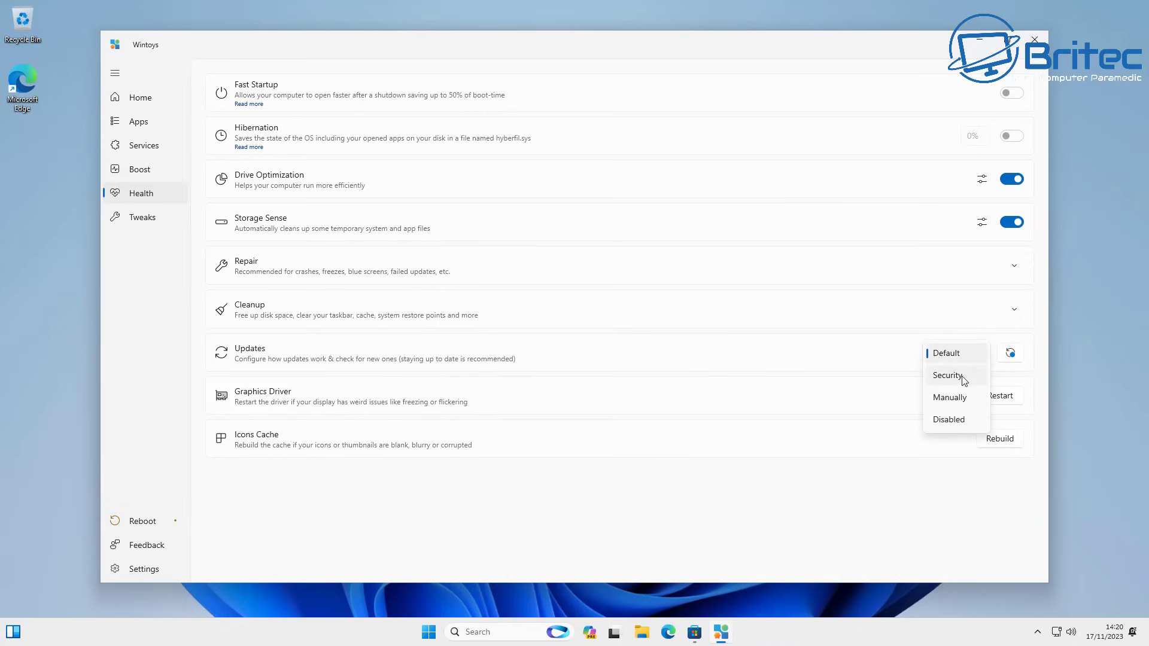
pyautogui.click(964, 376)
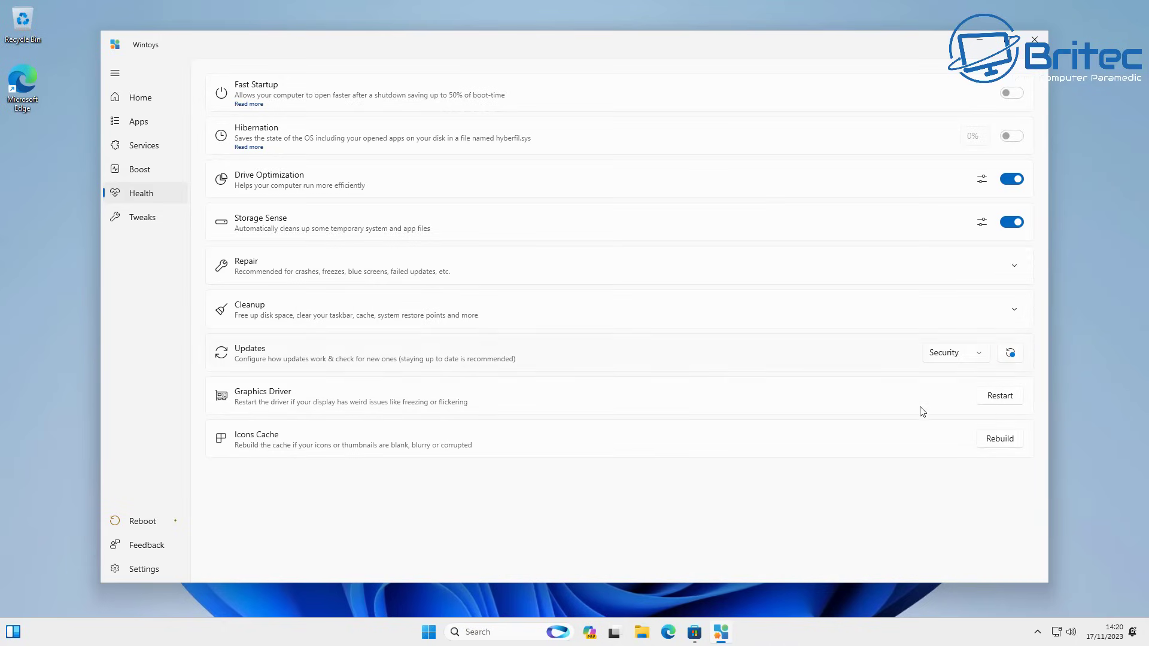
# Check the available Updates modes in the Health settings, keeping Security selected
pyautogui.click(984, 358)
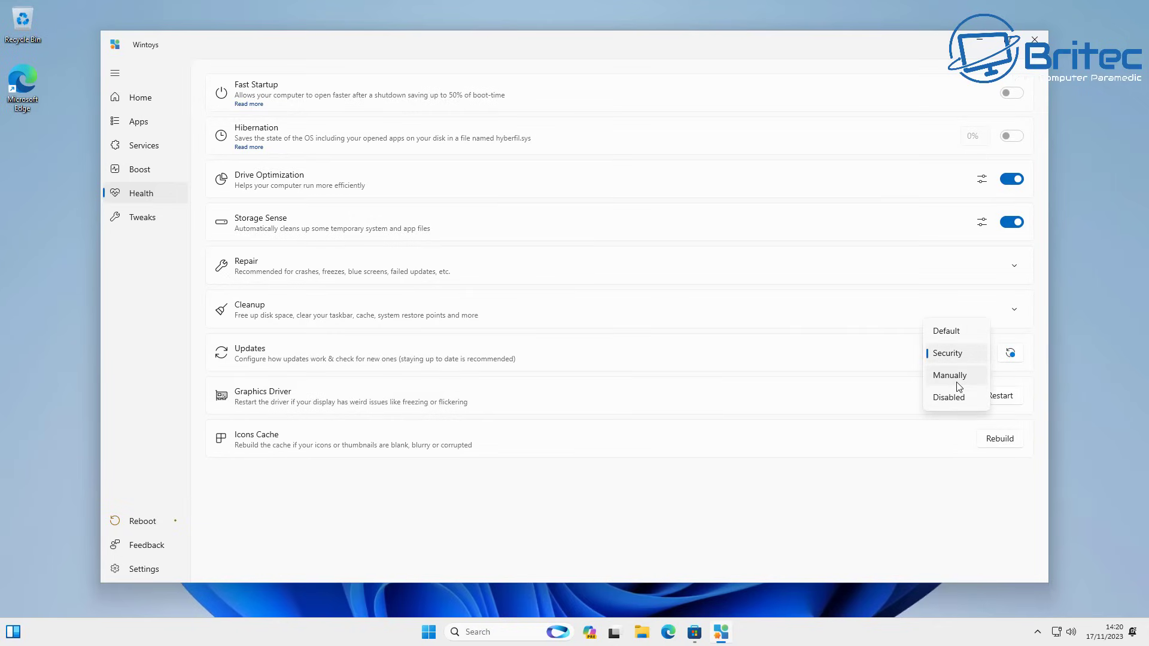
pyautogui.click(873, 346)
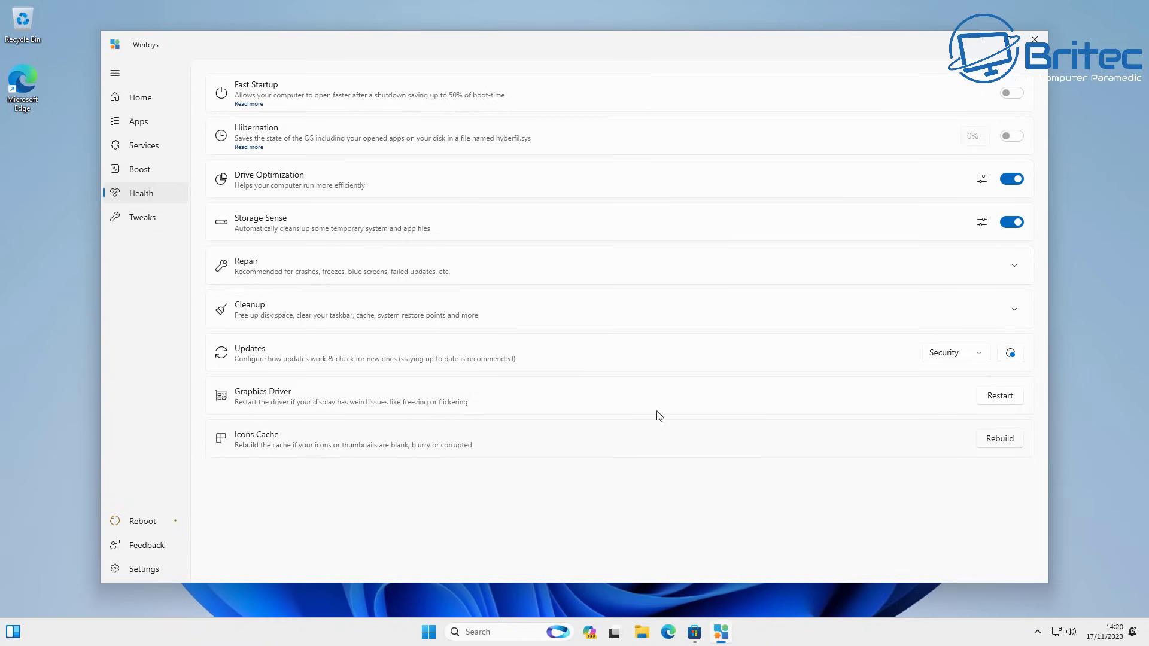
# Show the Desktop tweaks and try switching Show Recycle Bin off and back on
pyautogui.click(144, 220)
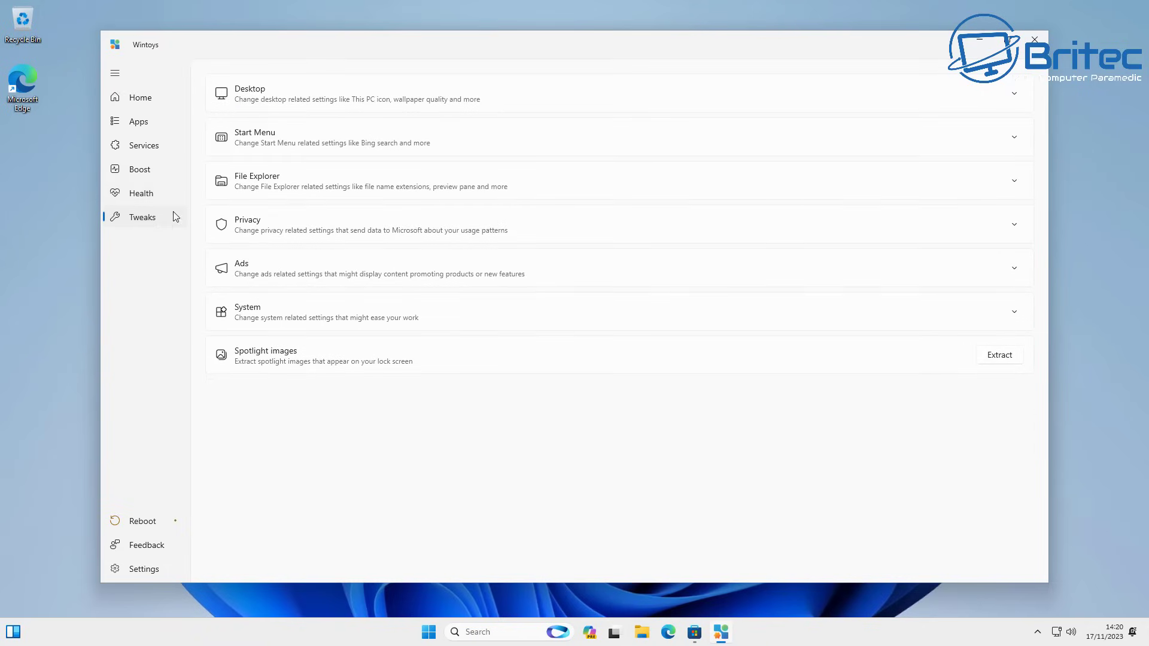
pyautogui.click(603, 104)
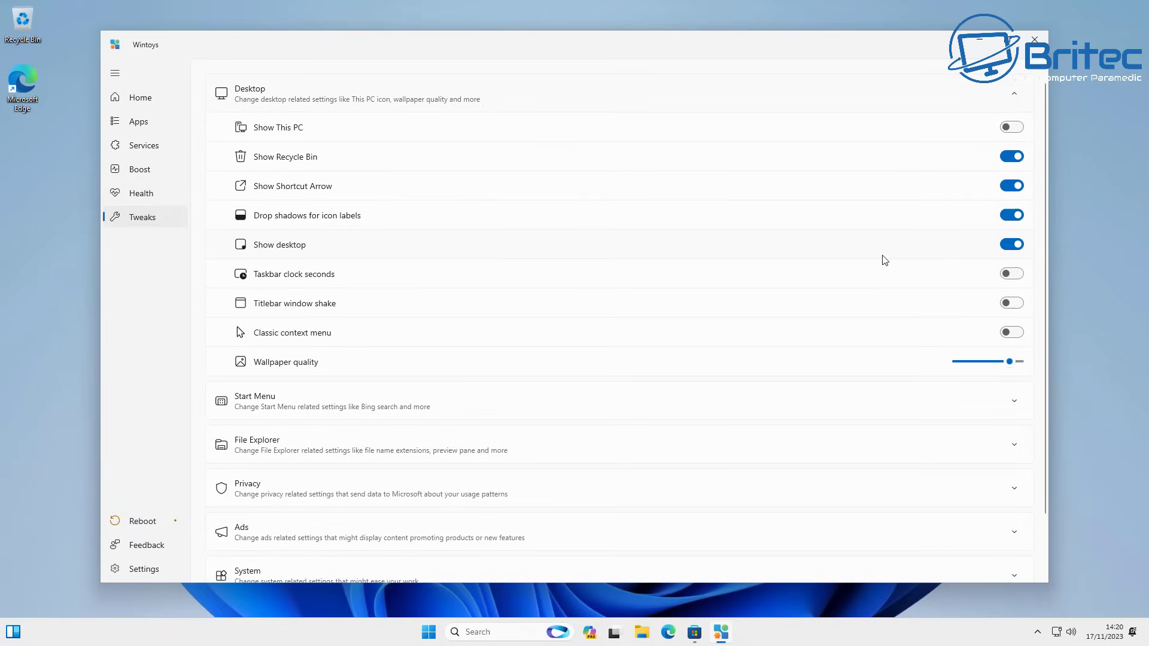
pyautogui.click(1011, 156)
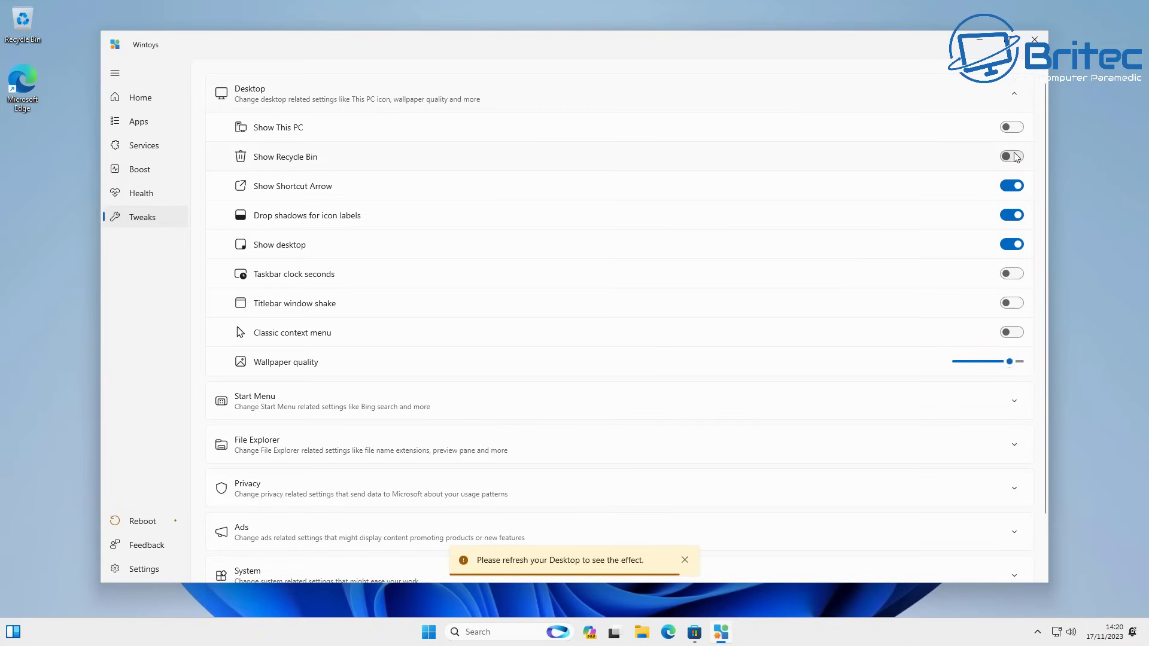
pyautogui.click(1015, 157)
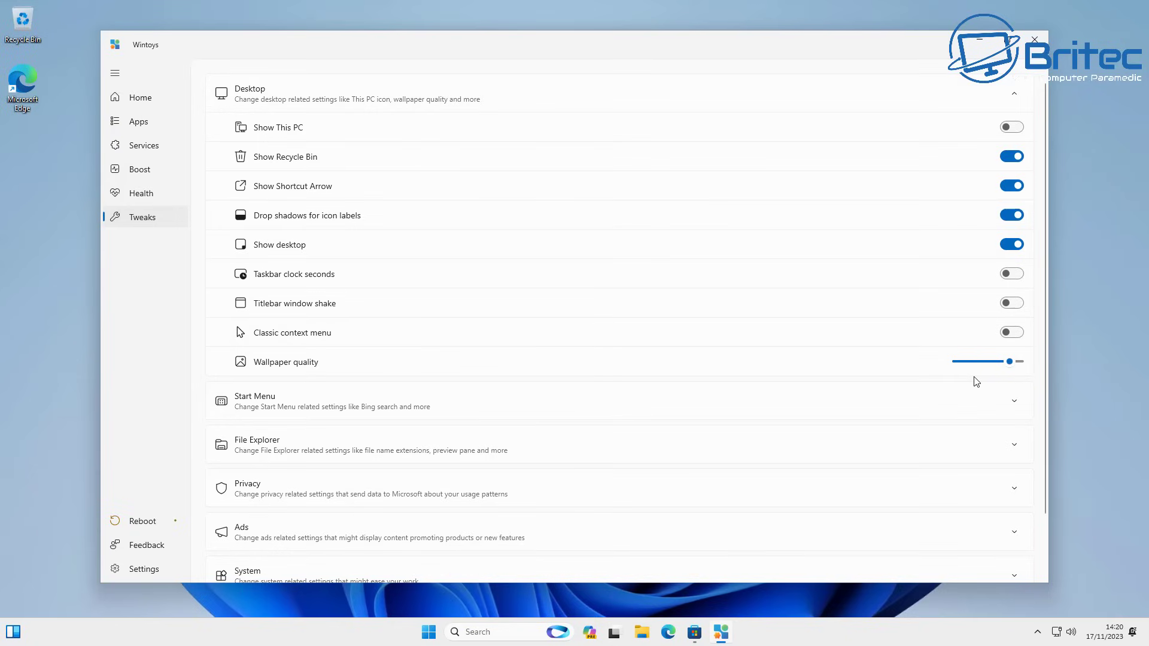
# Turn off Include Bing search results in the Start Menu tweaks
pyautogui.click(740, 399)
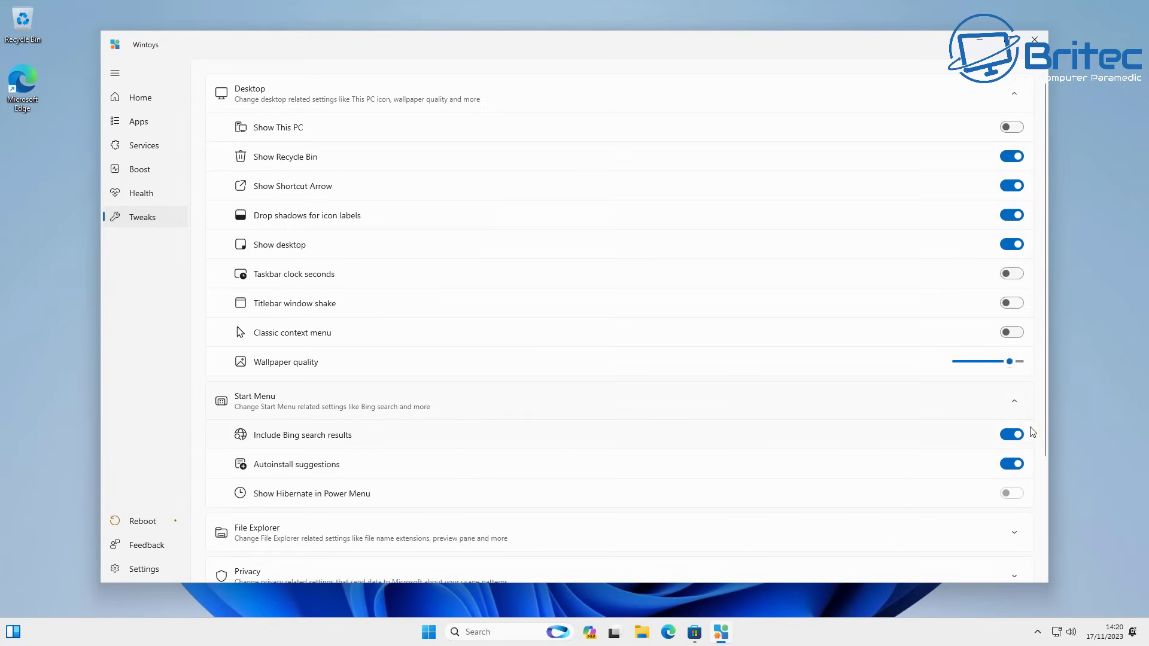
pyautogui.click(1013, 436)
pyautogui.click(1012, 436)
pyautogui.click(1013, 437)
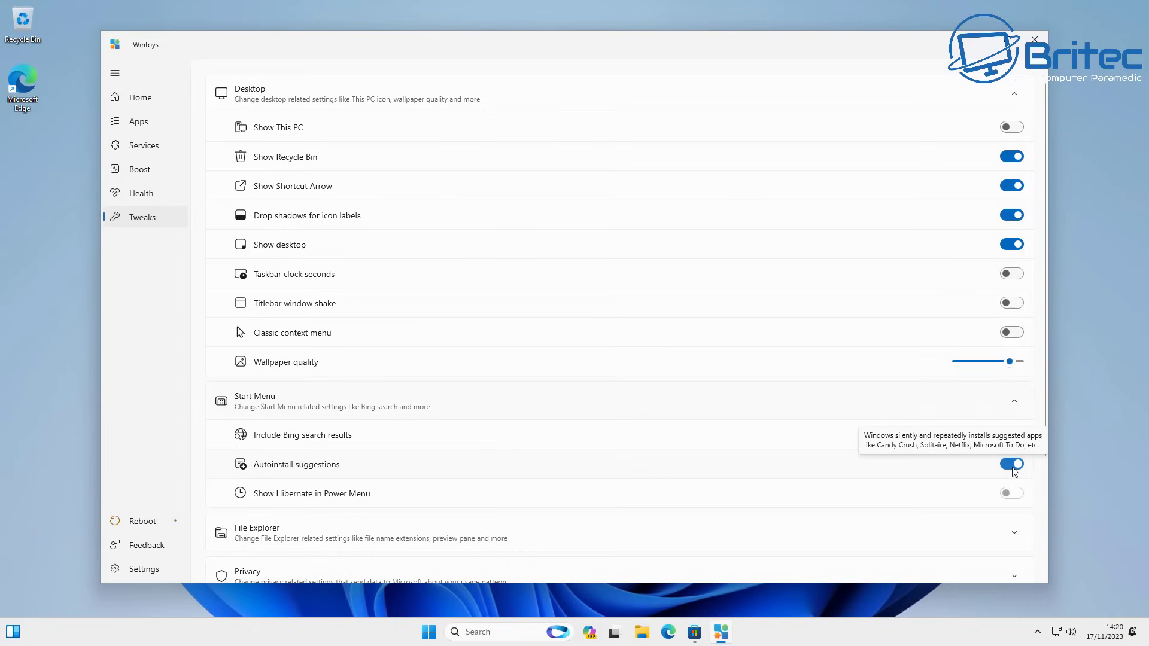
pyautogui.scroll(-1, 959, 479)
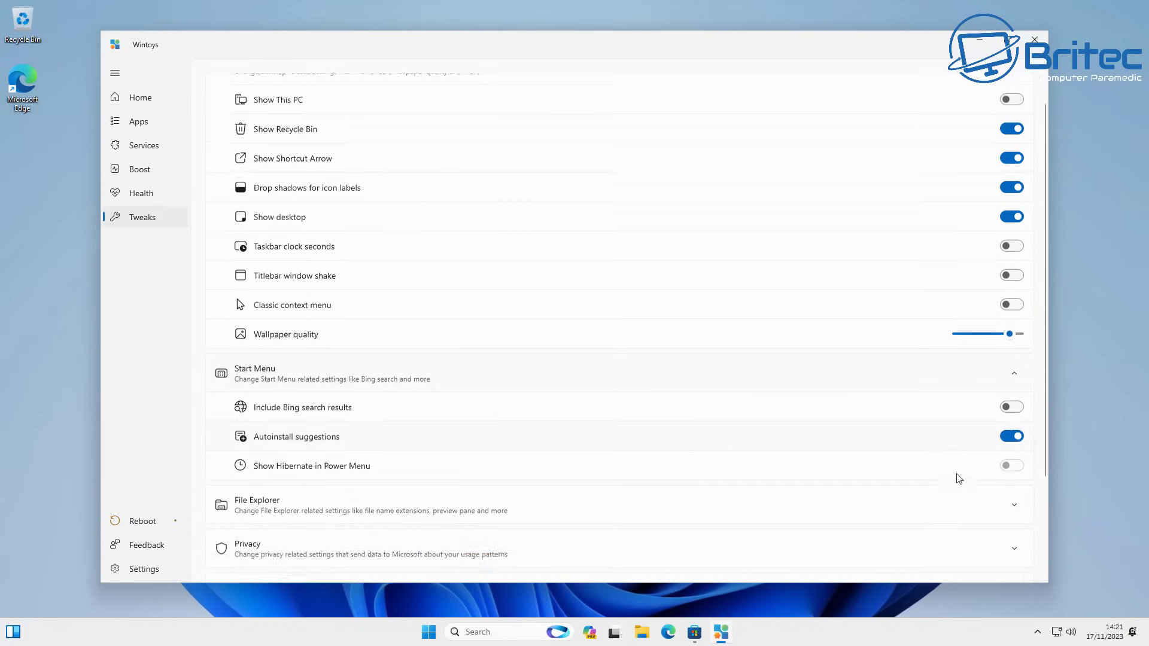
pyautogui.scroll(-5, 960, 479)
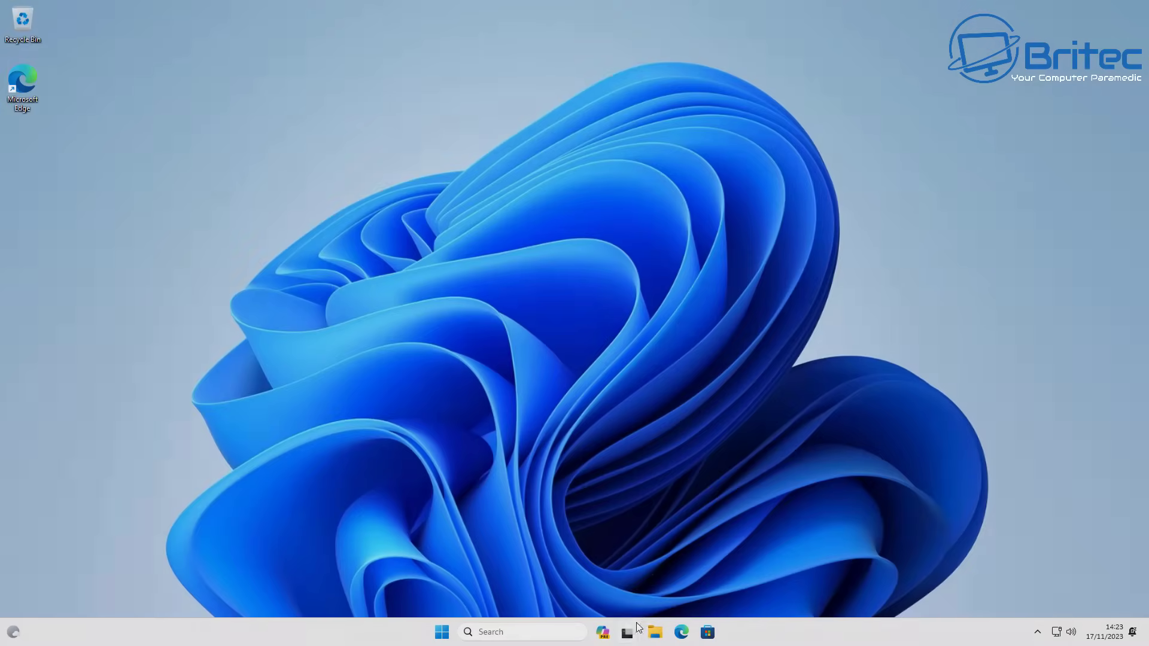
# Turn off Copilot (preview), Task view and Widgets in the Windows taskbar personalisation settings
pyautogui.click(442, 633)
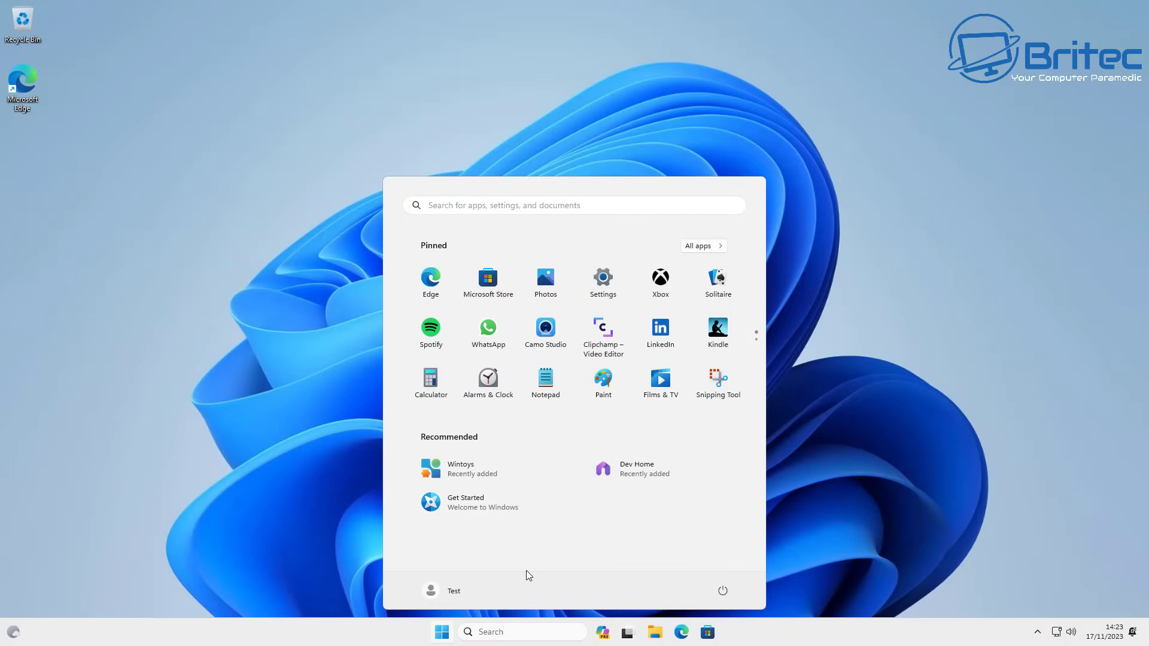
pyautogui.click(603, 277)
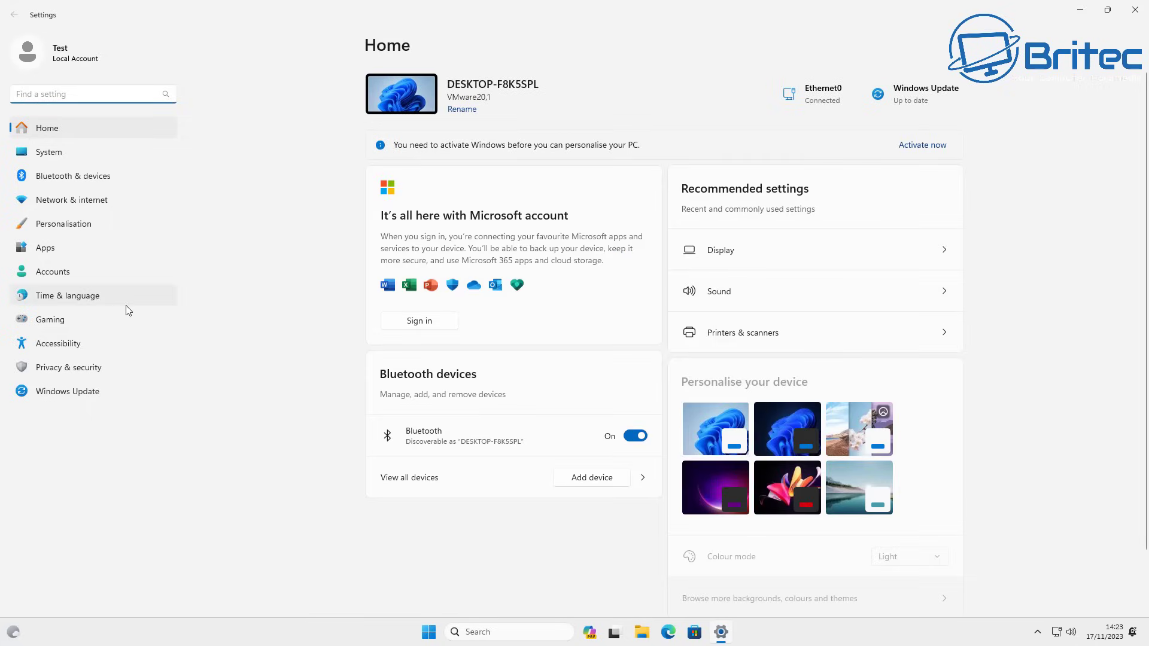
pyautogui.click(64, 228)
pyautogui.scroll(-2, 477, 525)
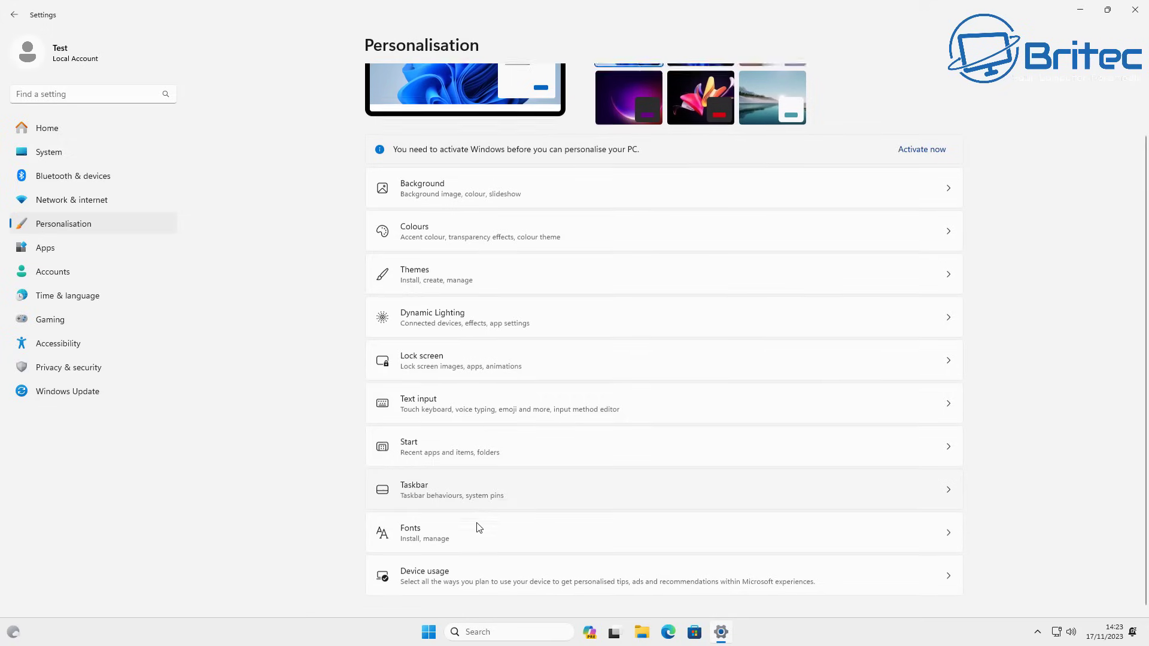
pyautogui.click(498, 484)
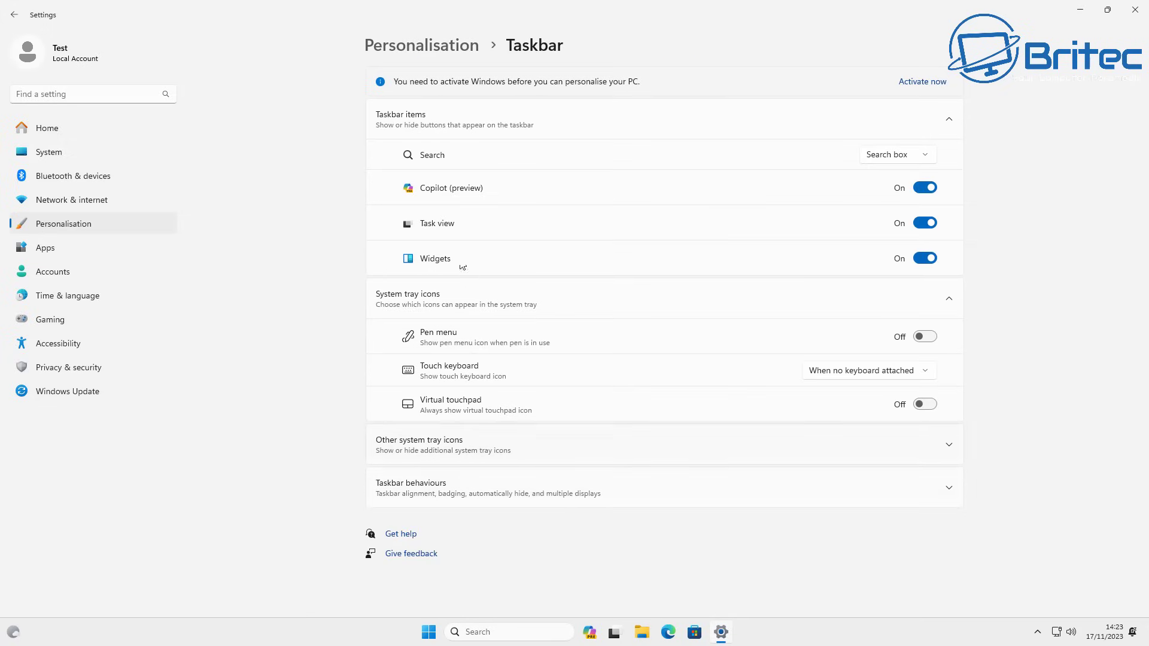
pyautogui.click(910, 189)
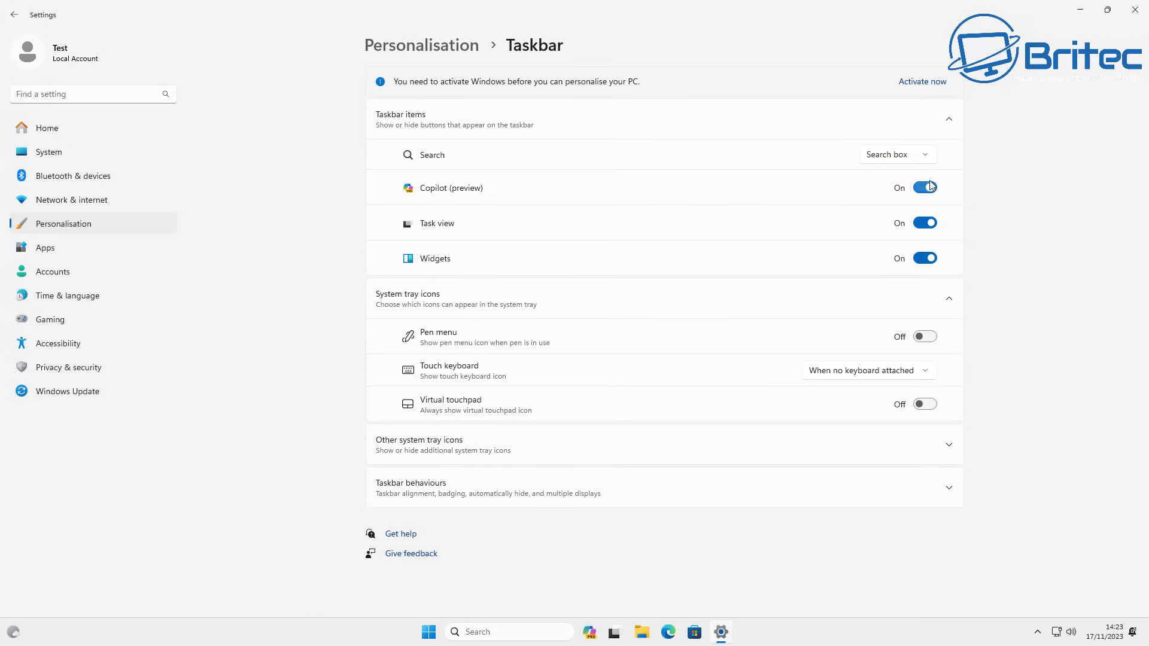
pyautogui.click(910, 226)
pyautogui.click(928, 262)
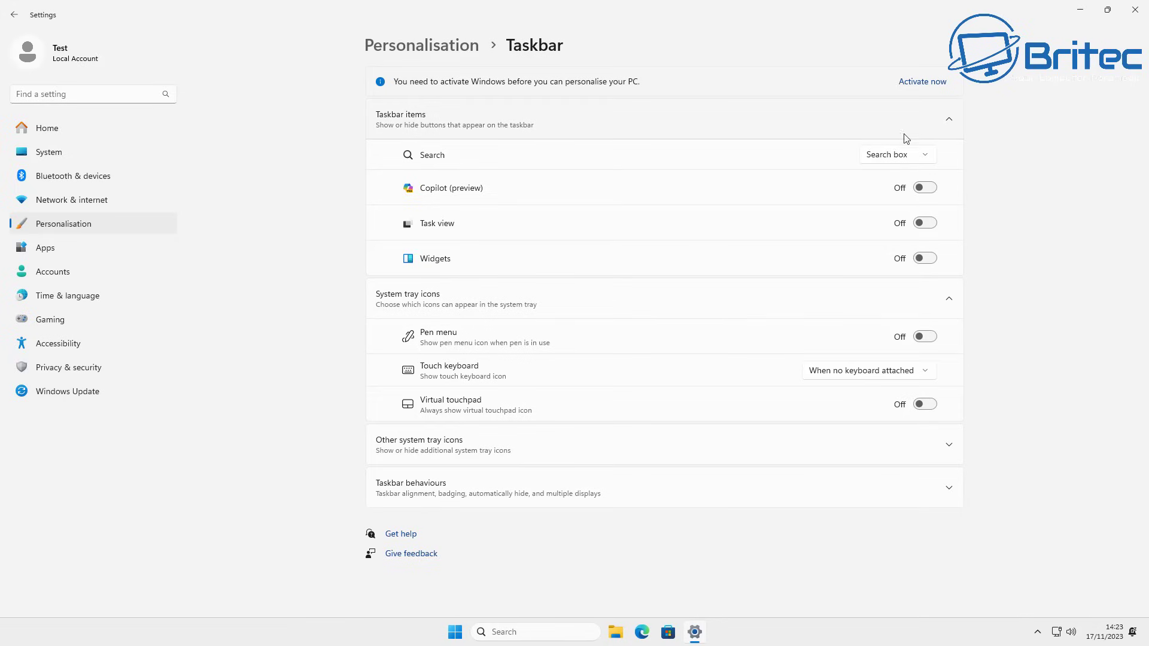
# Set the taskbar search to Search icon only, and review the search pane and the Taskbar behaviours options
pyautogui.click(926, 161)
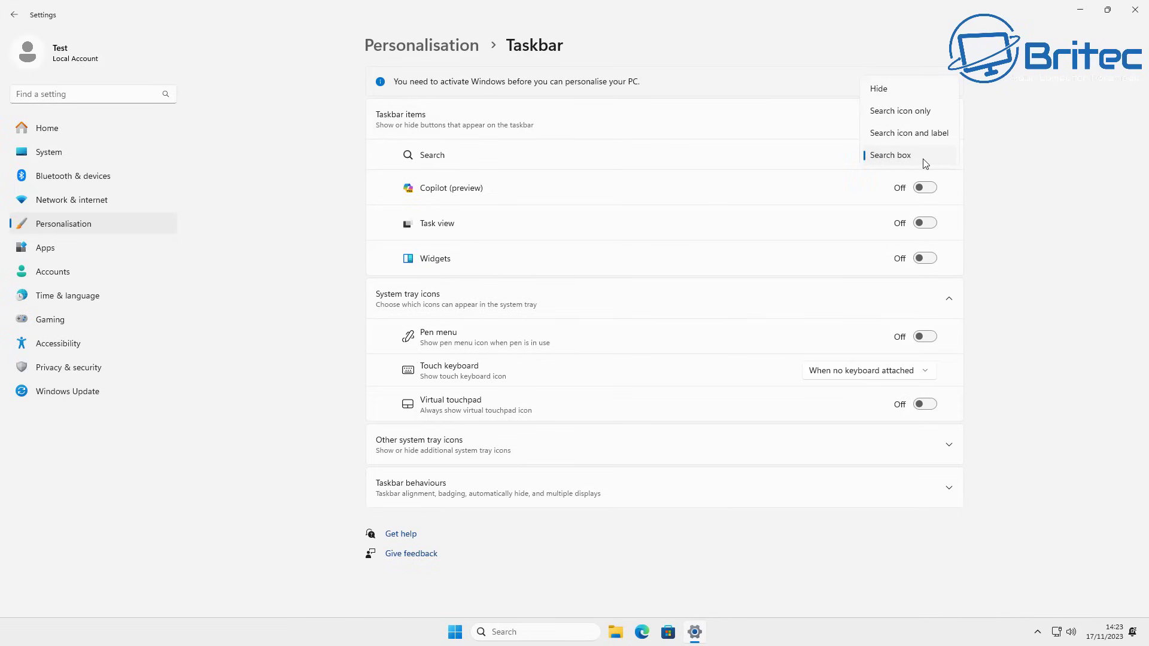
pyautogui.click(920, 119)
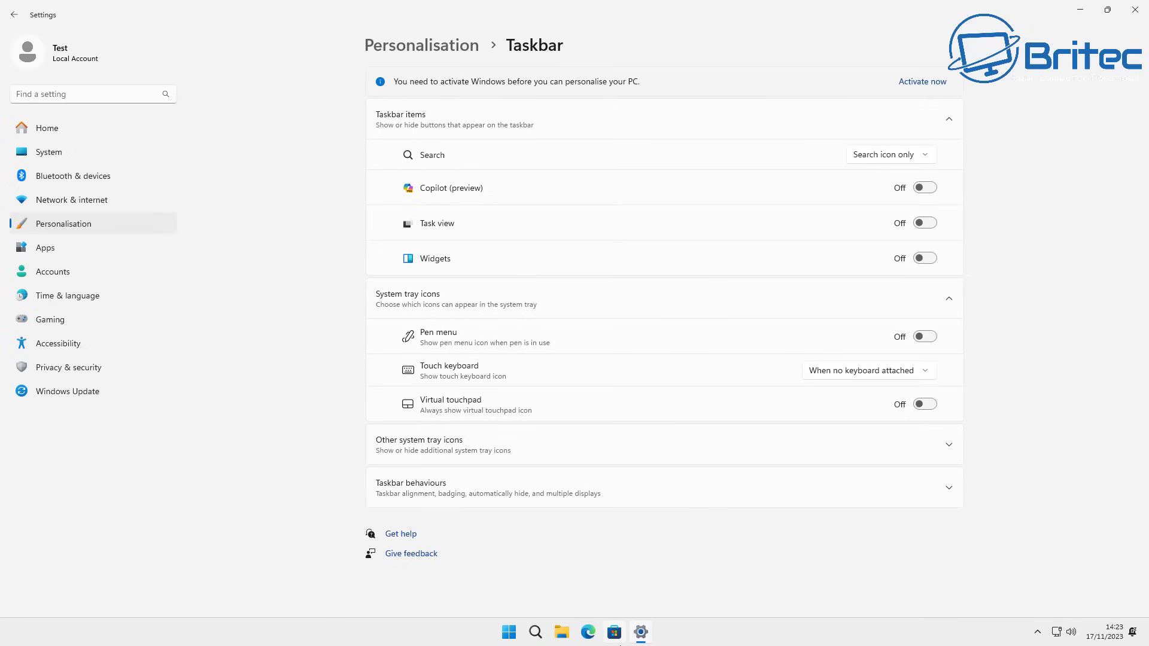
pyautogui.click(534, 631)
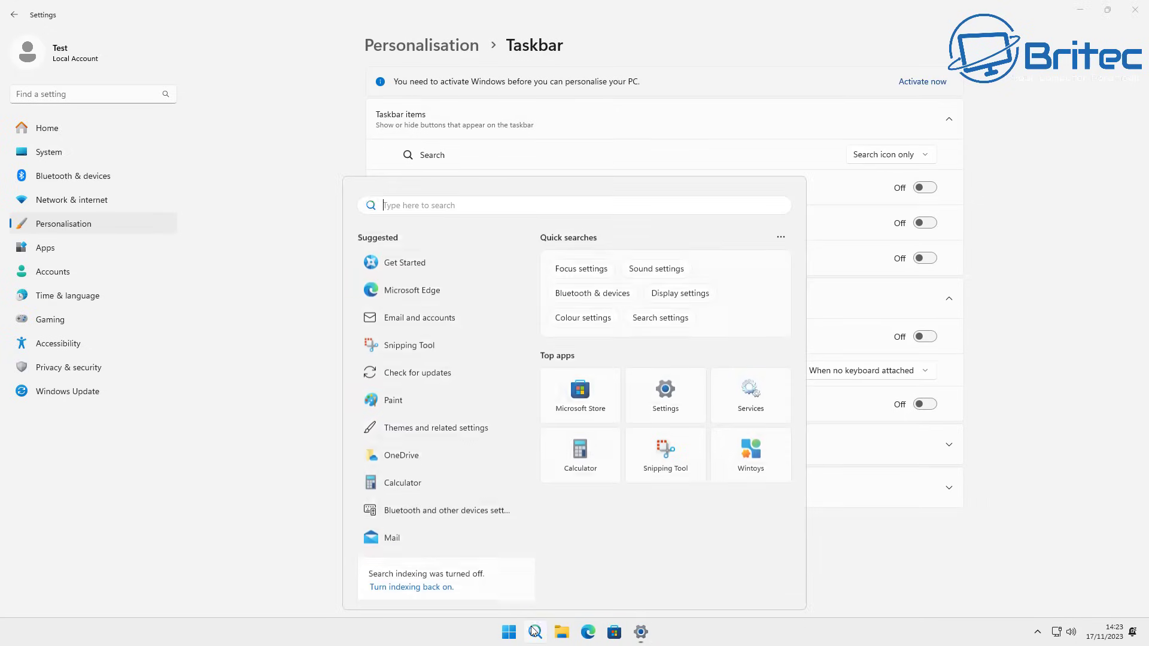
pyautogui.click(535, 631)
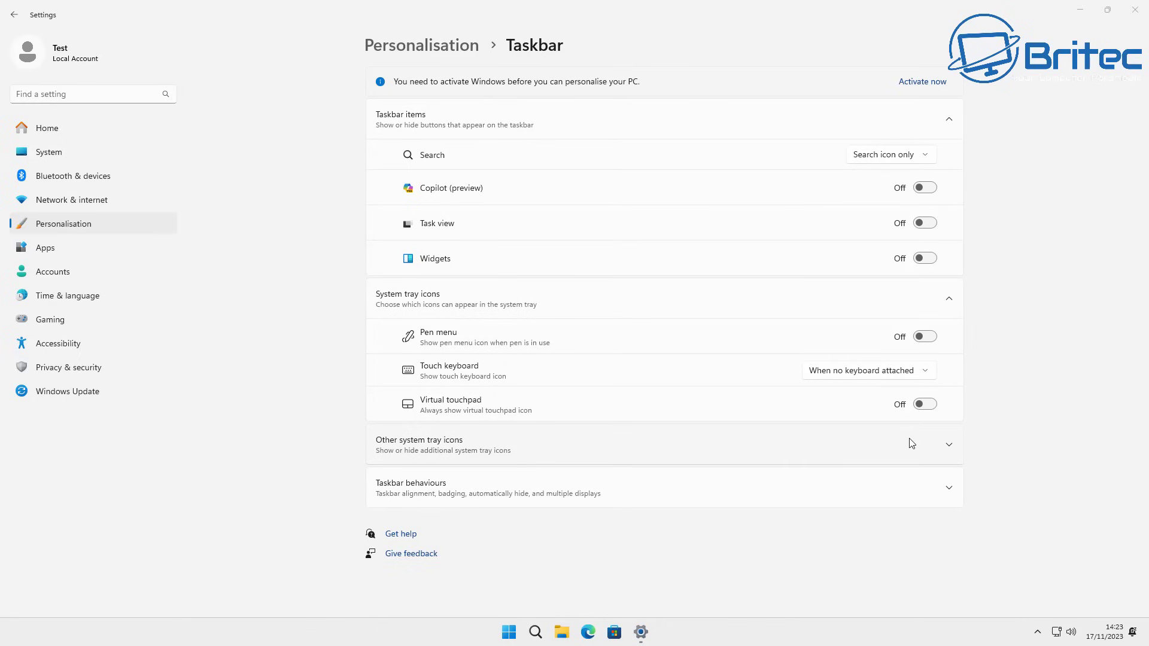
pyautogui.click(883, 480)
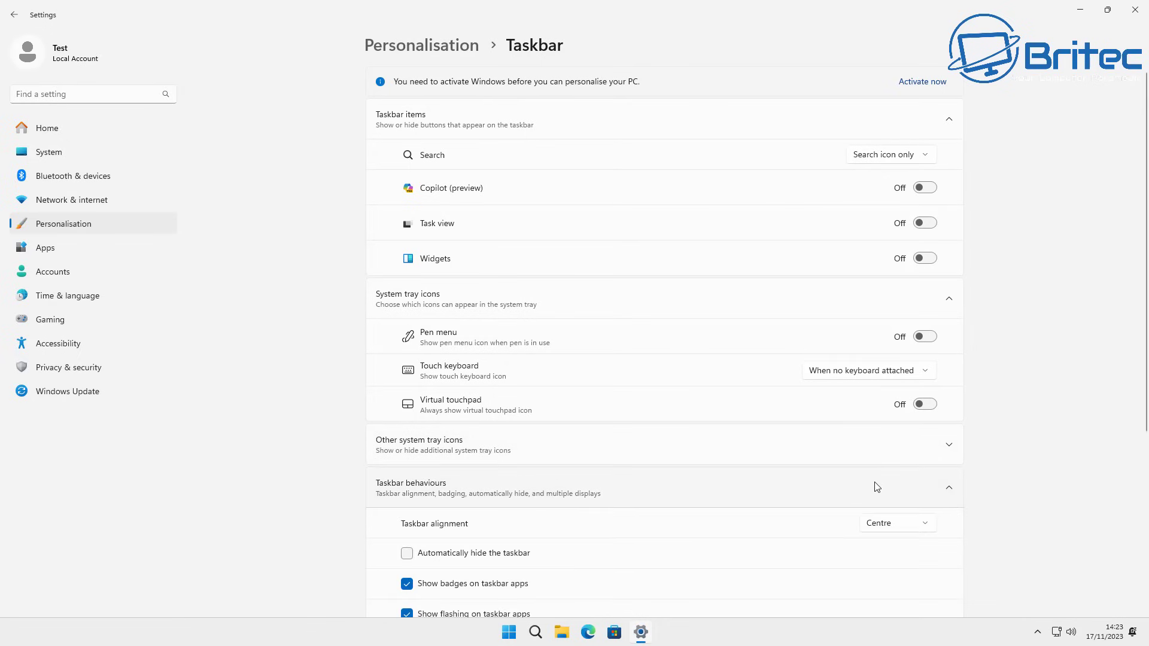
pyautogui.scroll(-5, 873, 487)
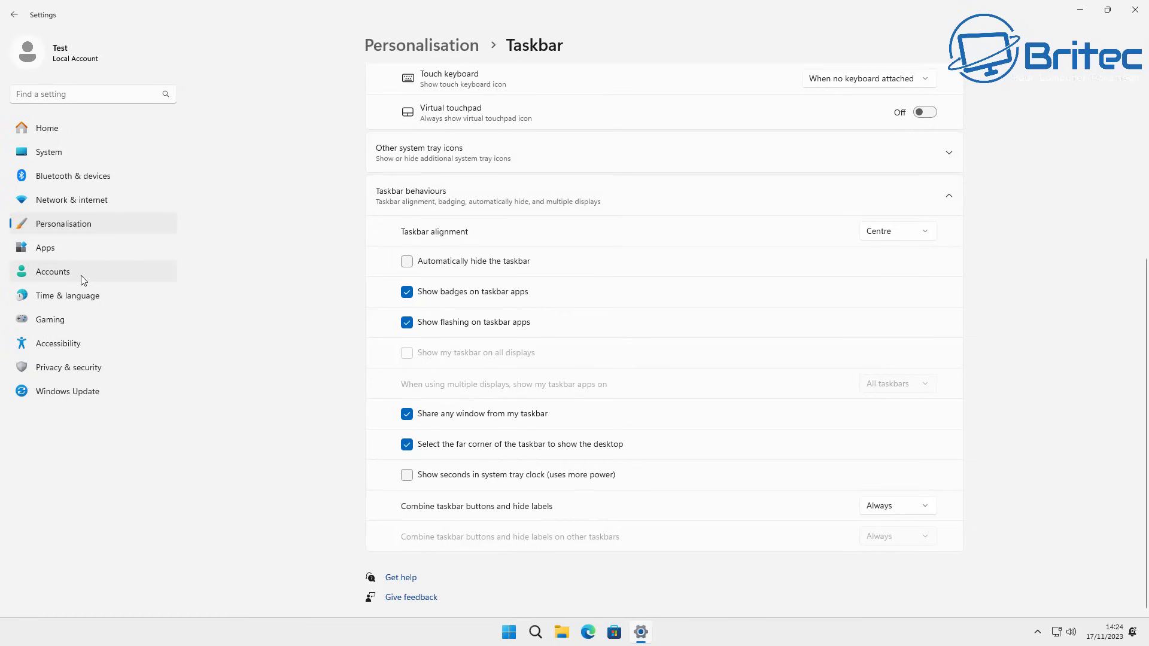
# Turn off website access to the language list for locally relevant content in the General privacy settings
pyautogui.click(71, 374)
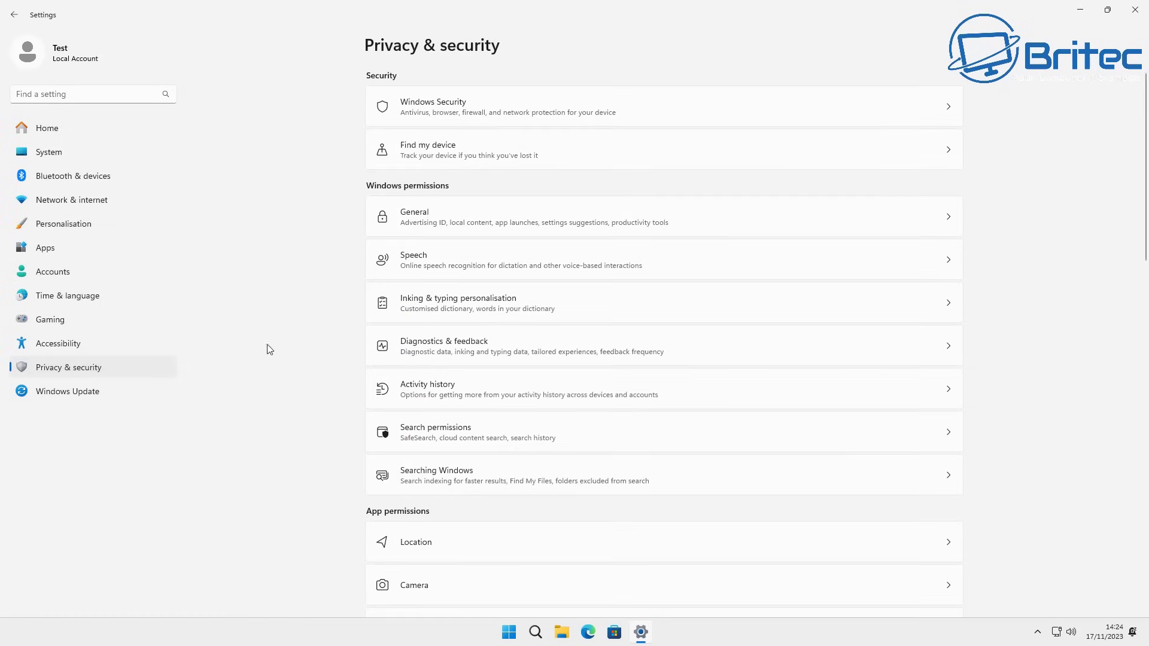
pyautogui.click(585, 234)
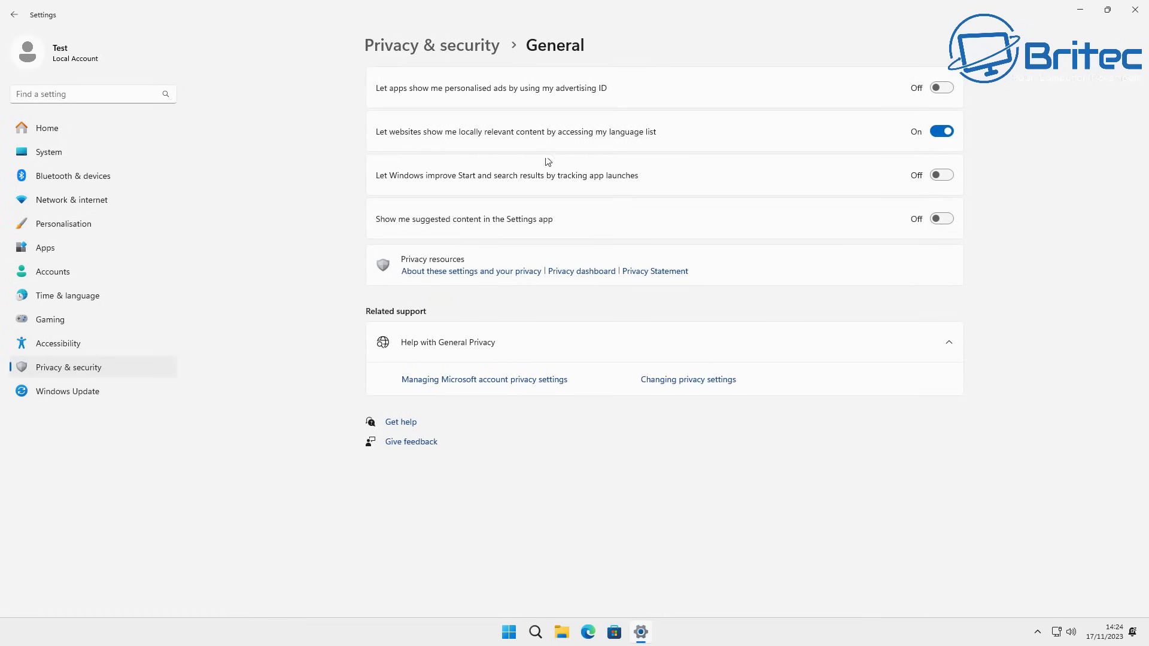
pyautogui.click(943, 132)
pyautogui.click(25, 17)
# Examine which apps may access the camera and location in the Privacy & security app permissions
pyautogui.scroll(-3, 578, 436)
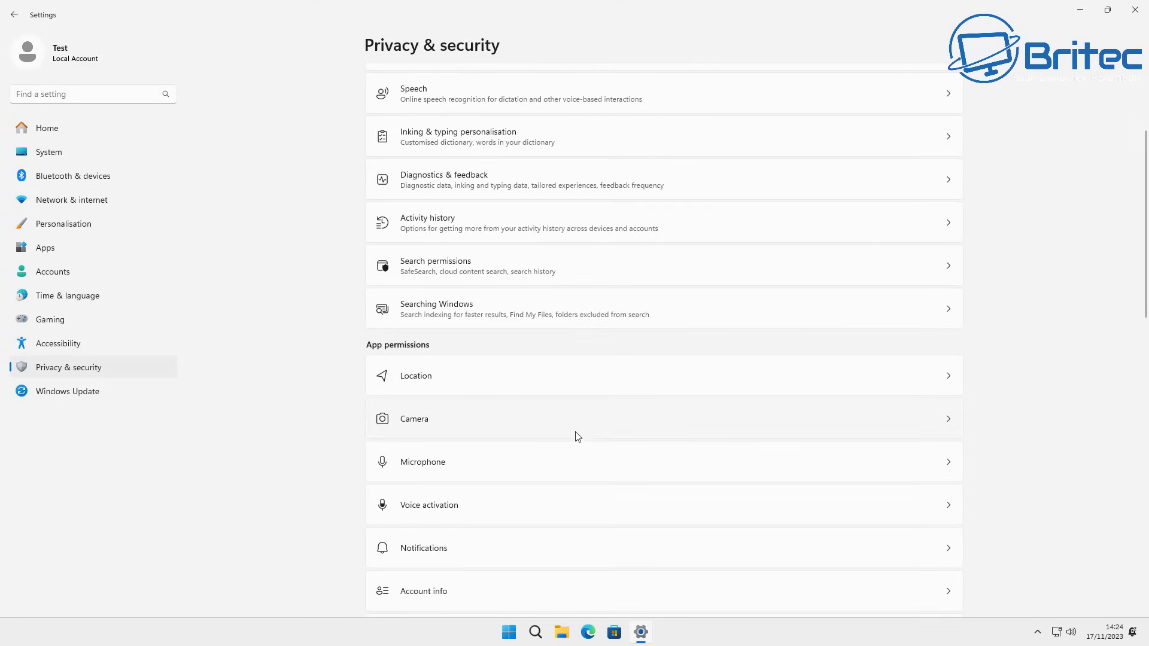
pyautogui.click(578, 406)
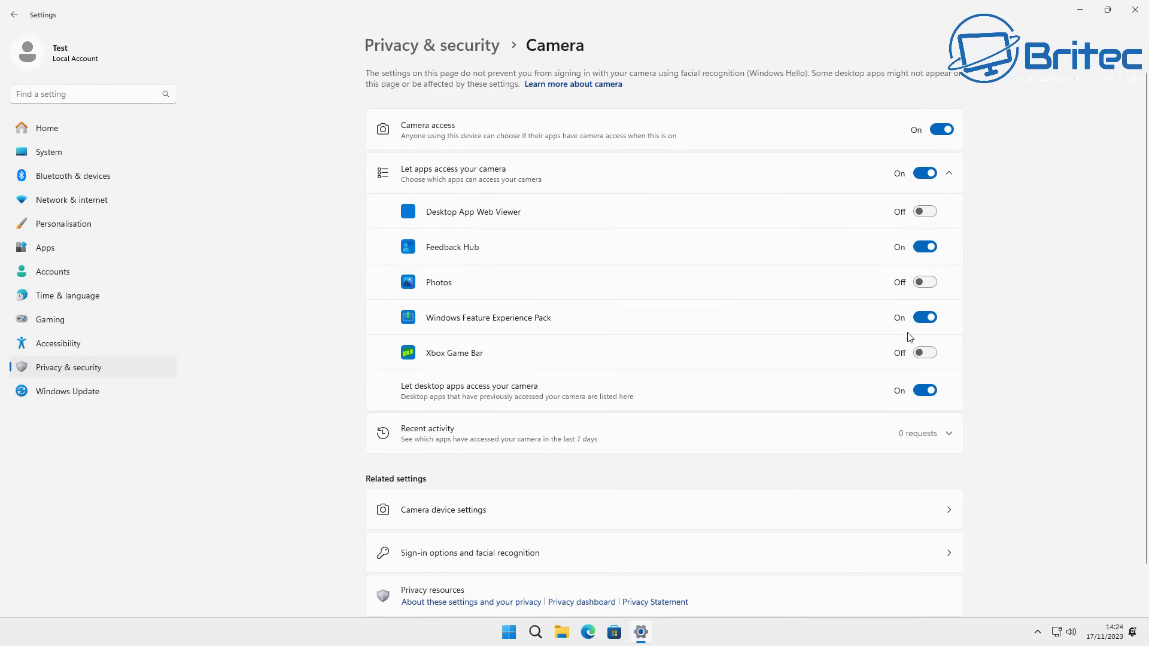
pyautogui.click(14, 14)
pyautogui.scroll(-3, 553, 515)
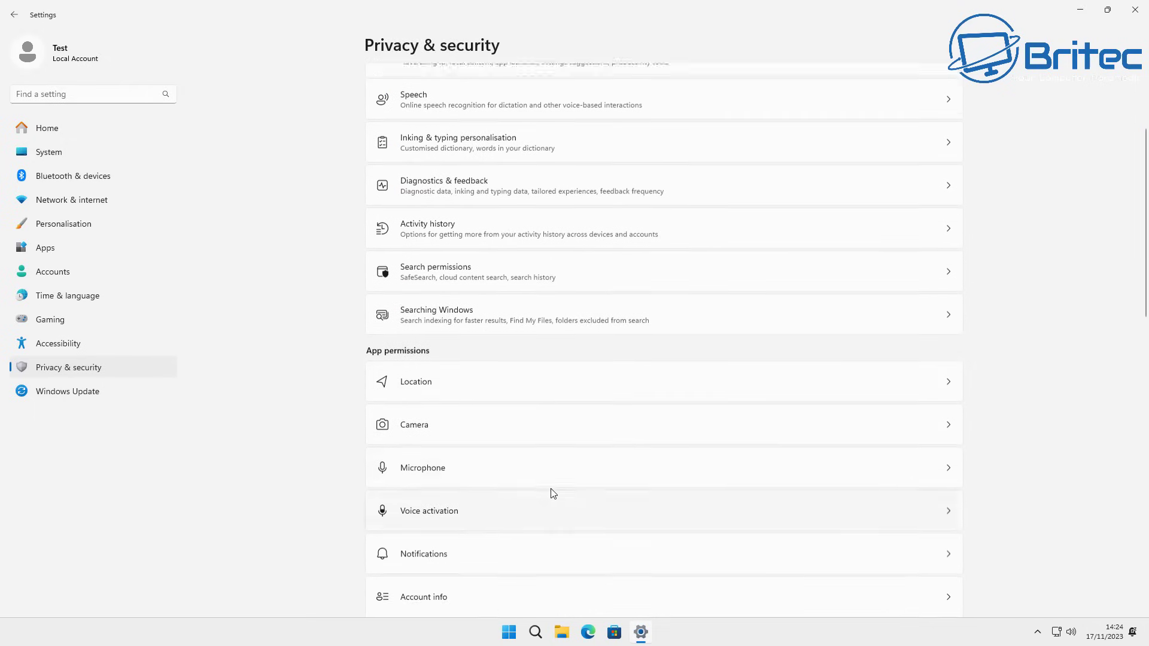
pyautogui.click(588, 388)
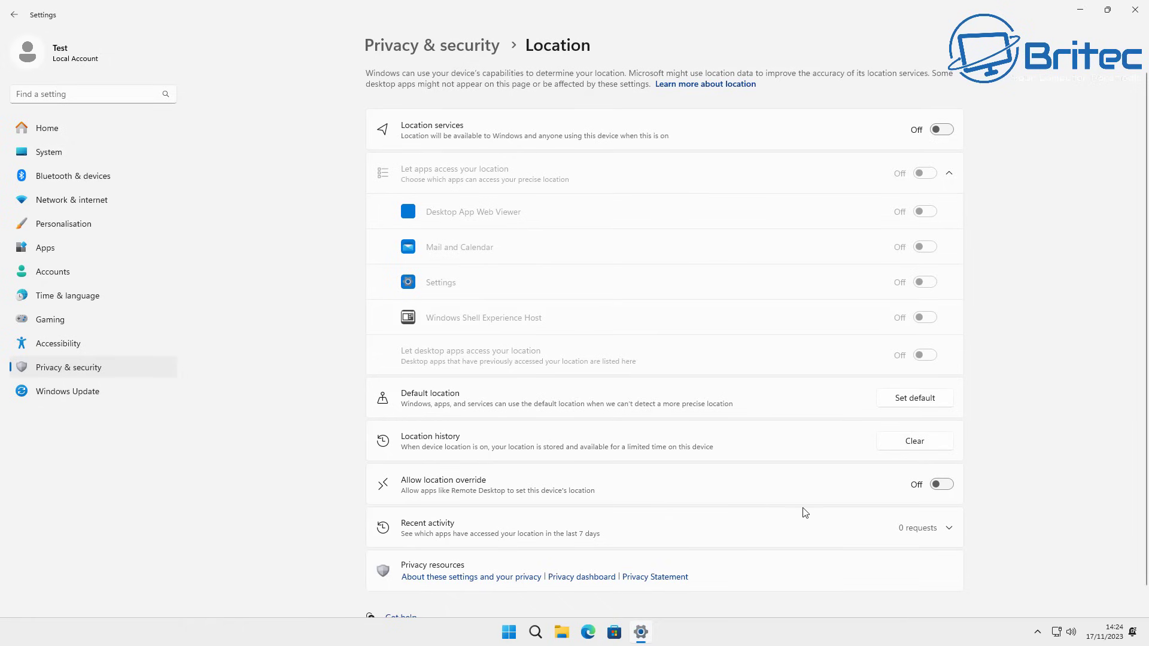
pyautogui.scroll(-1, 778, 549)
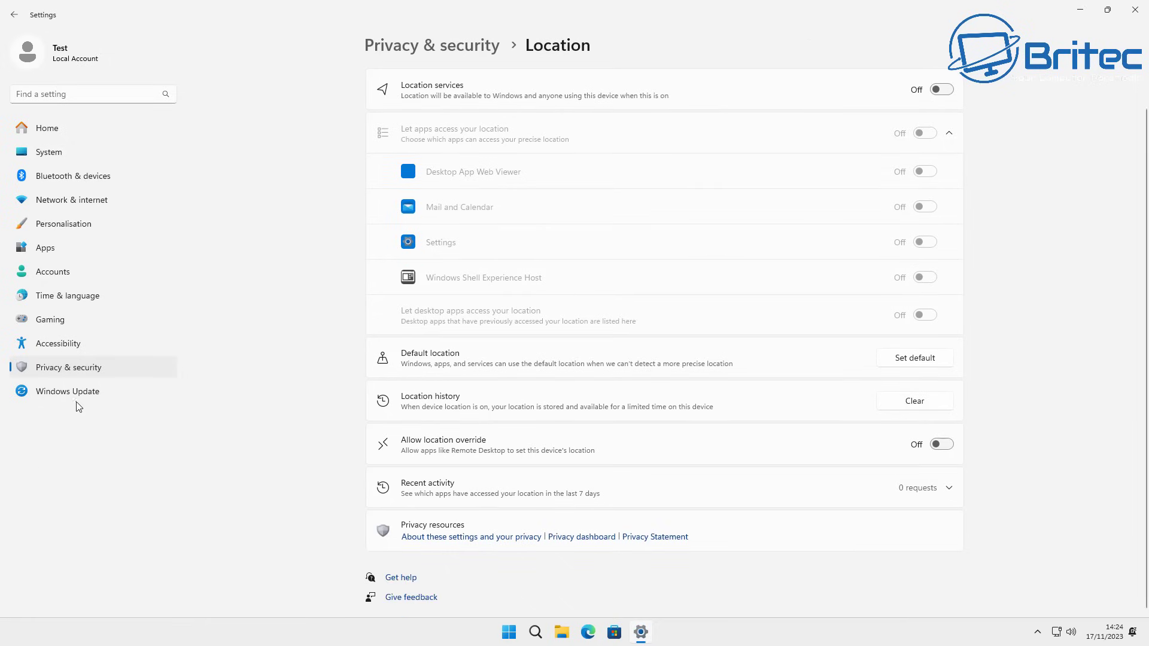
# Look through the app permissions list and check the Other devices setting for communicating with unpaired devices
pyautogui.click(70, 367)
pyautogui.scroll(-5, 629, 493)
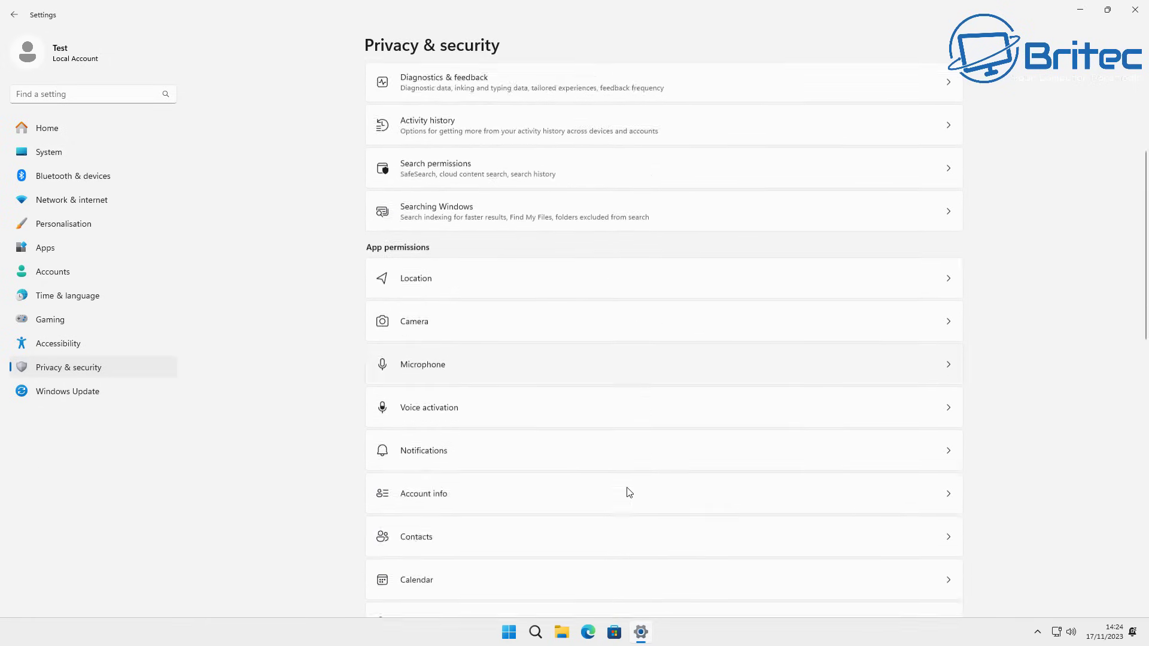
pyautogui.scroll(-6, 629, 492)
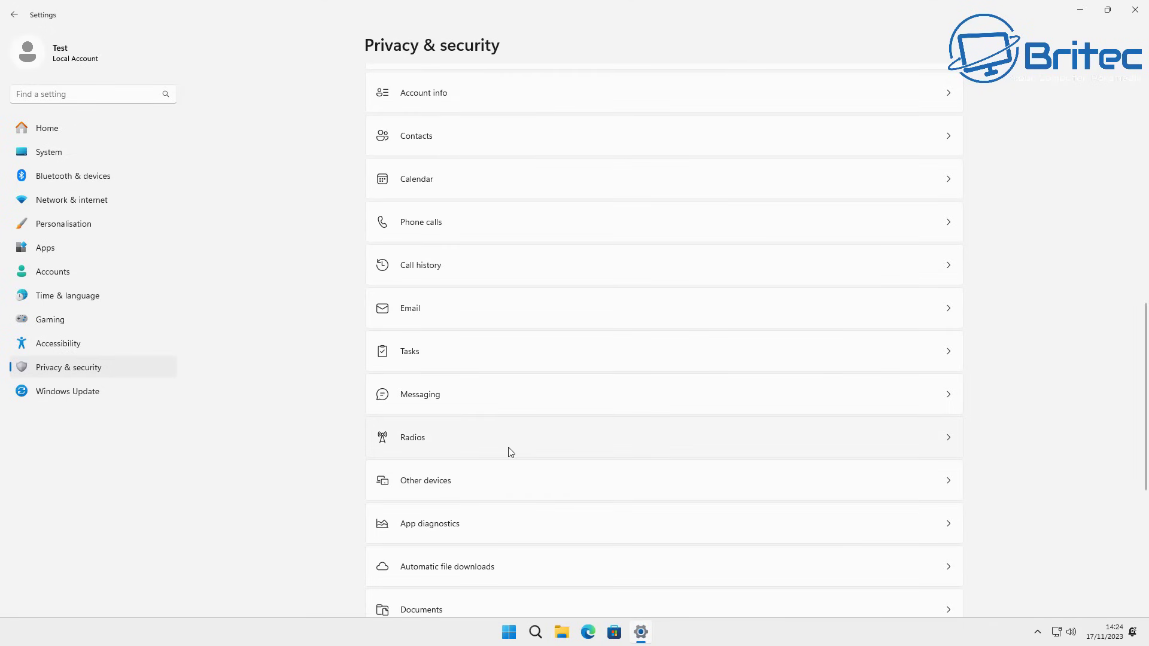
pyautogui.click(550, 485)
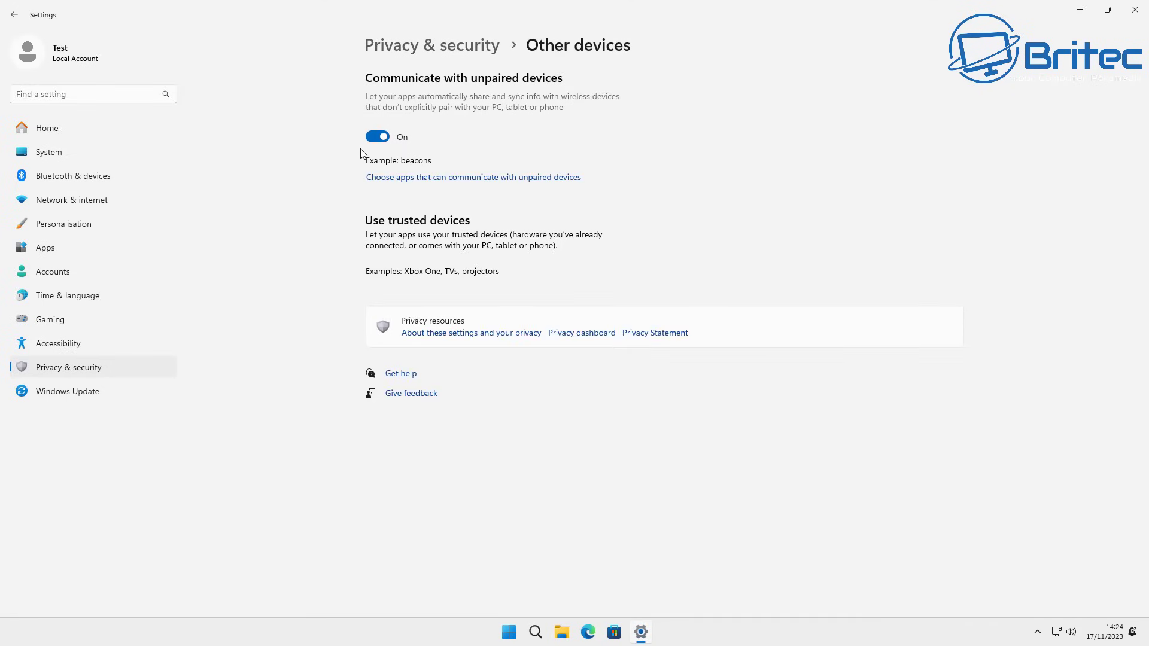
pyautogui.click(15, 14)
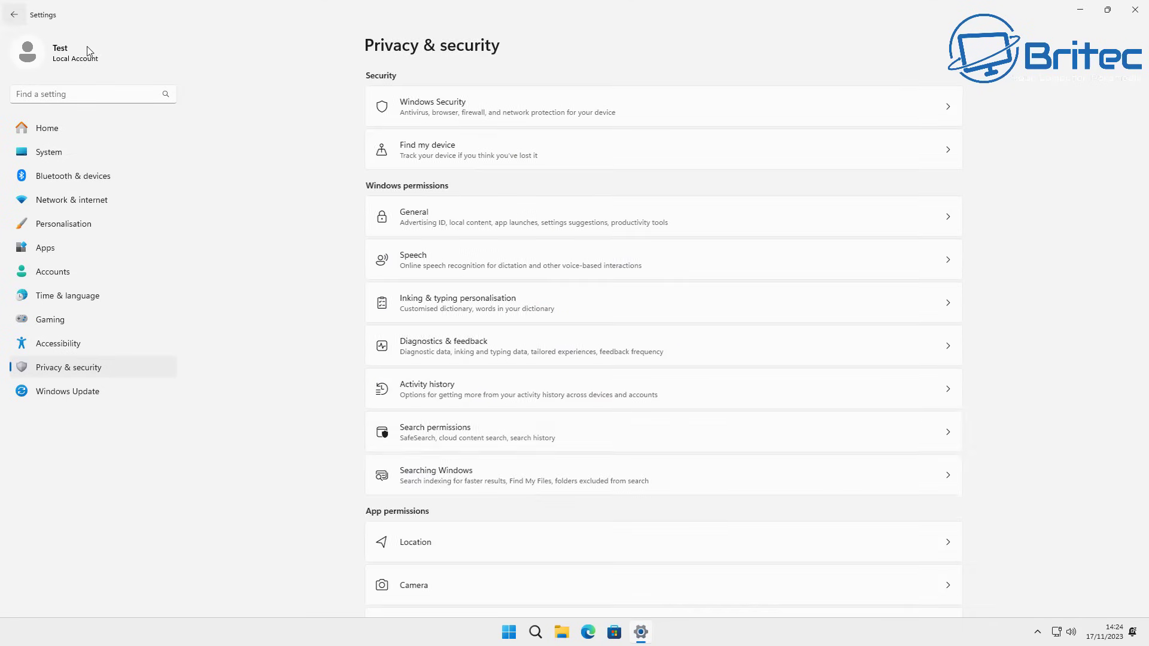
# Review the app permissions down to Other devices once more, return to the Privacy & security overview and minimize Settings
pyautogui.scroll(-7, 512, 575)
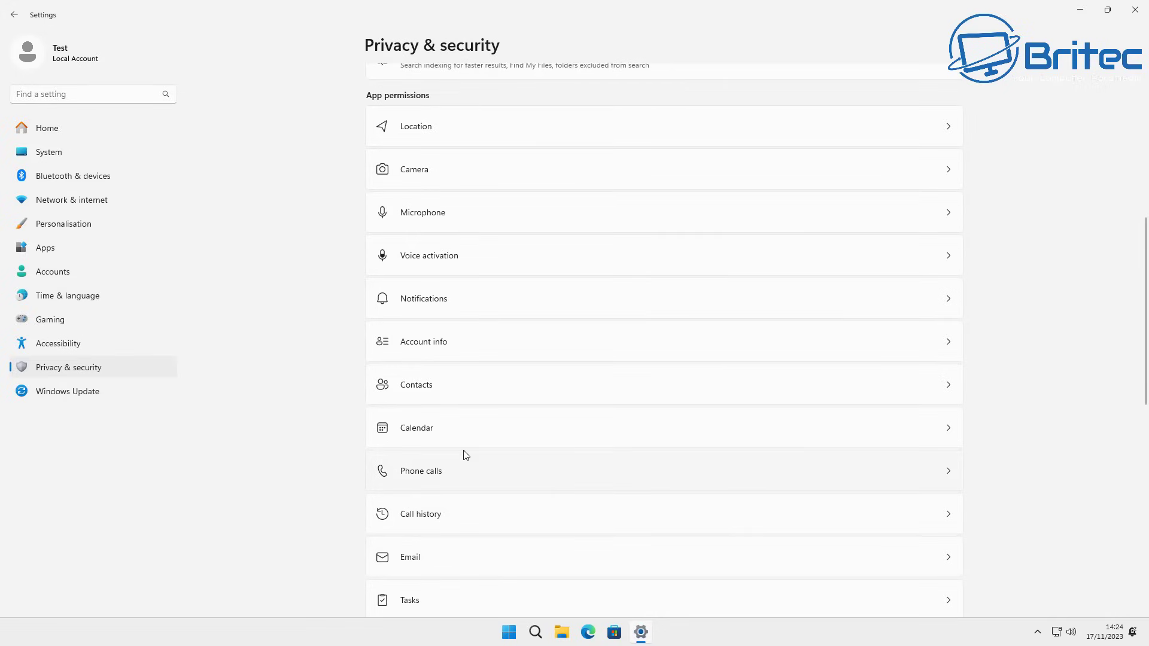
pyautogui.scroll(-5, 465, 455)
pyautogui.click(477, 406)
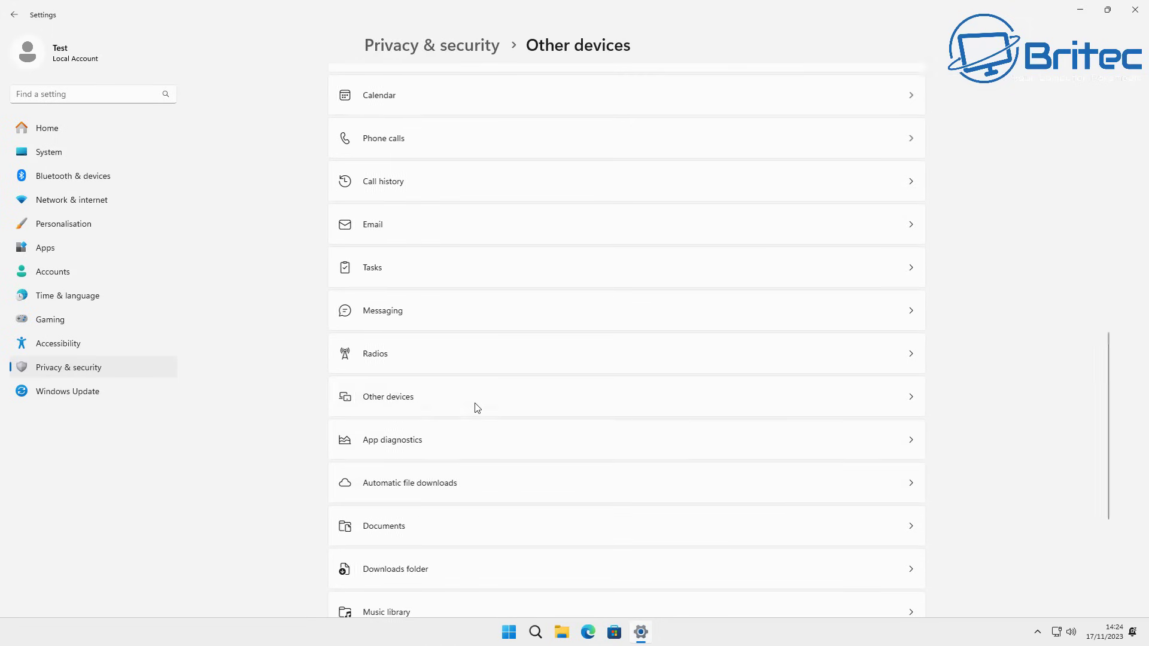
pyautogui.click(13, 15)
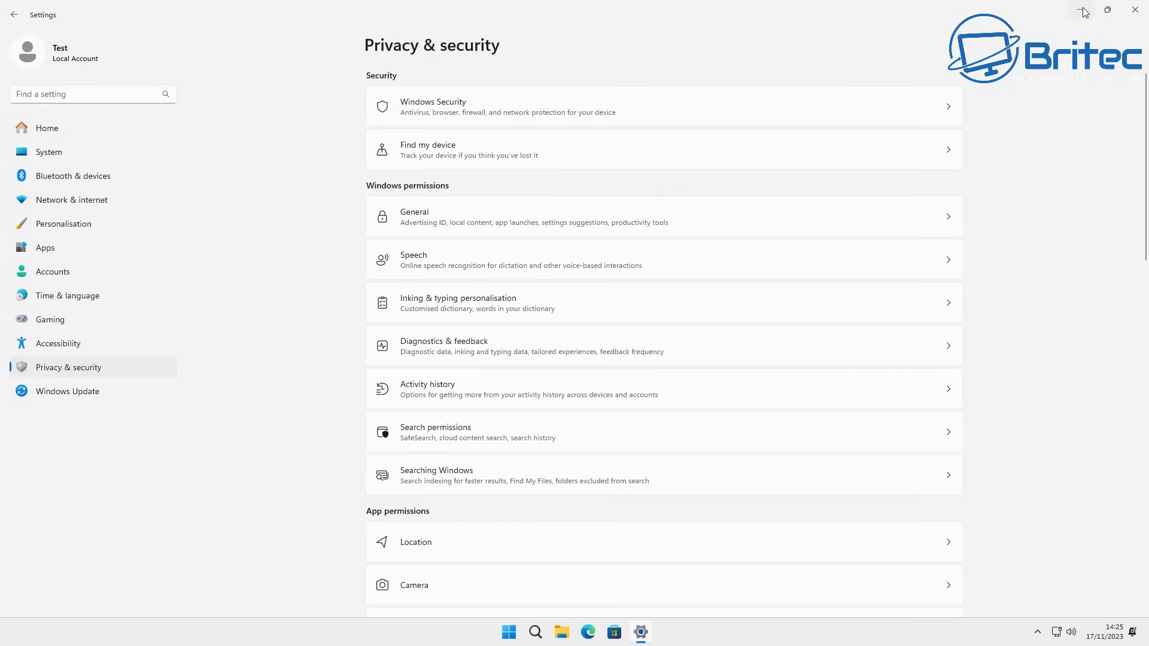
pyautogui.click(1085, 12)
# Search Windows for "gpo", open the Local Group Policy Editor maximized with a wider tree, and show Computer Configuration's Administrative Templates
pyautogui.click(535, 632)
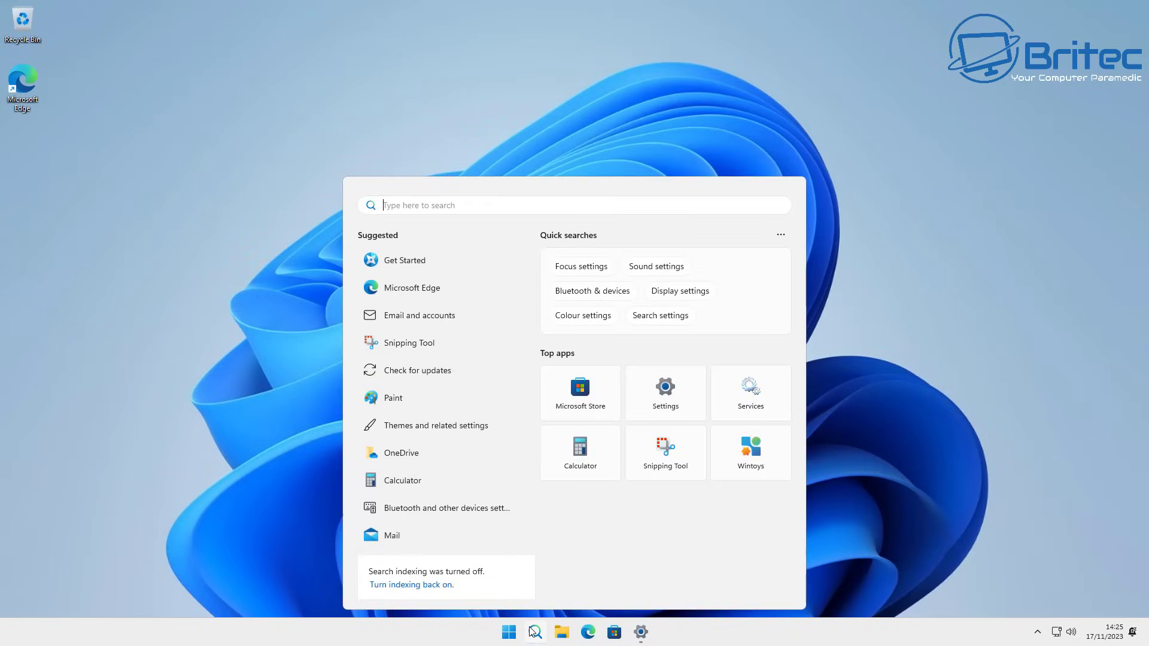
pyautogui.write('gpo')
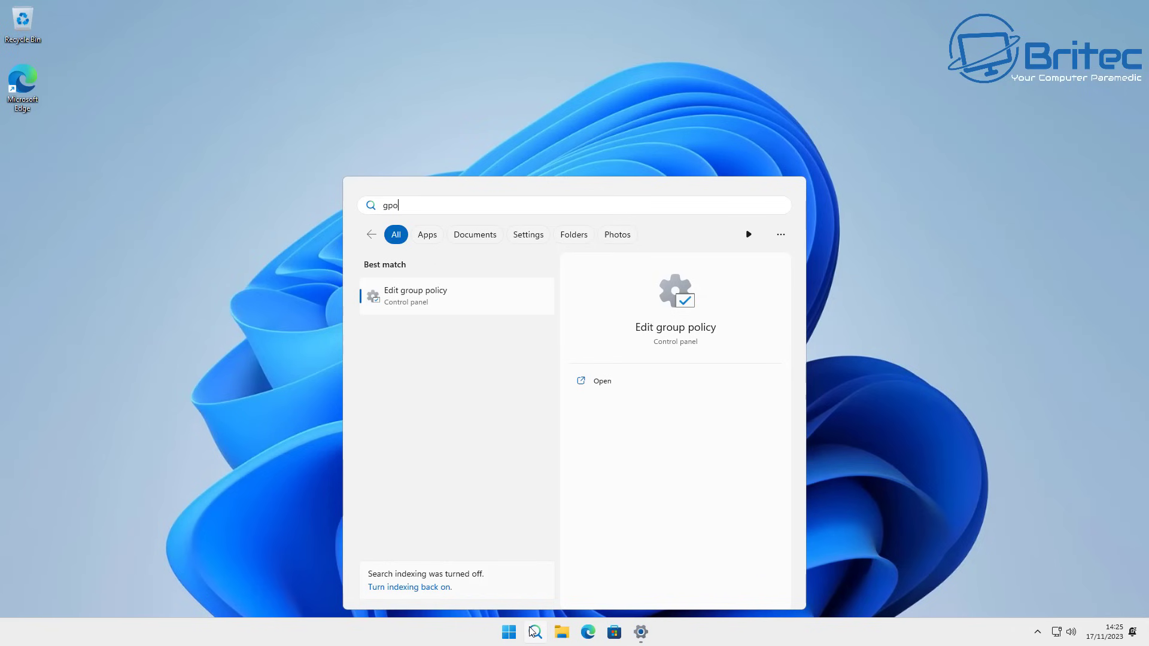
pyautogui.click(468, 299)
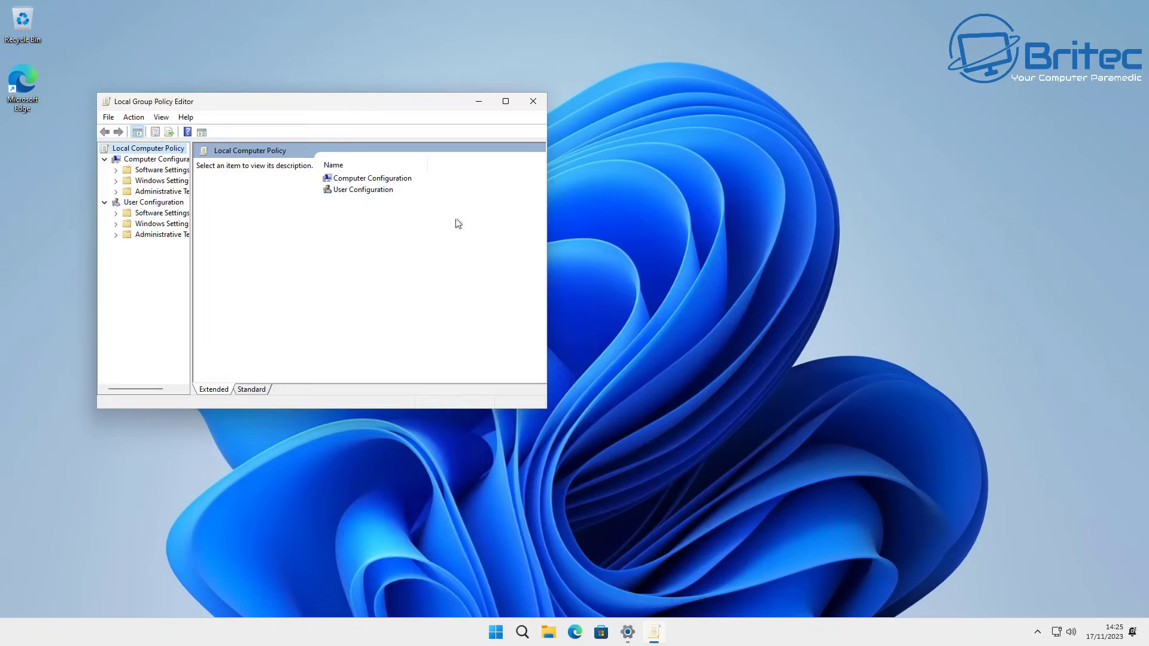
pyautogui.click(506, 101)
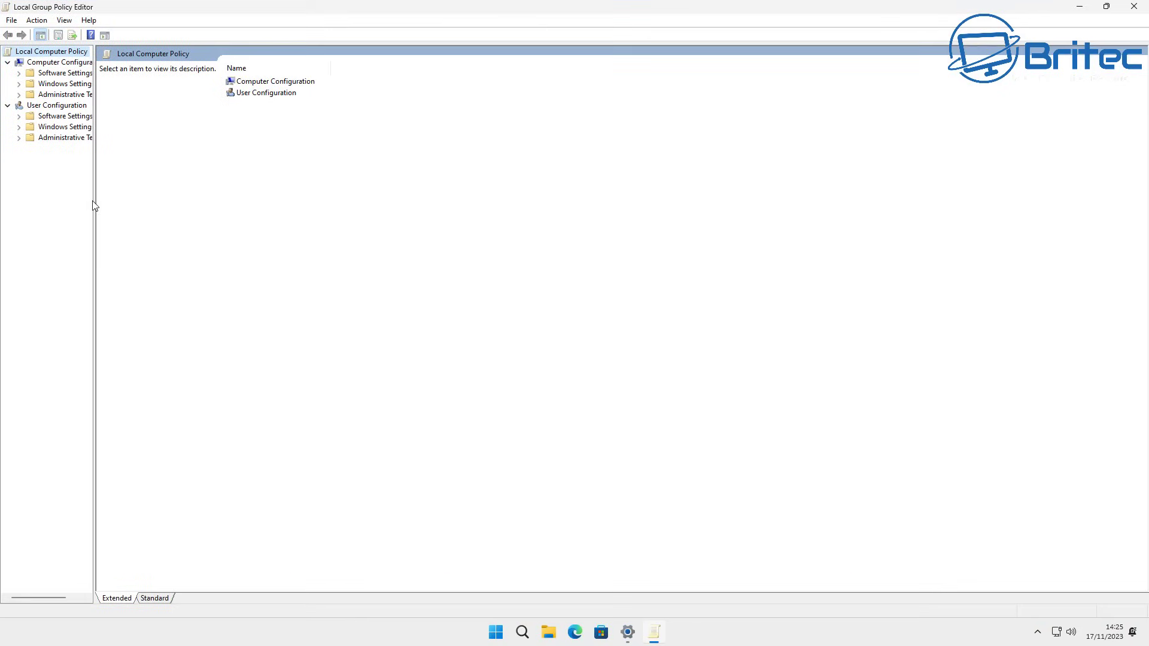
pyautogui.moveTo(94, 206); pyautogui.dragTo(216, 226)
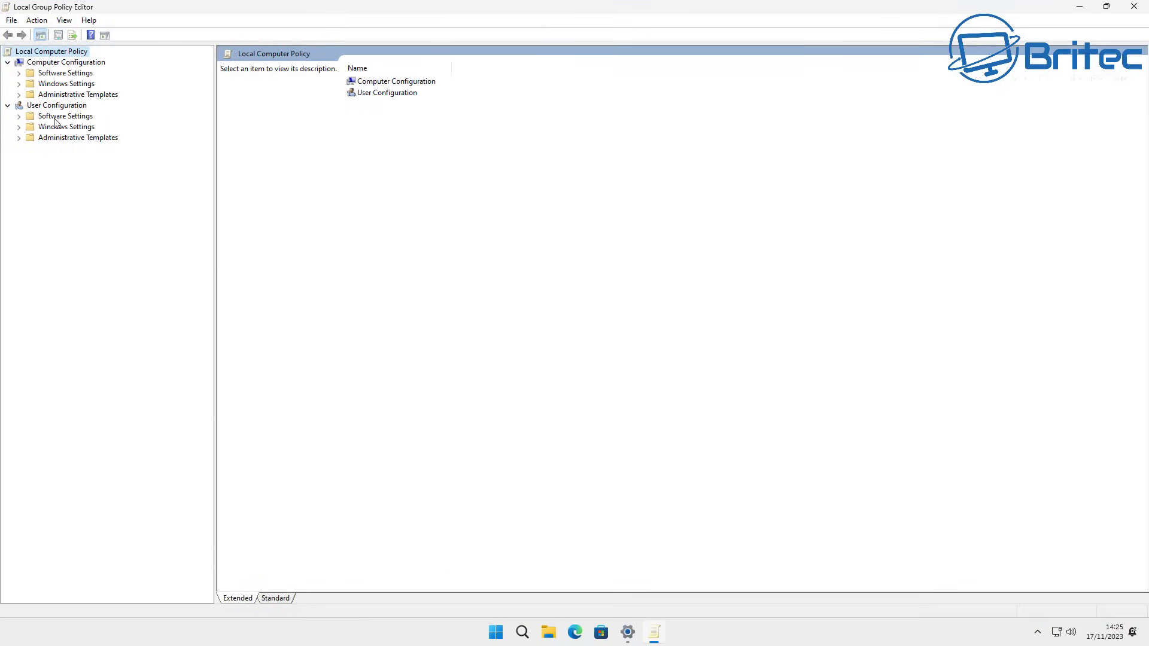
pyautogui.click(67, 64)
pyautogui.click(67, 96)
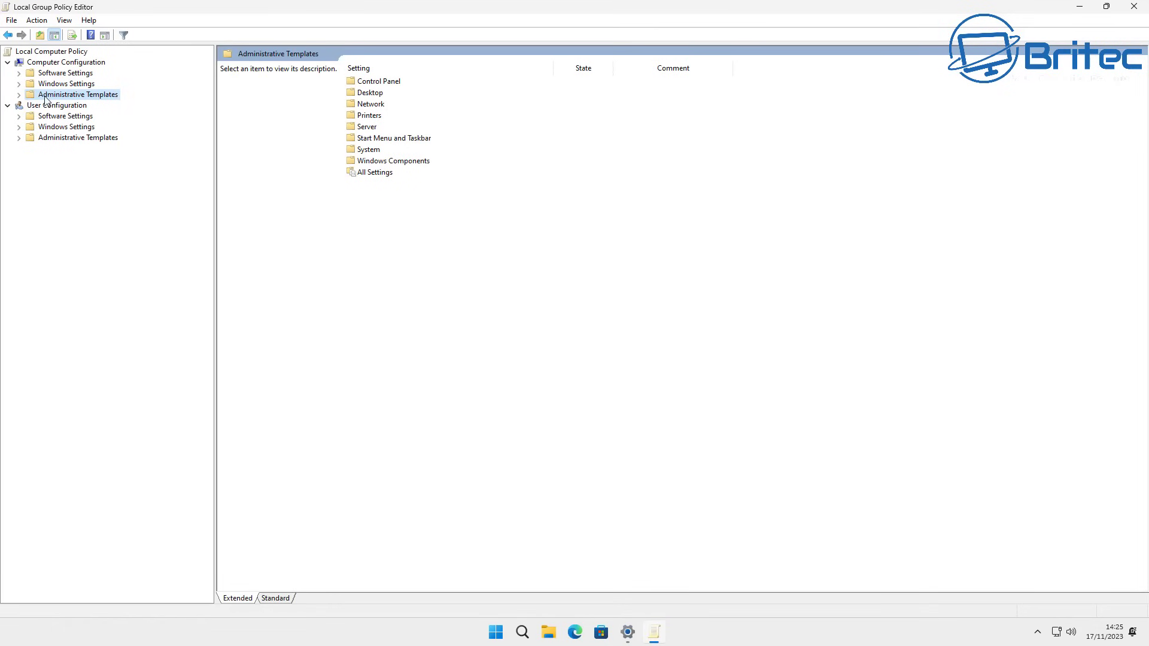
pyautogui.click(19, 95)
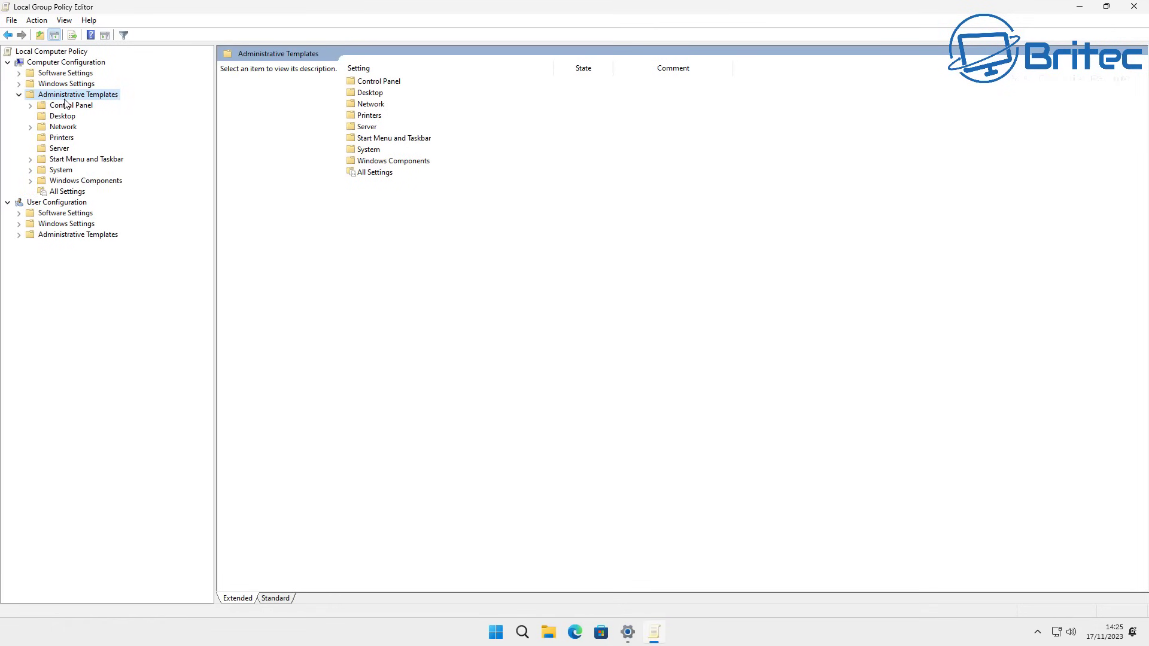
pyautogui.click(61, 171)
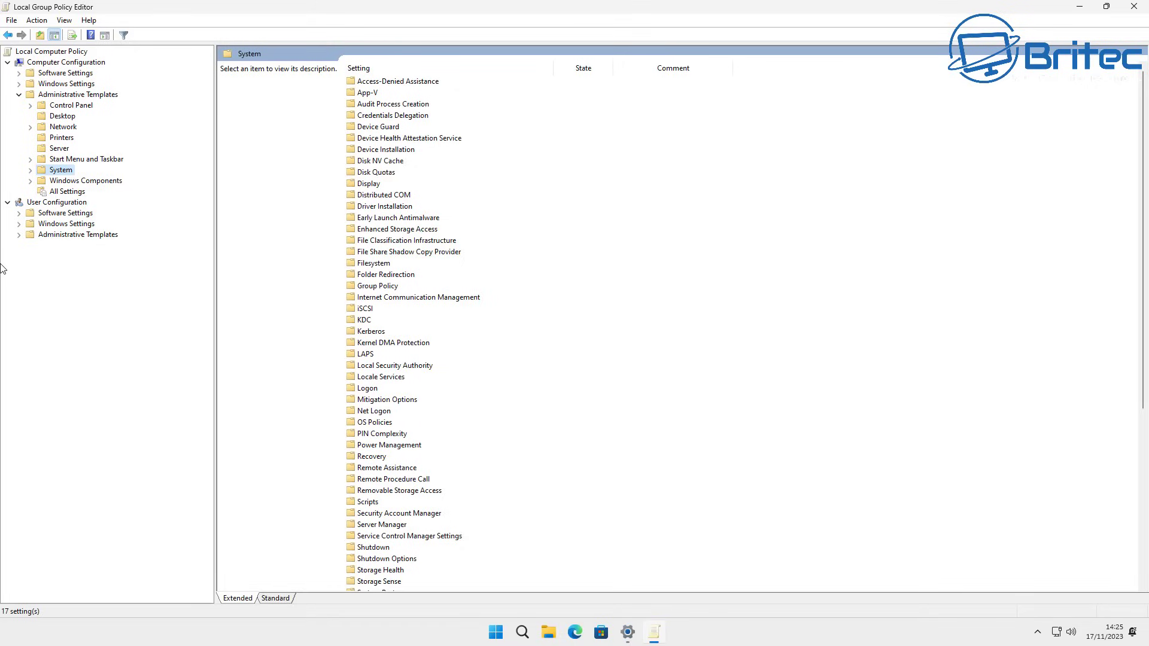
pyautogui.press('Left')
pyautogui.press('Left')
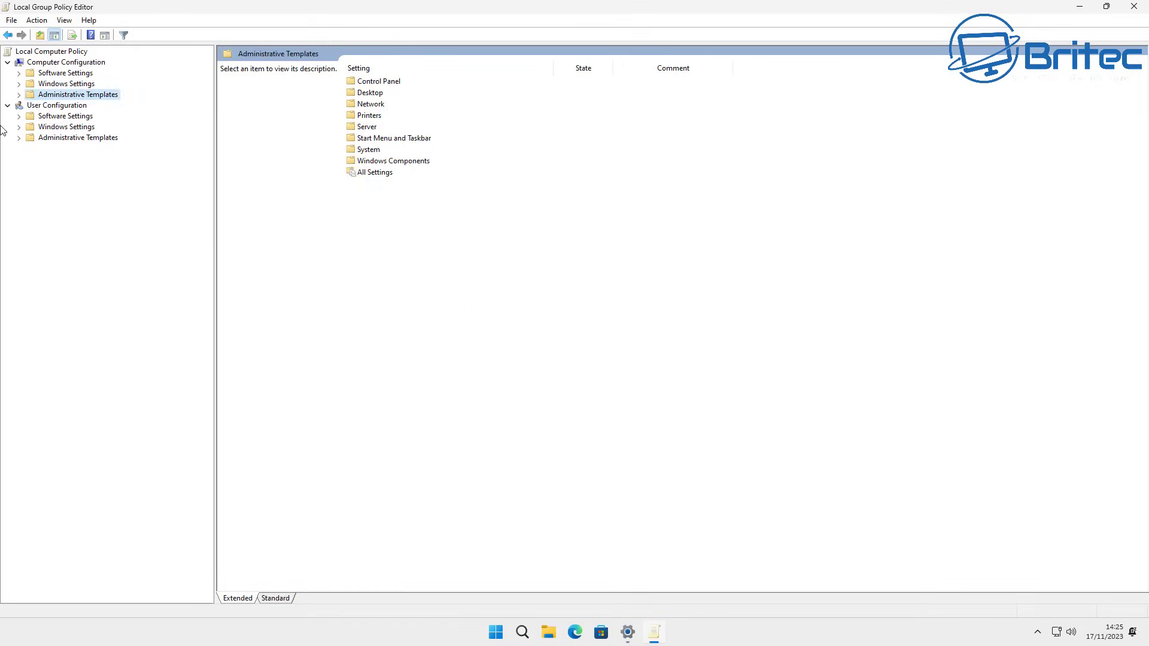
# Open the App Privacy policies in Windows Components under Computer Configuration's Administrative Templates
pyautogui.click(20, 95)
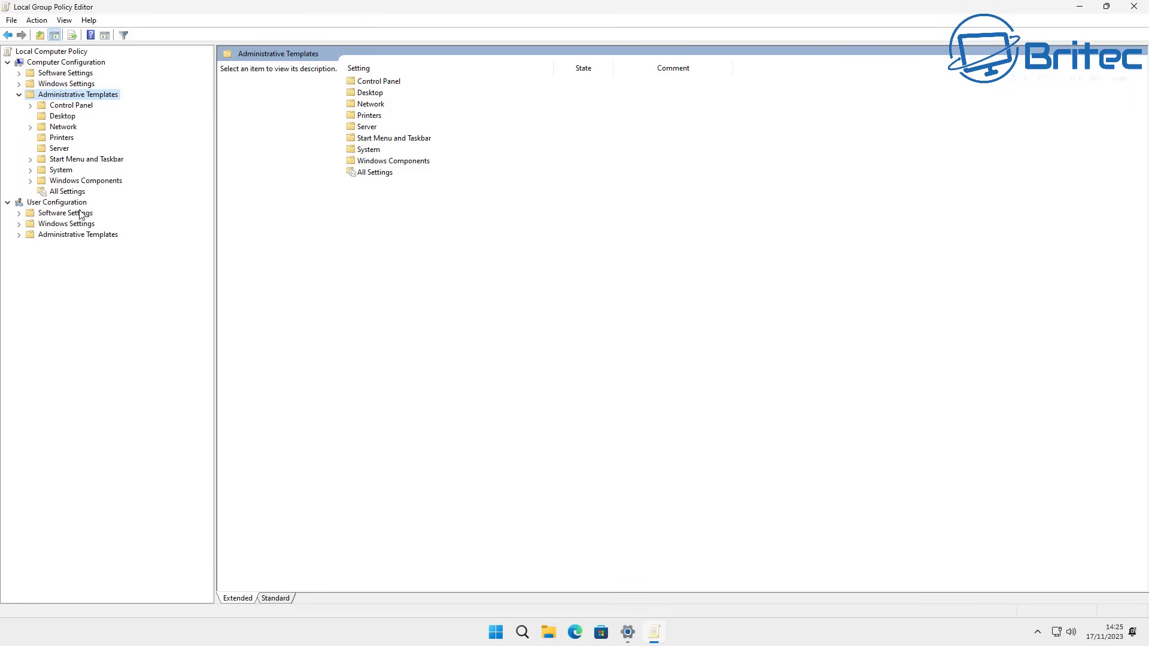
pyautogui.click(74, 181)
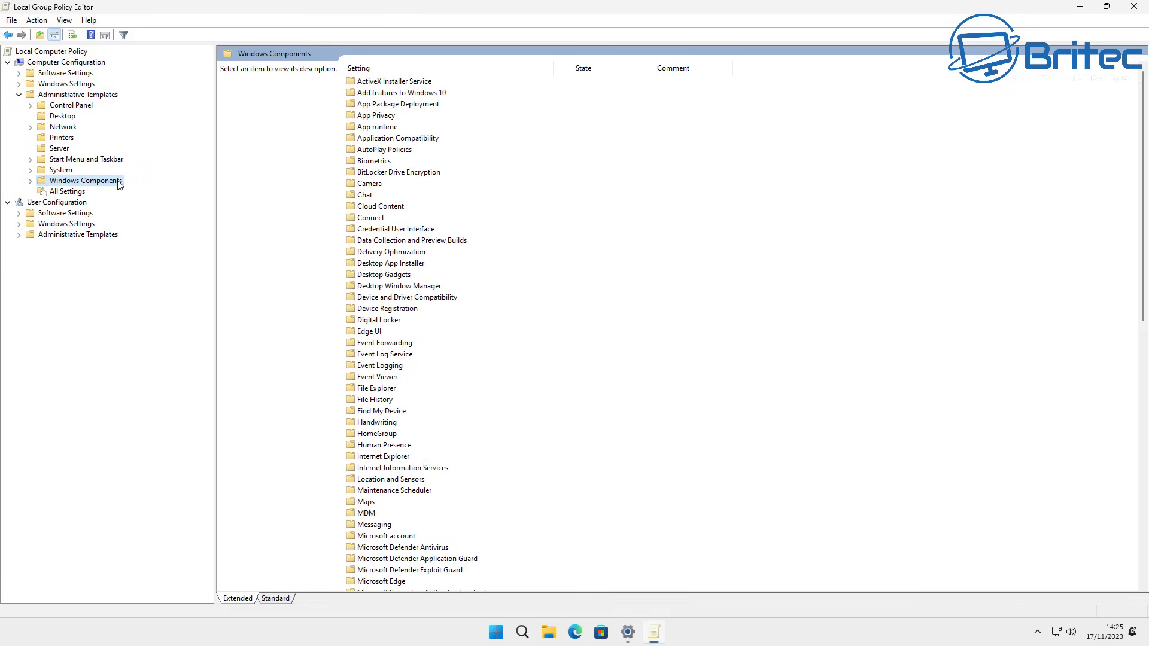
pyautogui.doubleClick(377, 115)
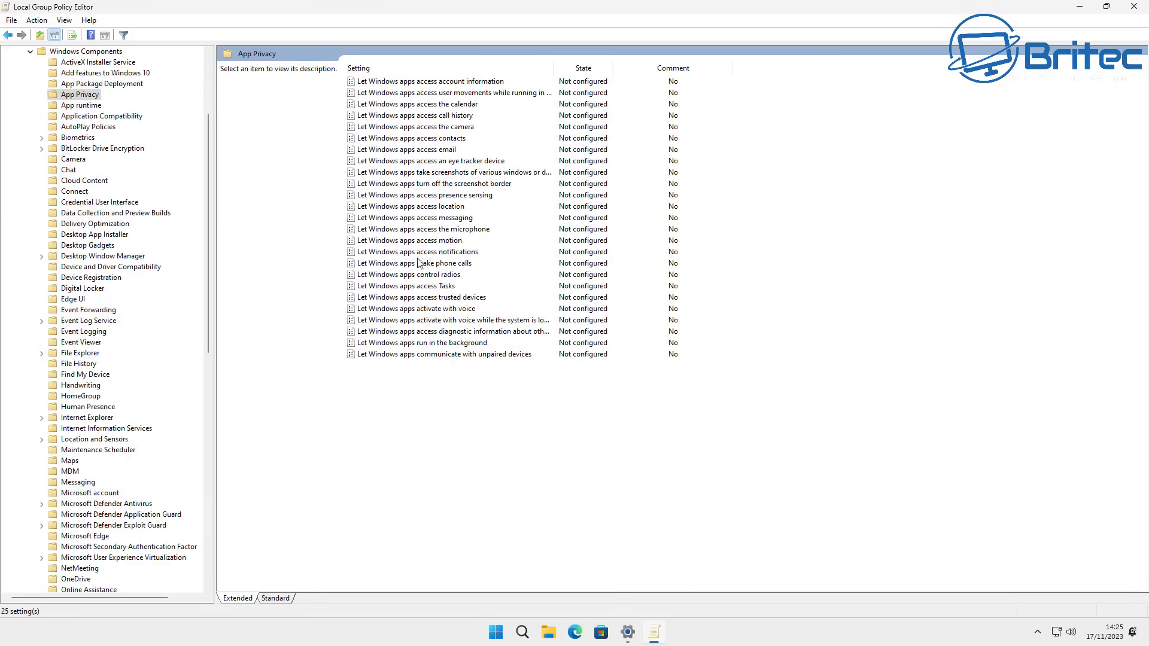
# Enable the policy "Let Windows apps access account information" with Force Deny as the default for all apps
pyautogui.click(466, 84)
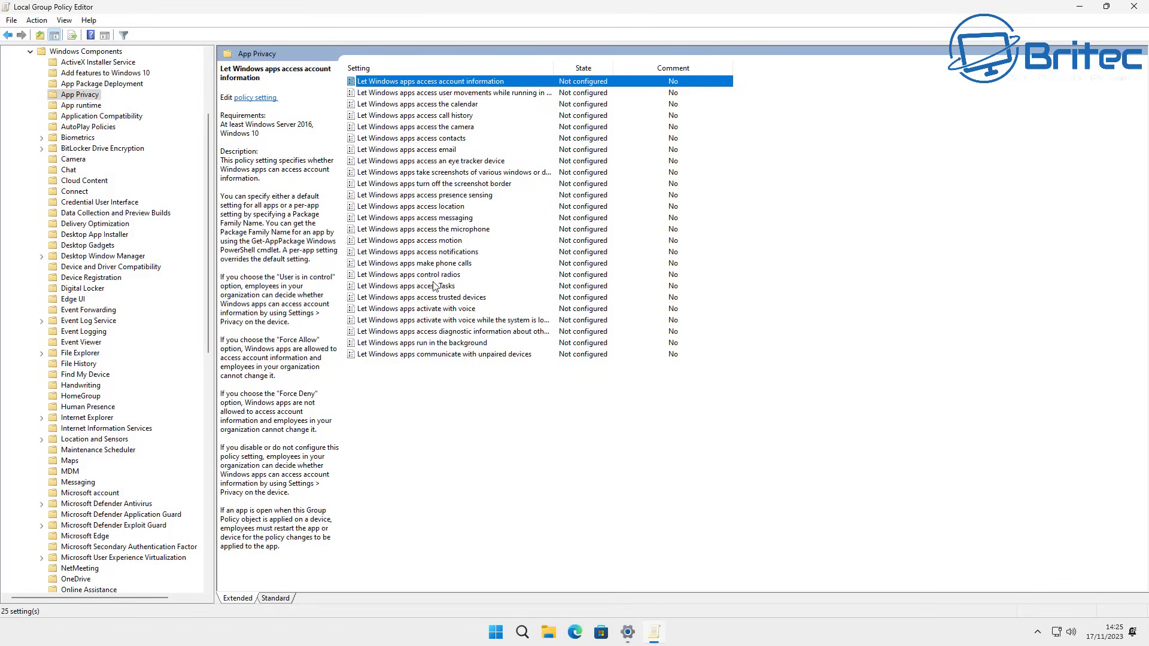
pyautogui.doubleClick(455, 84)
pyautogui.moveTo(361, 81); pyautogui.dragTo(673, 103)
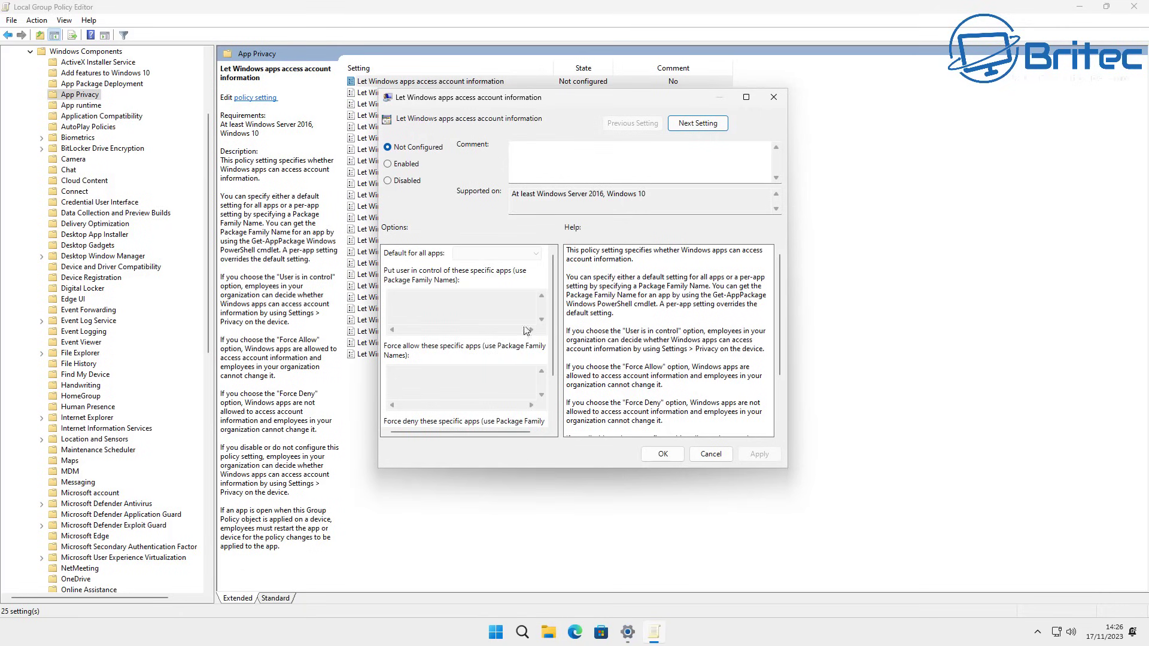
pyautogui.click(388, 164)
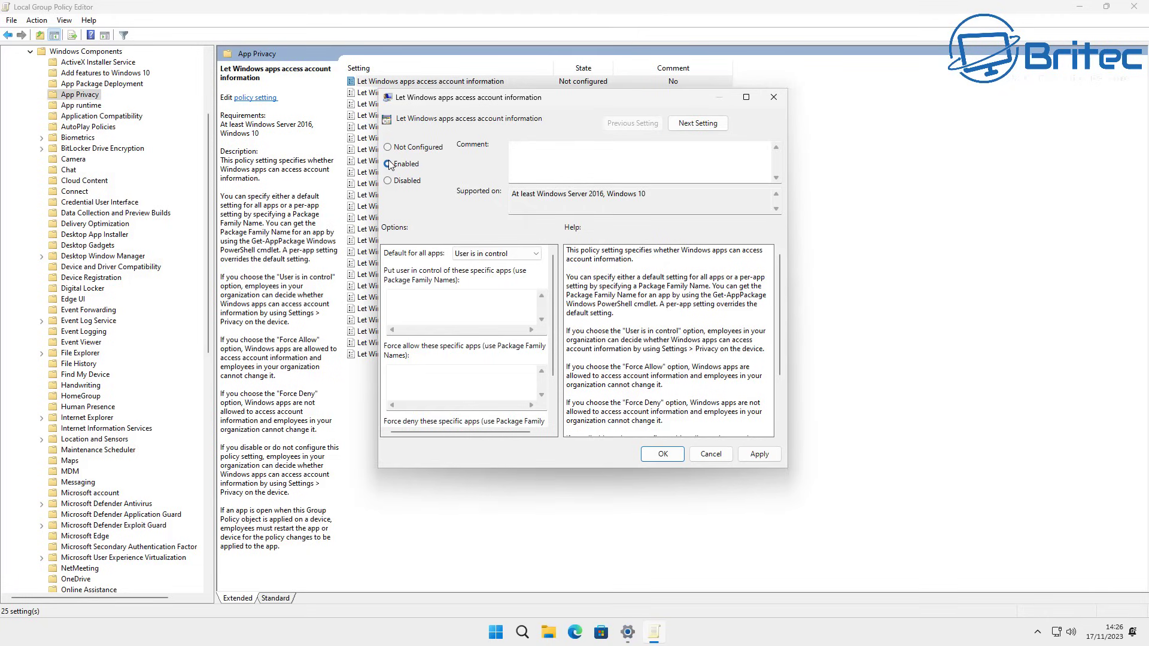
pyautogui.click(502, 256)
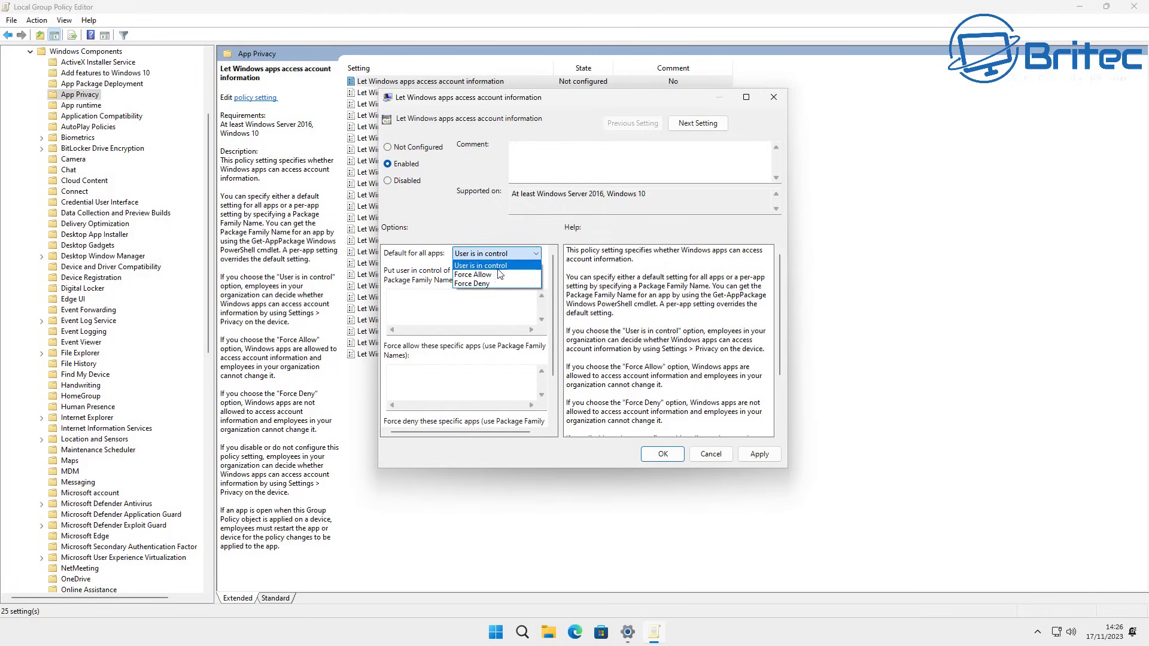
pyautogui.click(489, 284)
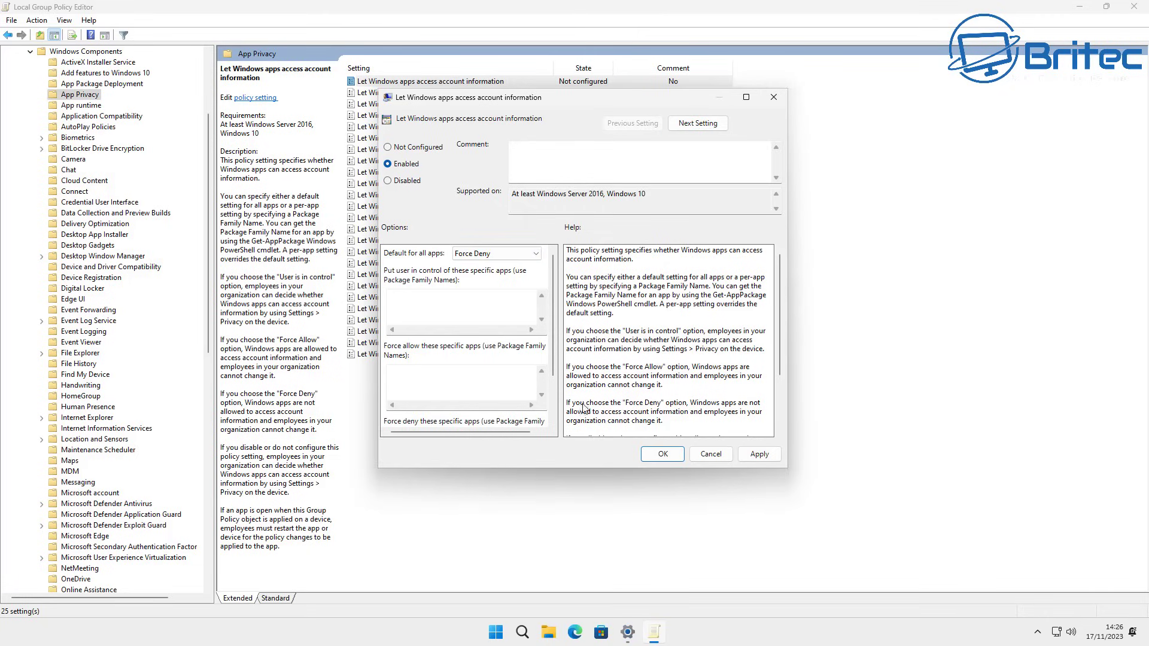
pyautogui.click(758, 455)
pyautogui.click(663, 454)
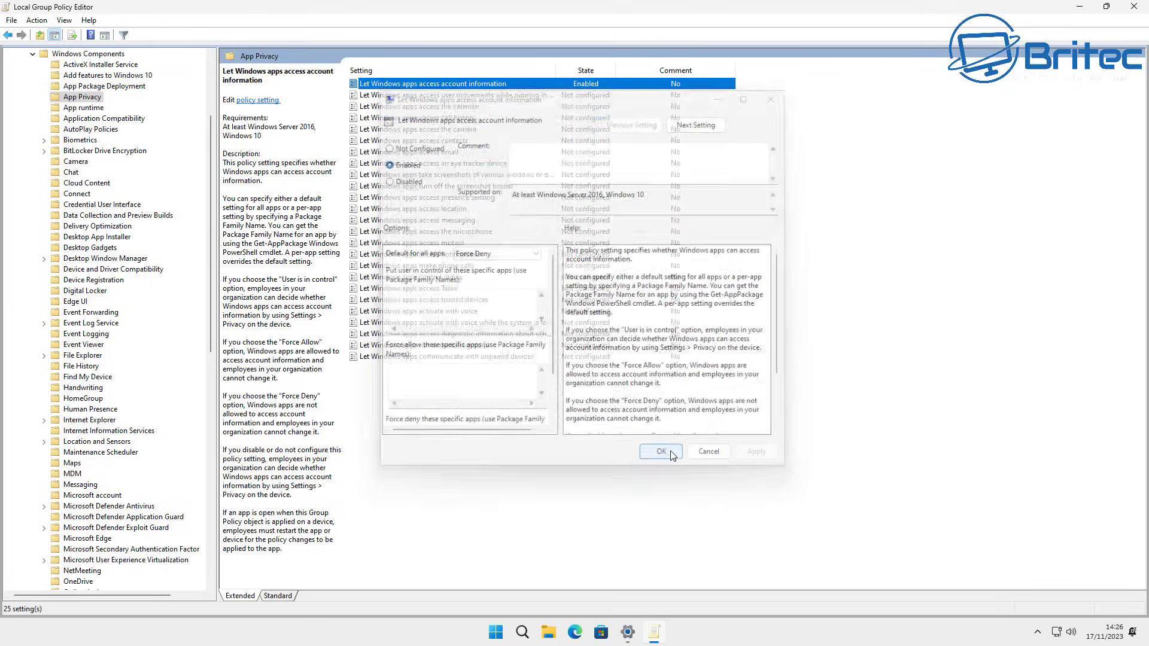
# Enable the policy "Let Windows apps access user movements while running in the background" with Force Deny as the default for all apps
pyautogui.doubleClick(419, 96)
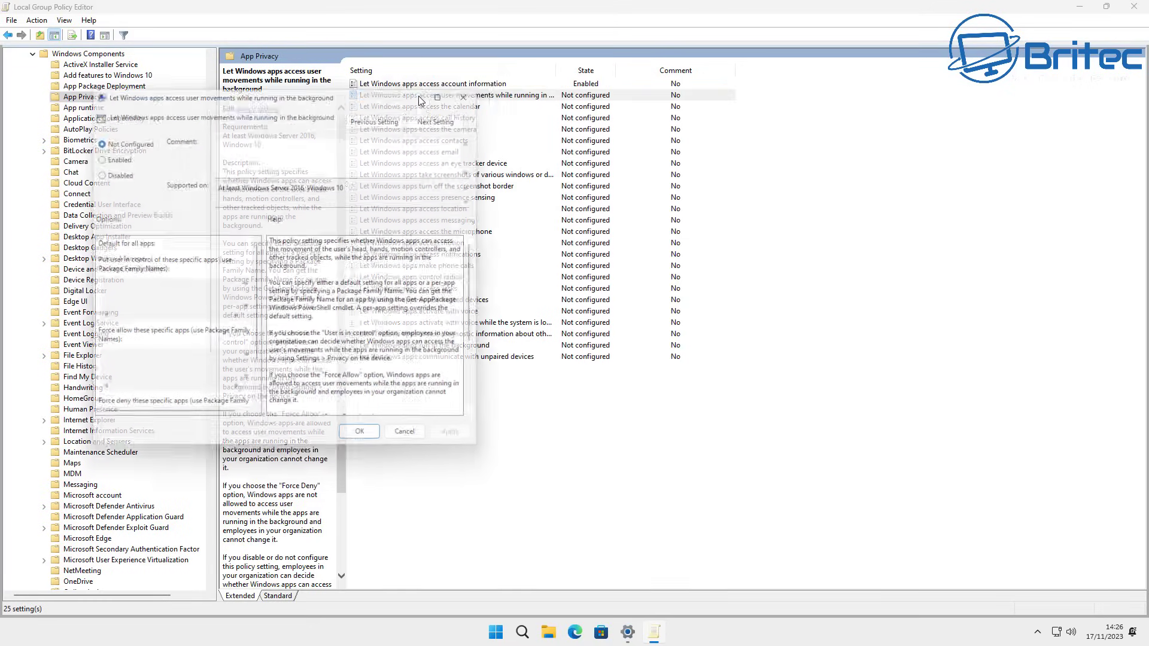
pyautogui.moveTo(389, 72); pyautogui.dragTo(710, 125)
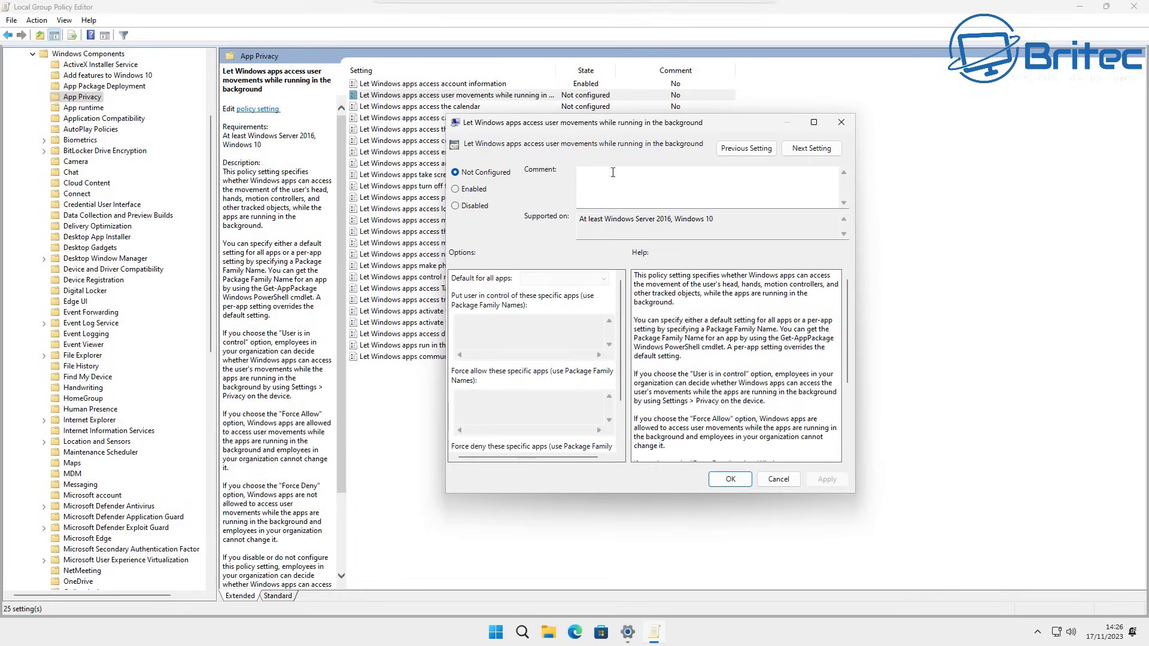
pyautogui.click(470, 190)
pyautogui.click(546, 280)
pyautogui.click(549, 315)
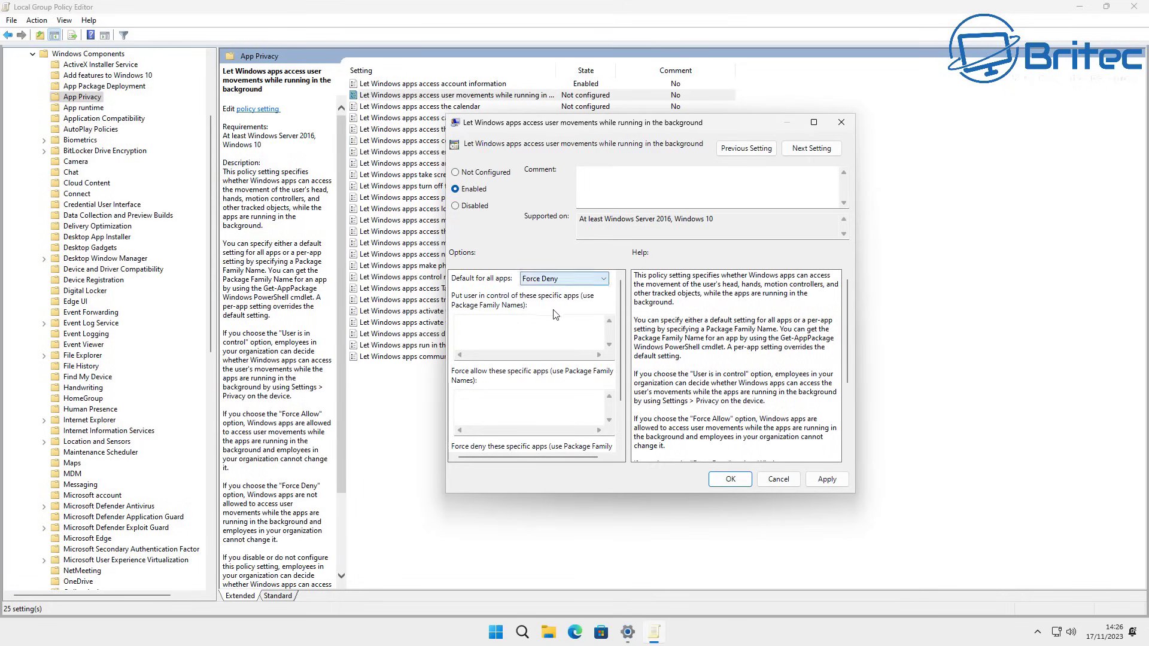
pyautogui.click(827, 479)
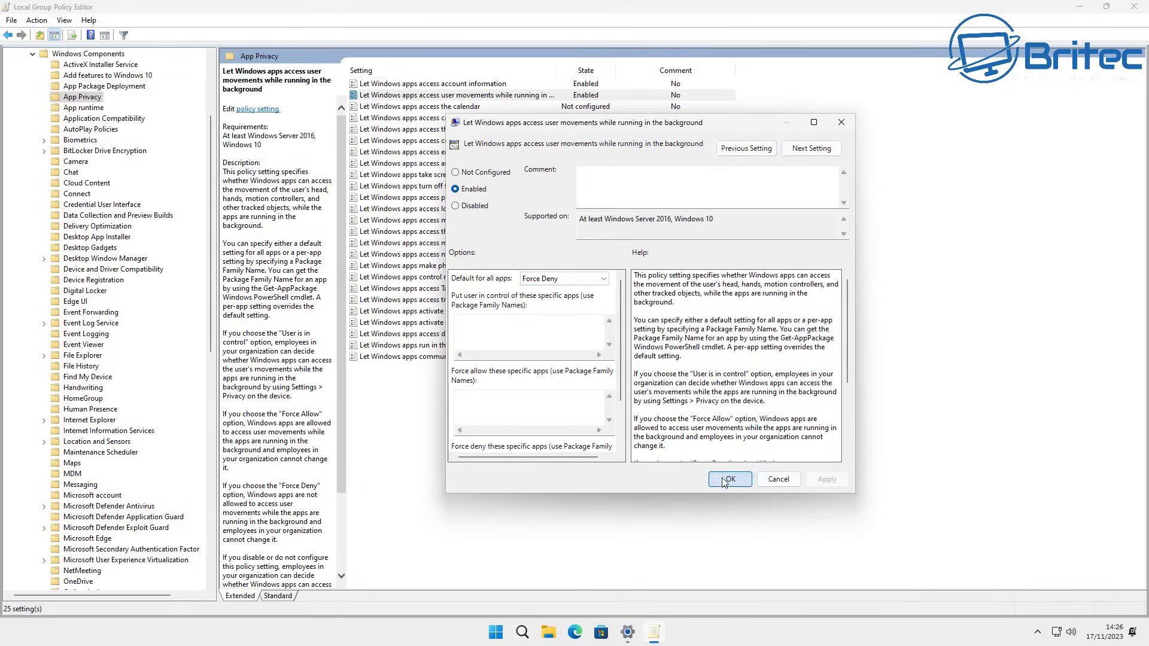
pyautogui.click(727, 478)
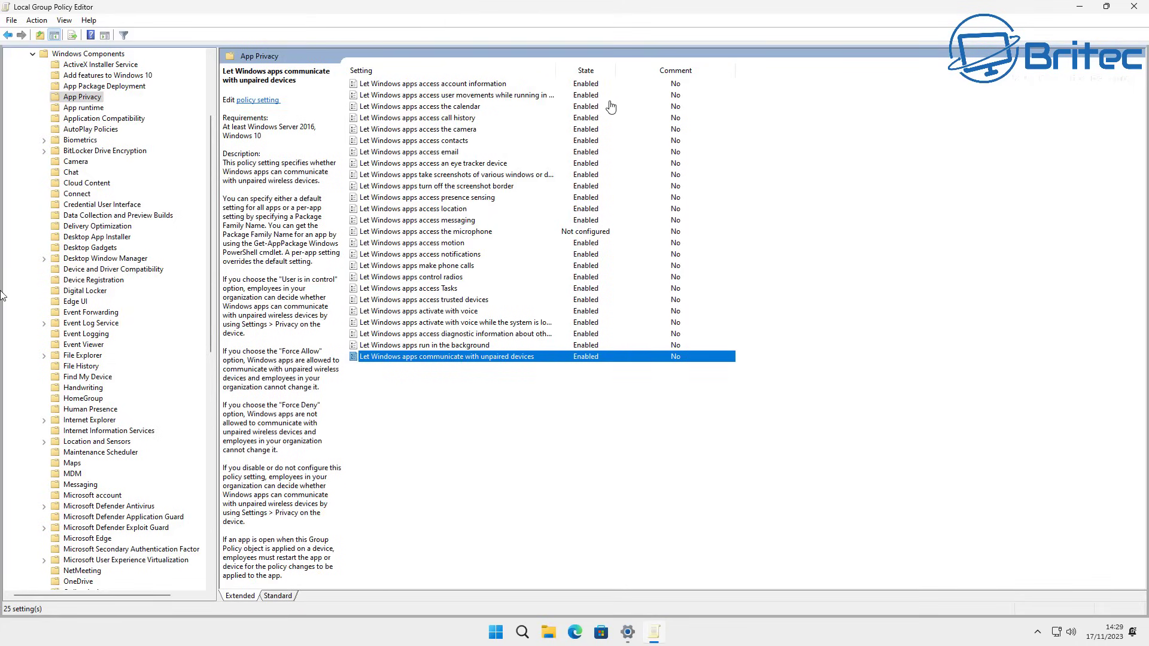
# Review the microphone access policy's description, and check the Contacts app permission in Windows Settings
pyautogui.click(435, 232)
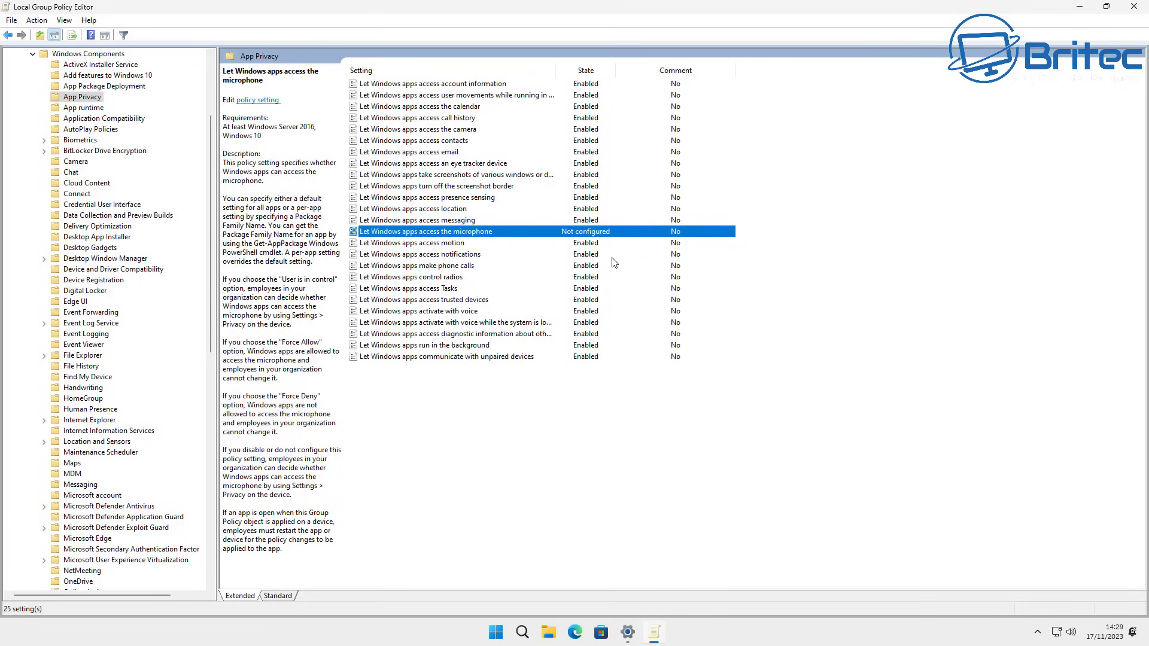
pyautogui.click(1081, 12)
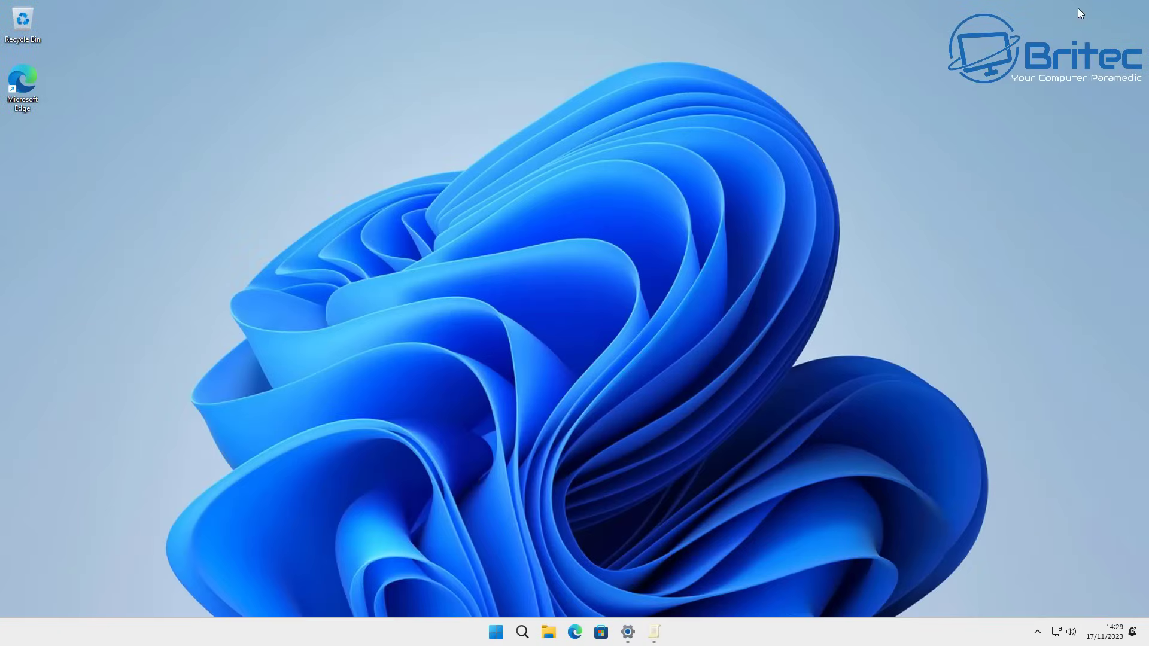
pyautogui.click(495, 633)
pyautogui.click(604, 279)
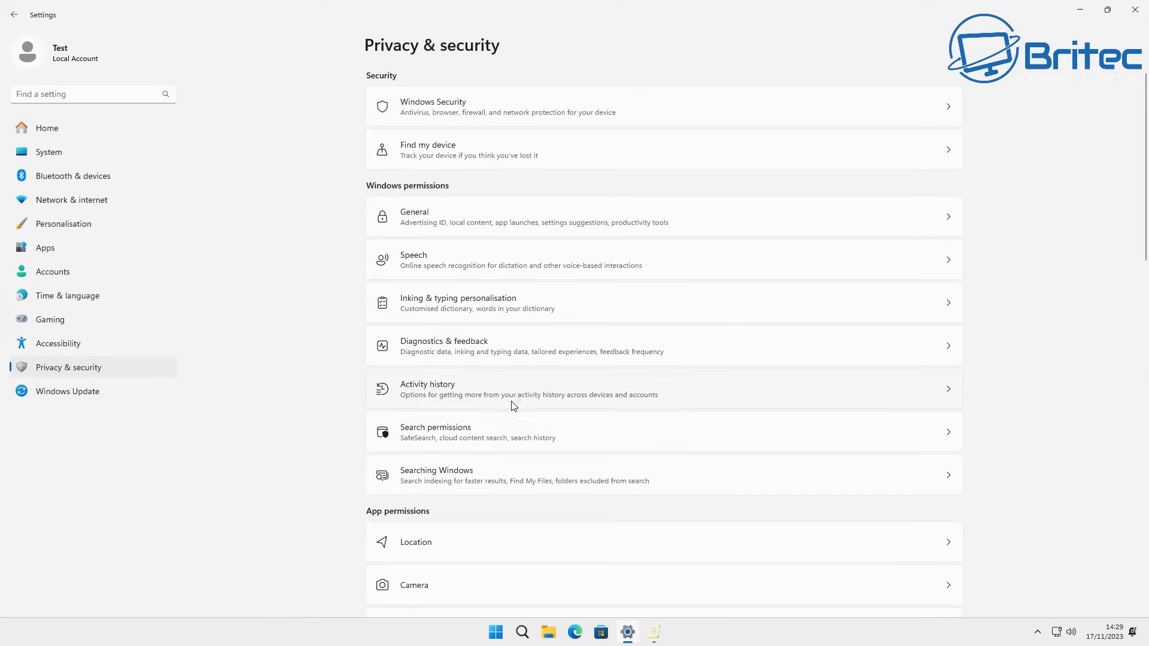
pyautogui.scroll(-5, 512, 408)
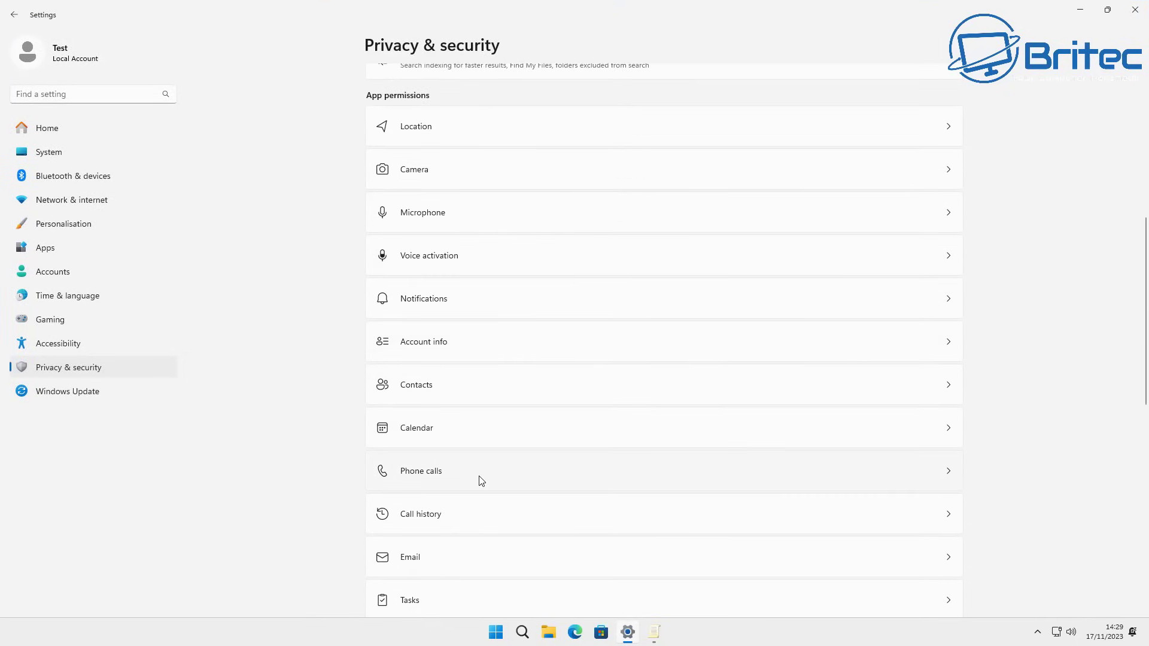
pyautogui.click(490, 386)
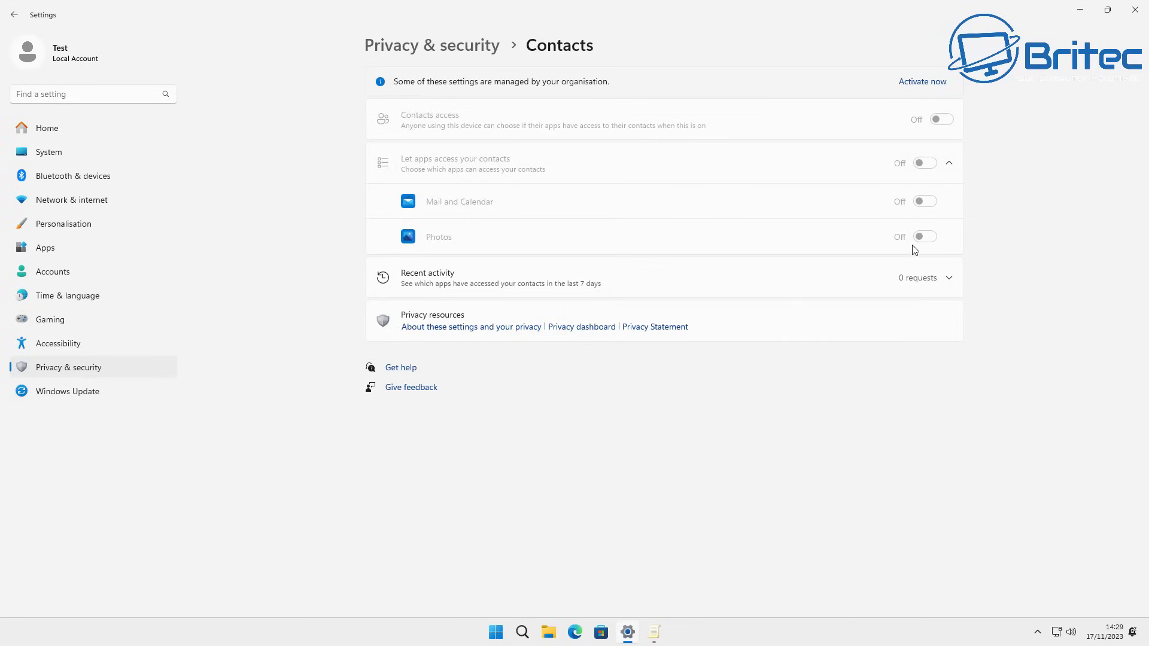
pyautogui.click(1135, 10)
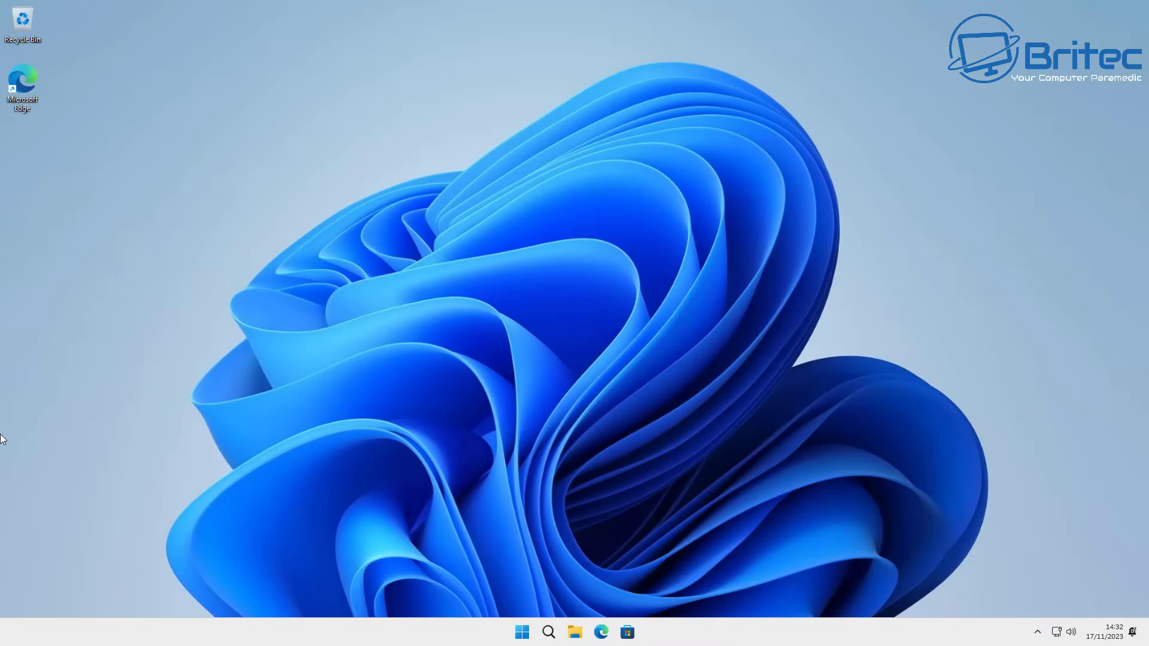
# Uninstall Camo Studio and WhatsApp from the Start menu's pinned apps
pyautogui.press('super')
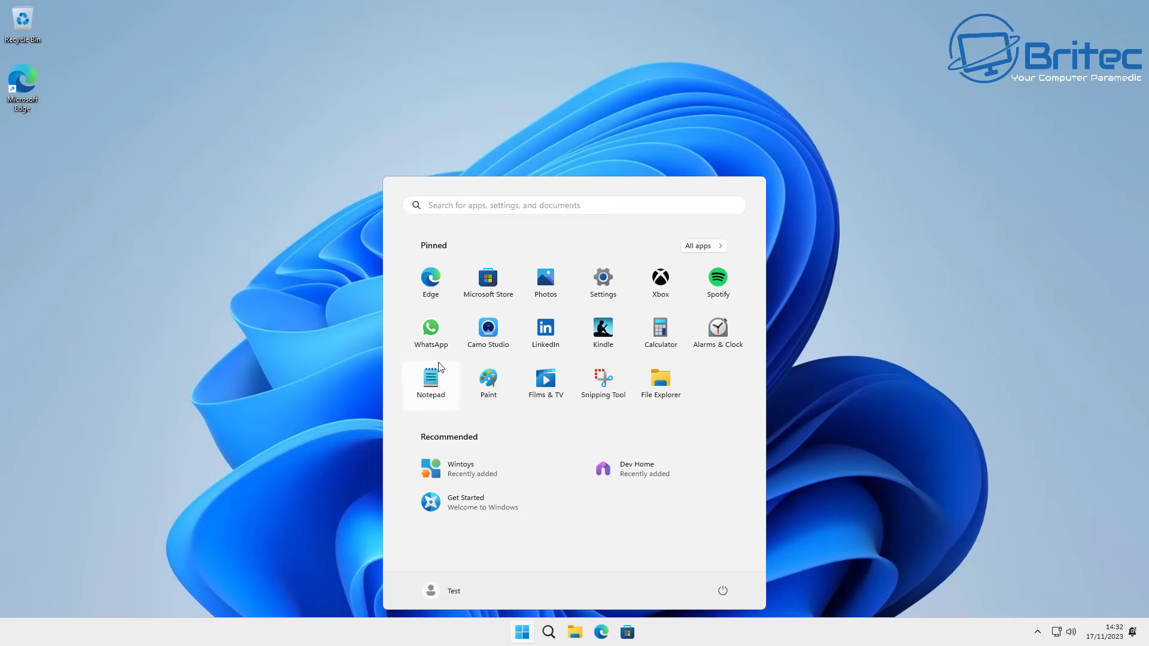
pyautogui.click(500, 339)
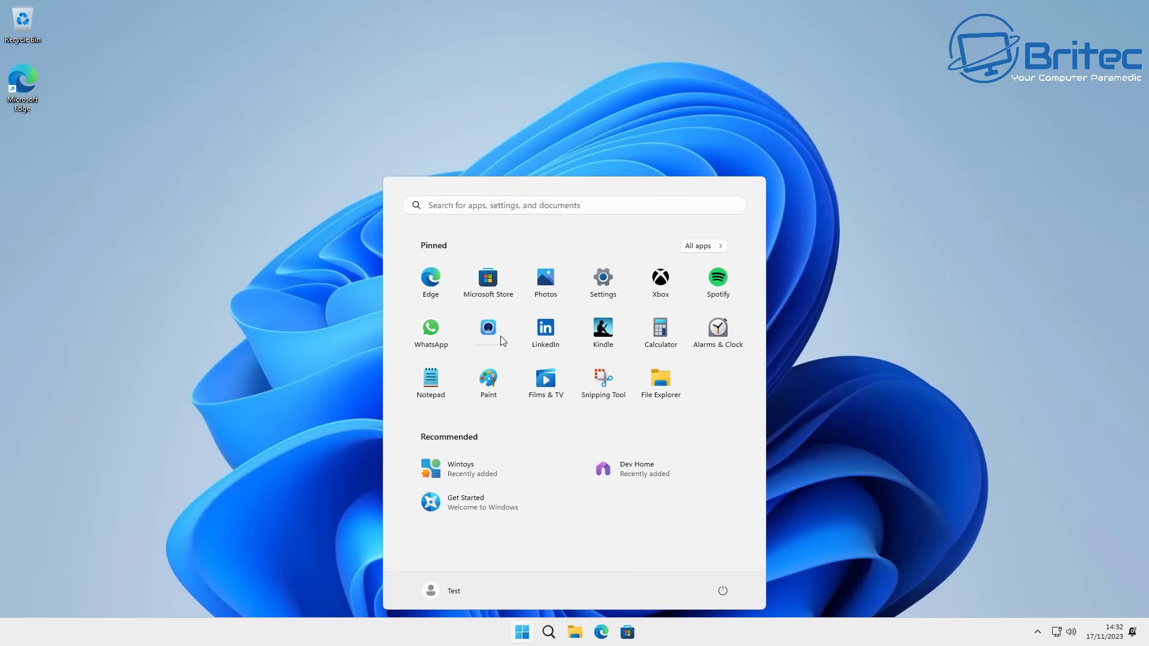
pyautogui.rightClick(490, 338)
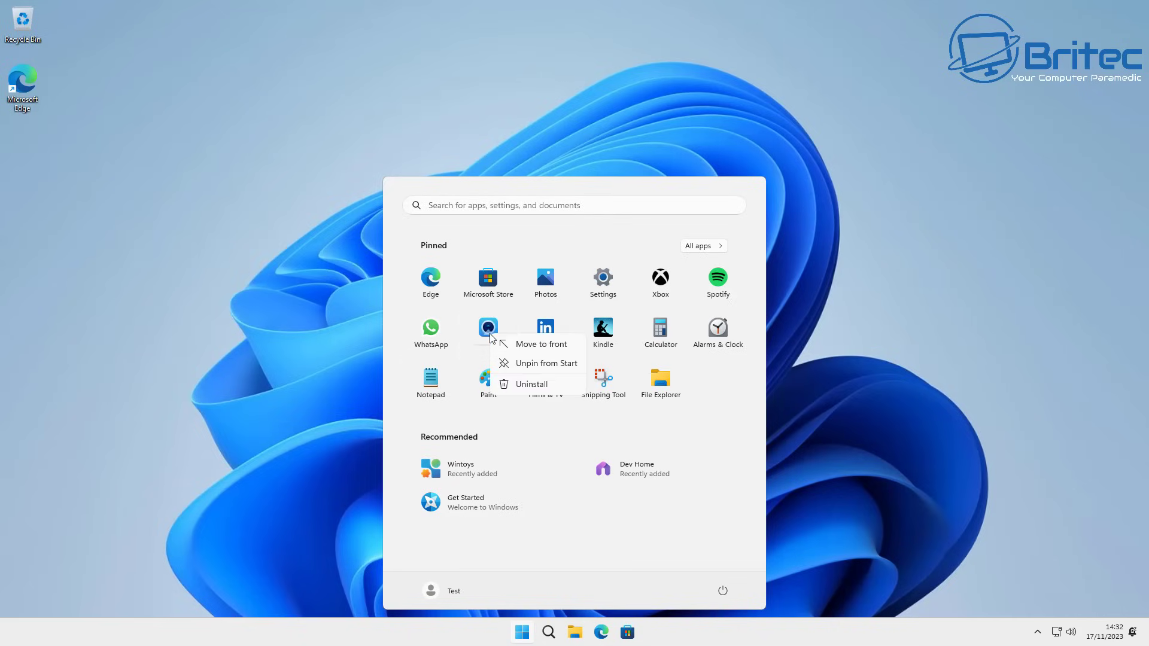
pyautogui.click(528, 389)
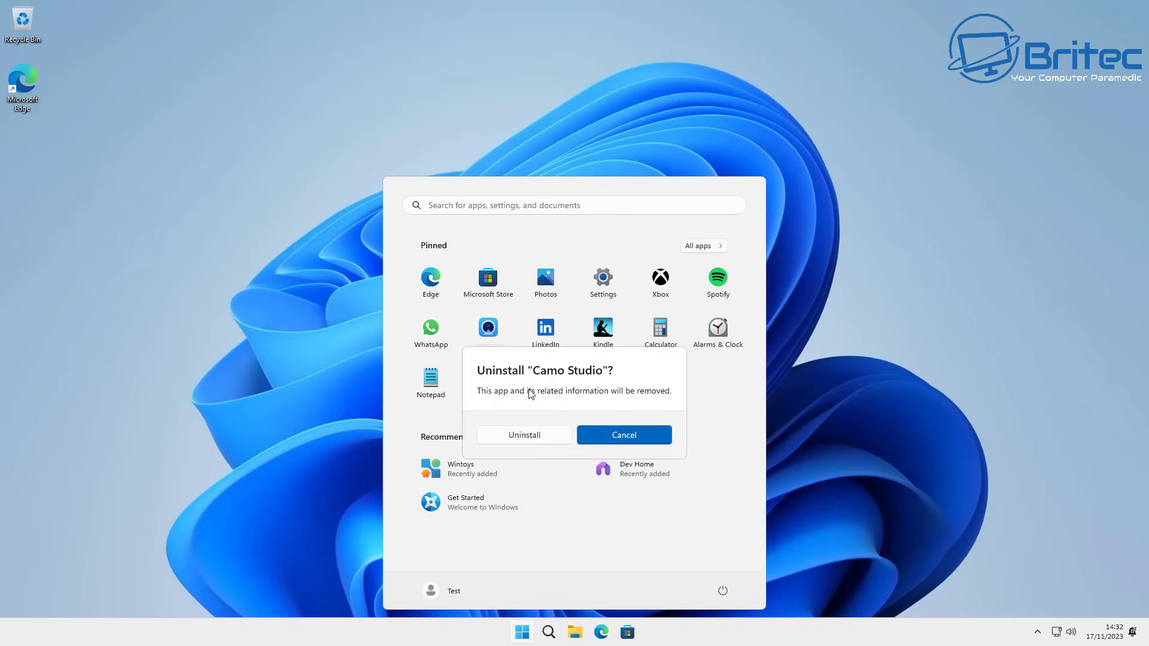
pyautogui.click(525, 436)
pyautogui.rightClick(432, 332)
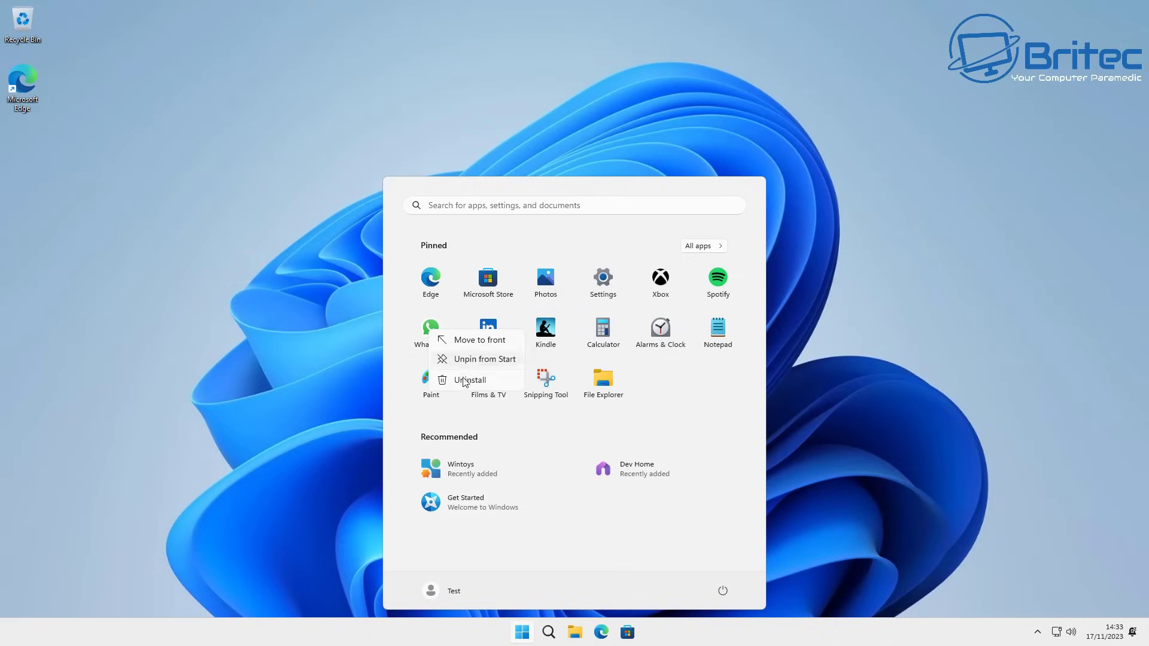
pyautogui.click(472, 387)
pyautogui.click(536, 437)
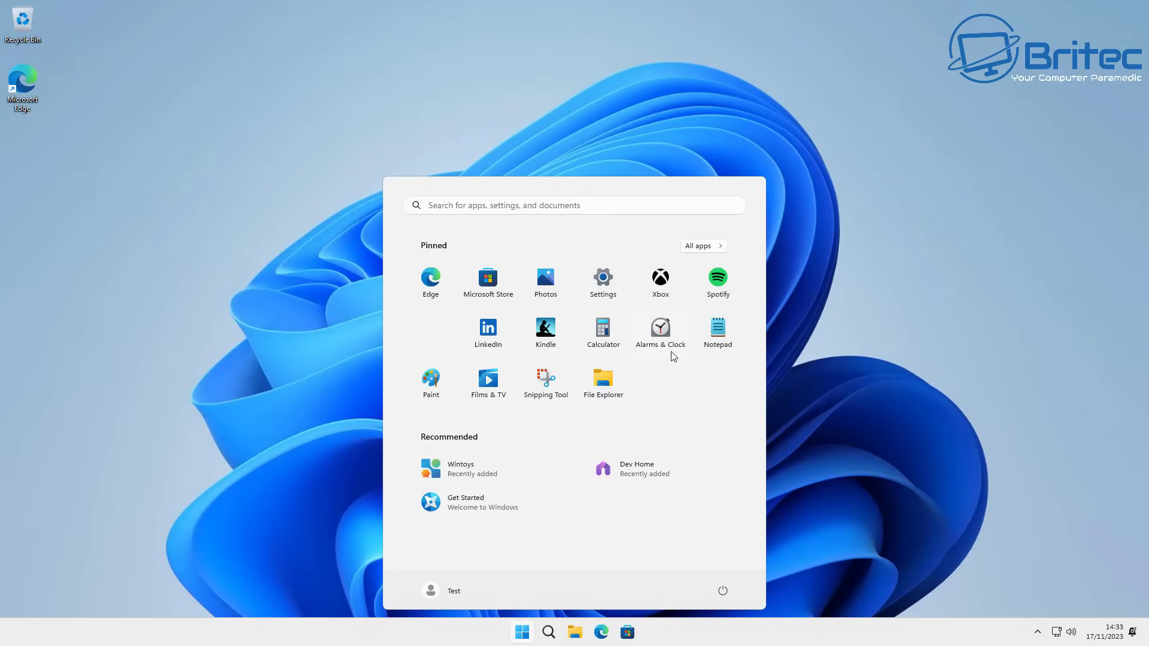
# Uninstall Xbox and Spotify from the Start menu's pinned apps
pyautogui.rightClick(660, 282)
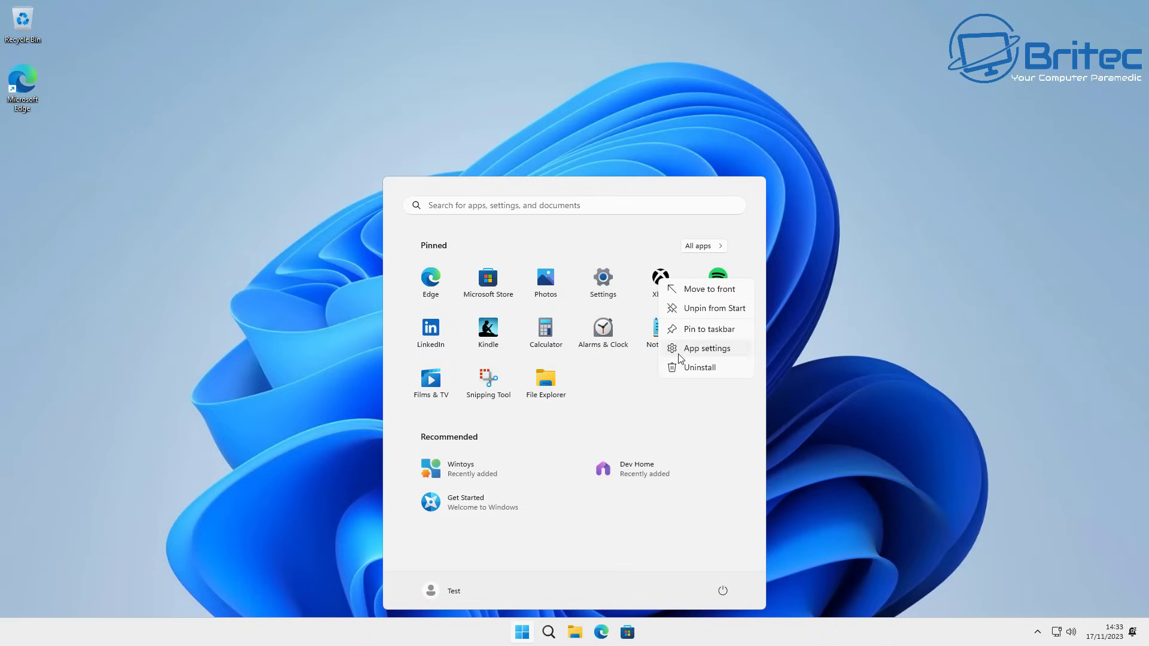
pyautogui.click(681, 371)
pyautogui.click(508, 438)
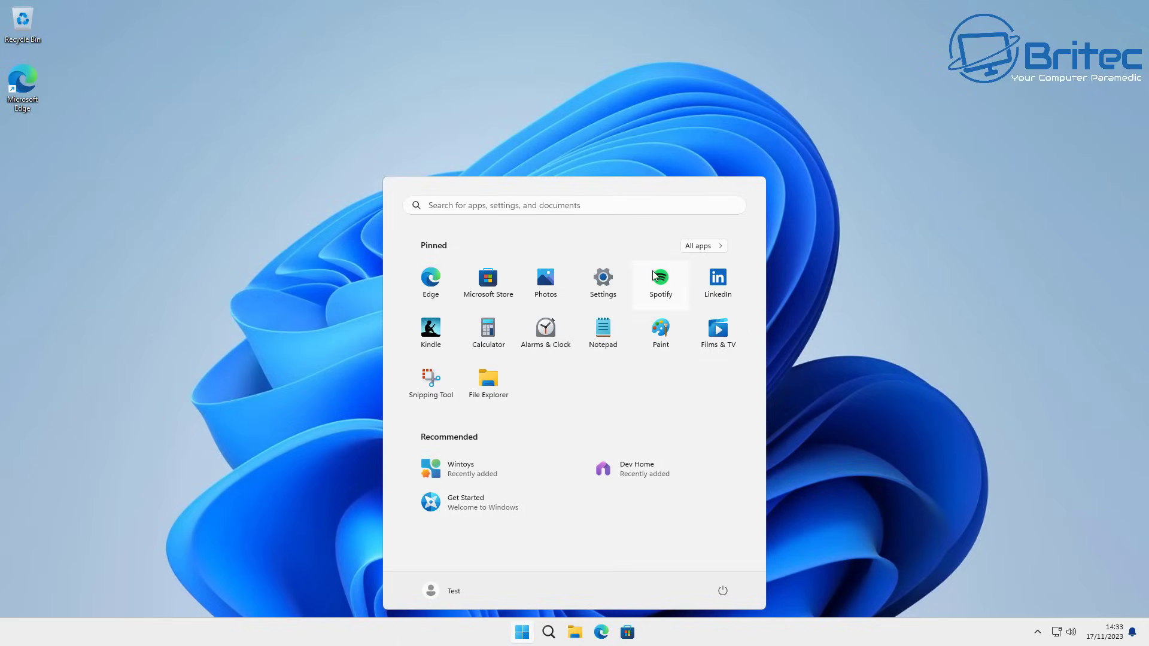
pyautogui.rightClick(660, 290)
pyautogui.click(694, 330)
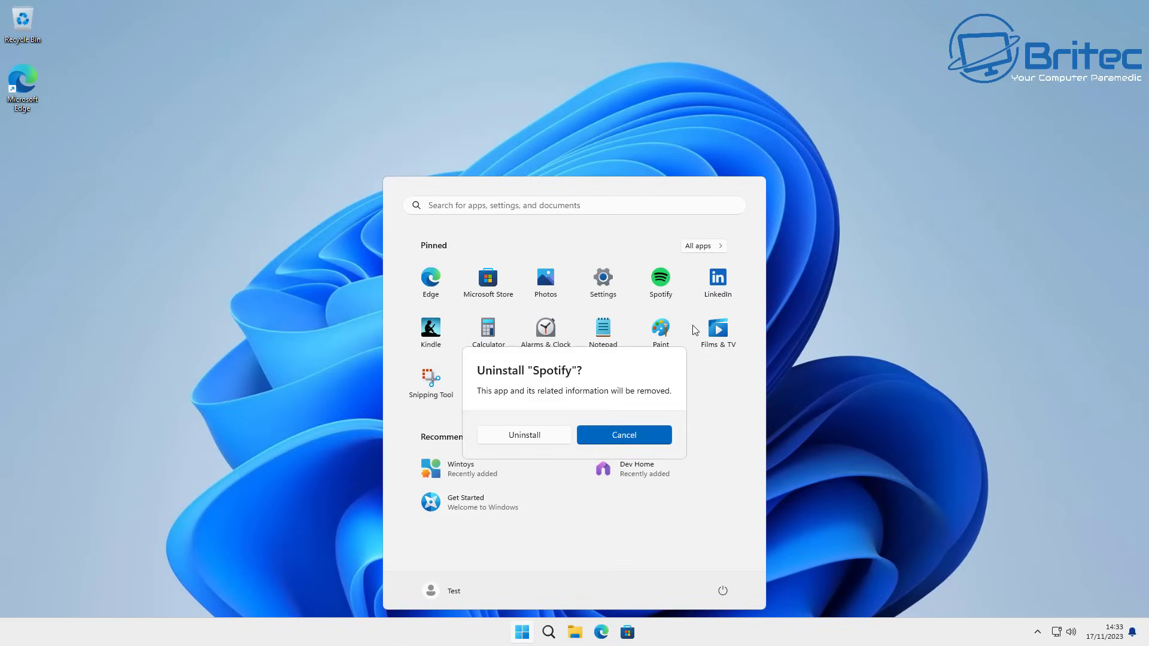
pyautogui.click(525, 436)
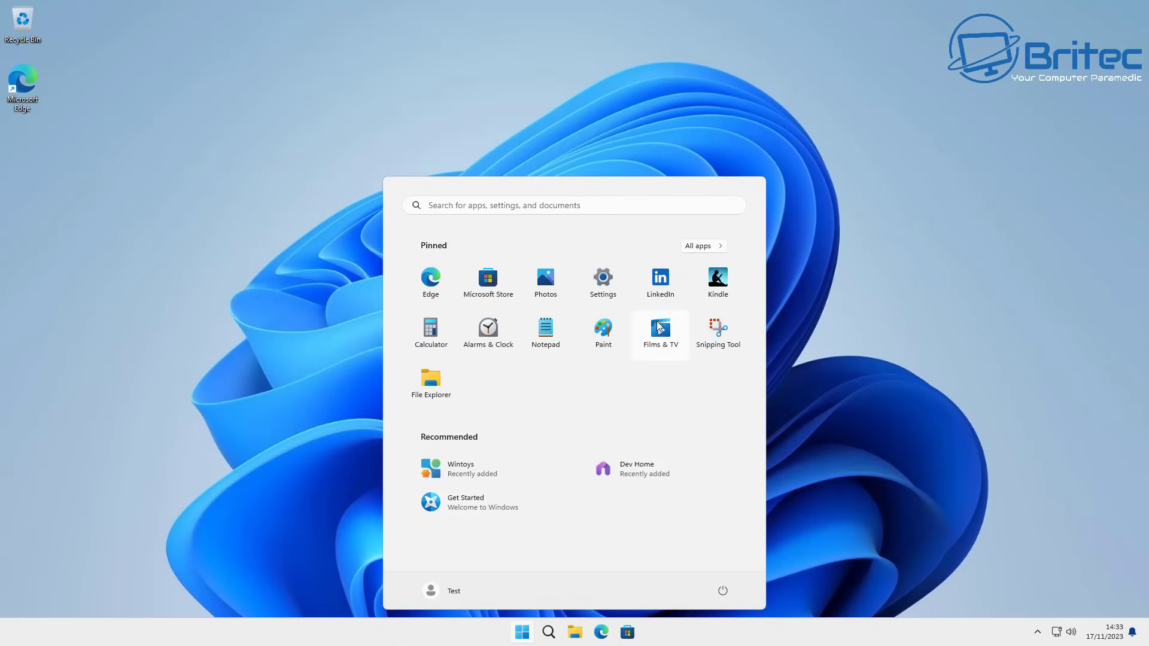
# Uninstall LinkedIn and remove Kindle from the Start menu's pinned apps
pyautogui.rightClick(660, 280)
pyautogui.click(694, 330)
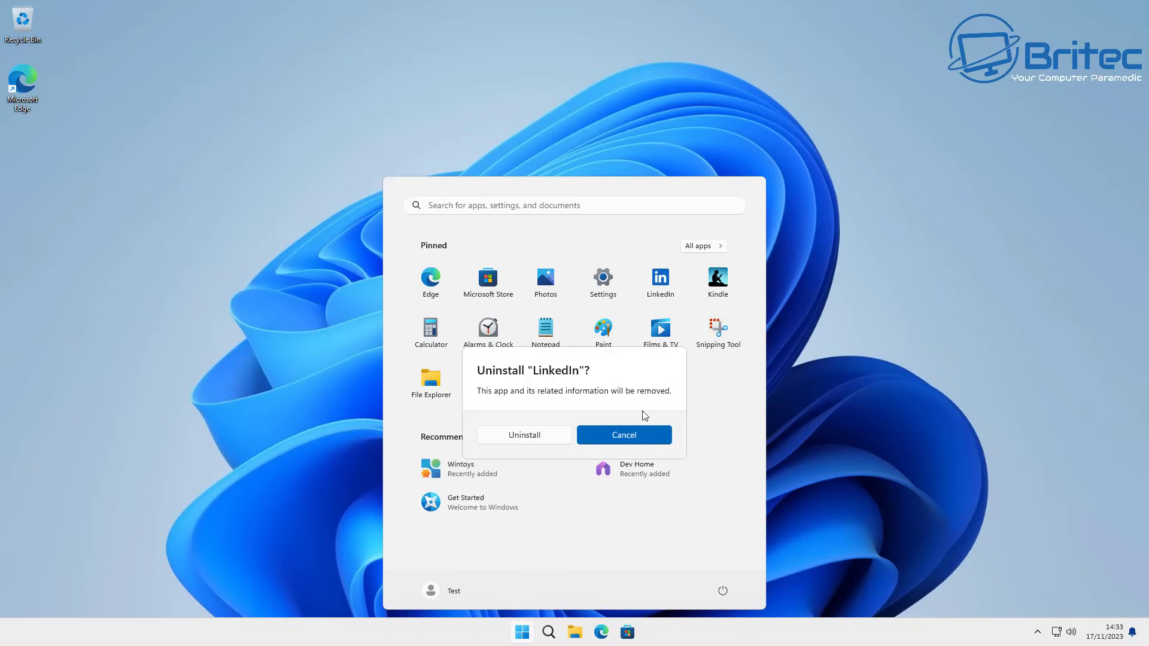
pyautogui.click(541, 438)
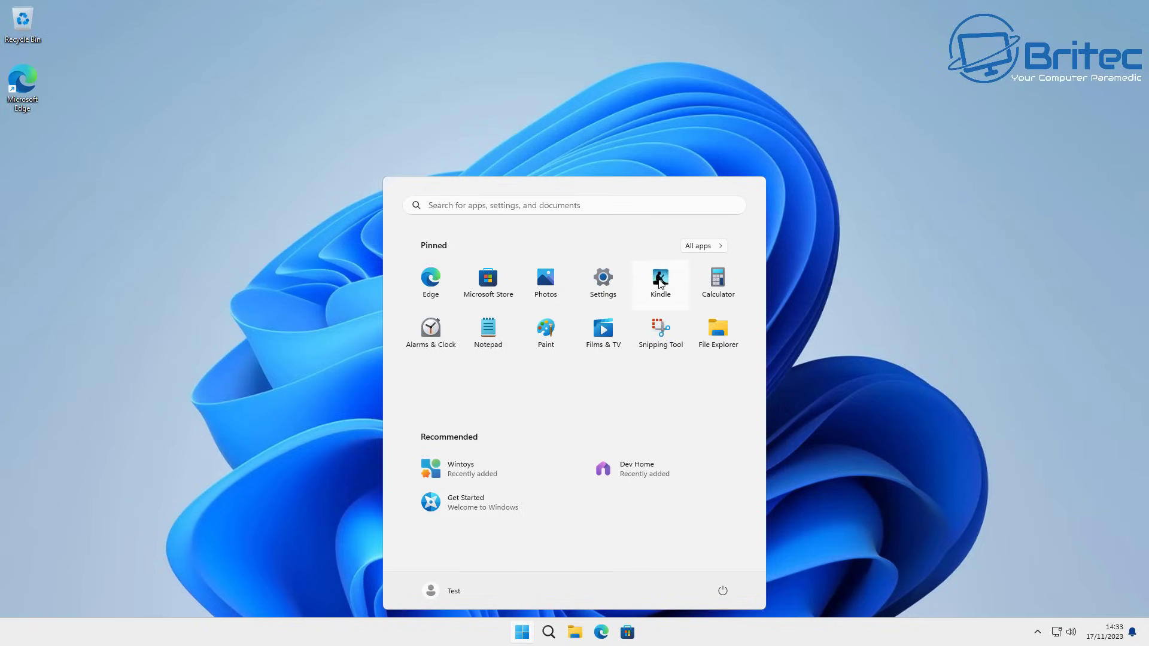
pyautogui.rightClick(660, 282)
pyautogui.click(694, 308)
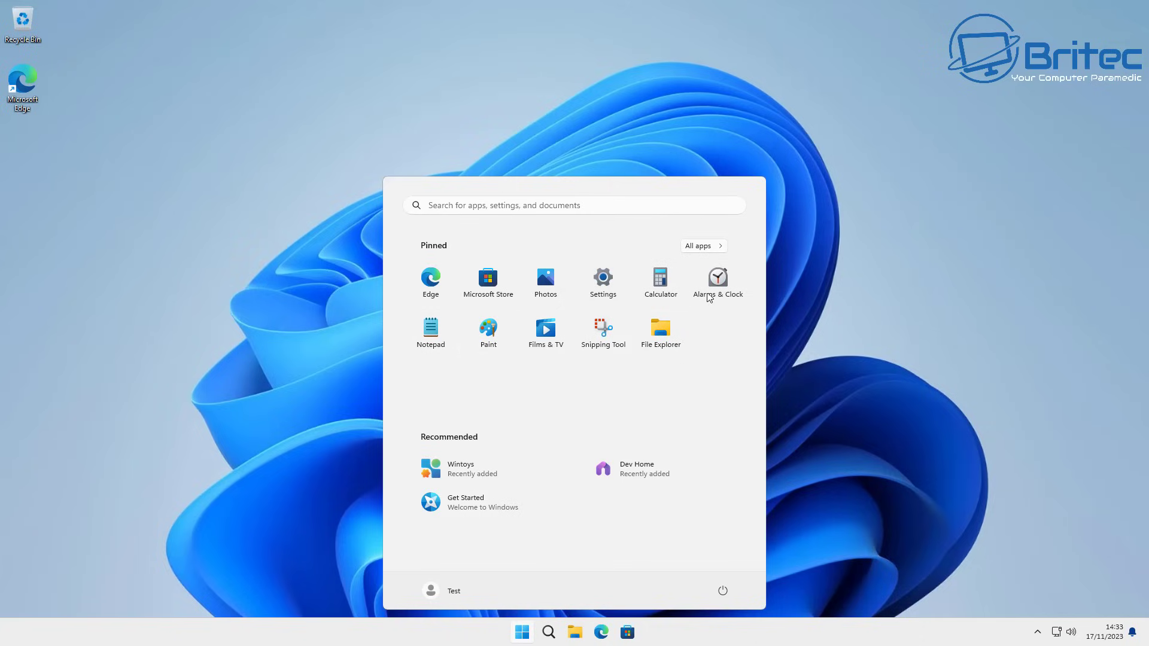
# Launch Wintoys from the full list of installed apps and allow it to make changes to the device
pyautogui.click(693, 247)
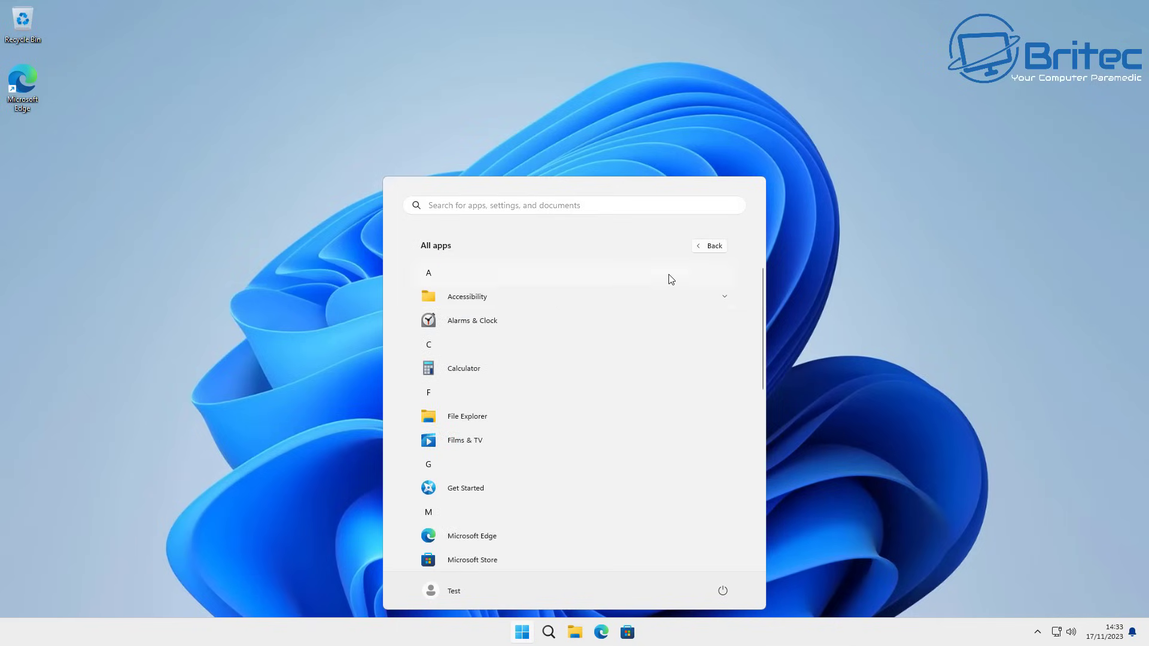
pyautogui.scroll(-6, 502, 430)
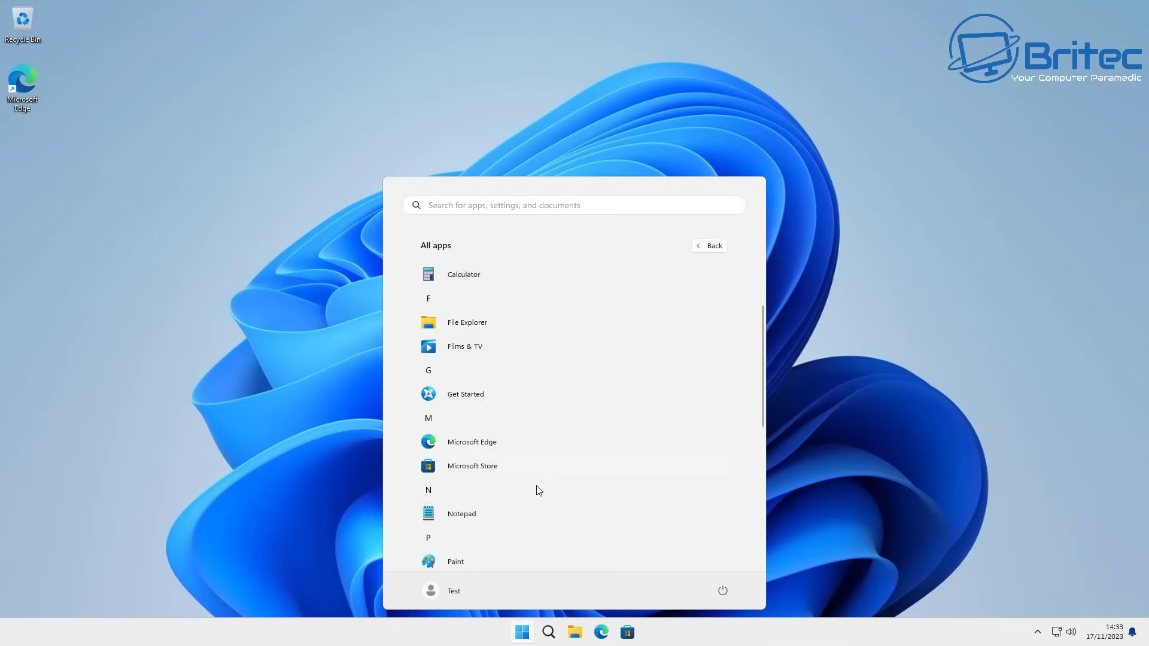
pyautogui.scroll(-3, 503, 430)
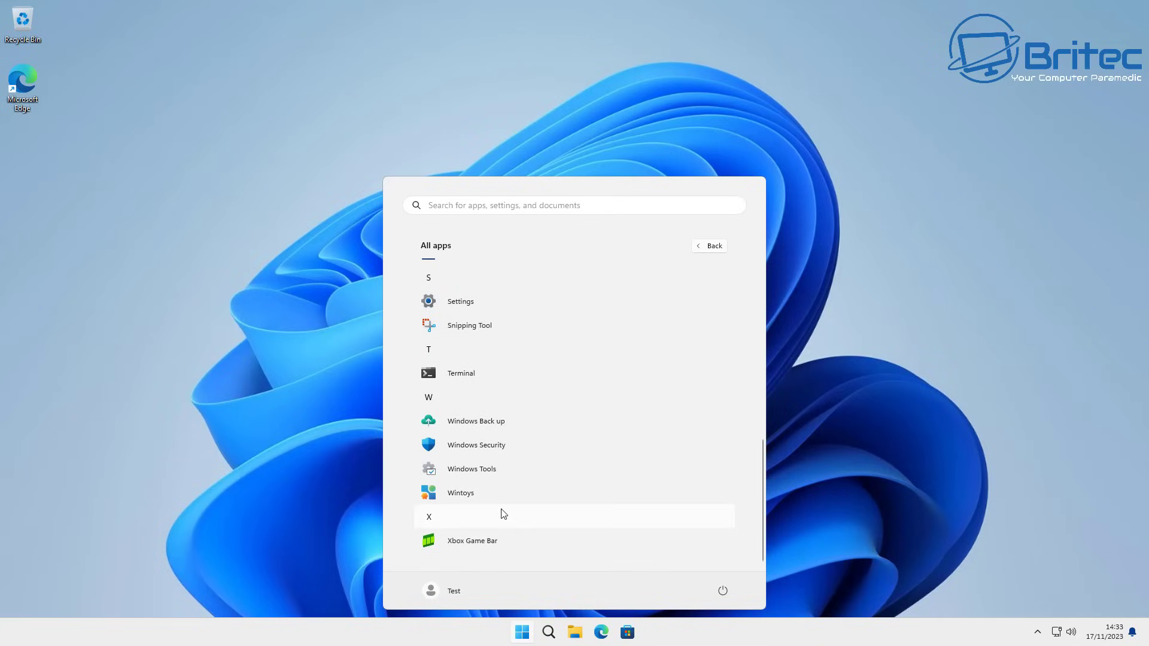
pyautogui.click(468, 495)
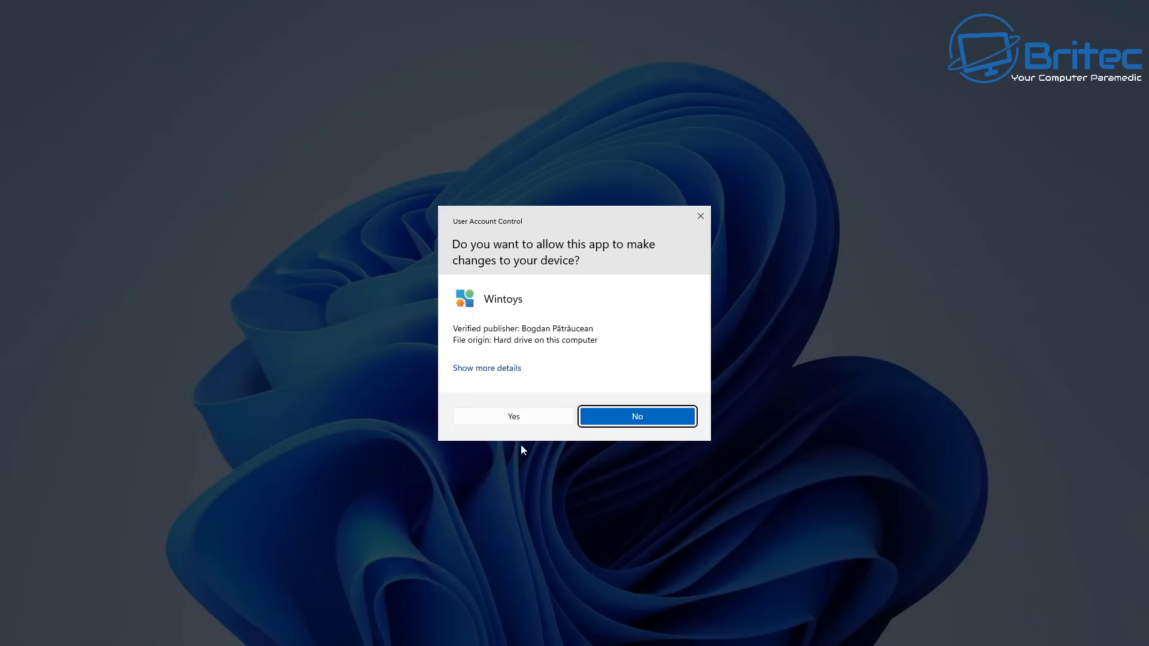
pyautogui.click(531, 415)
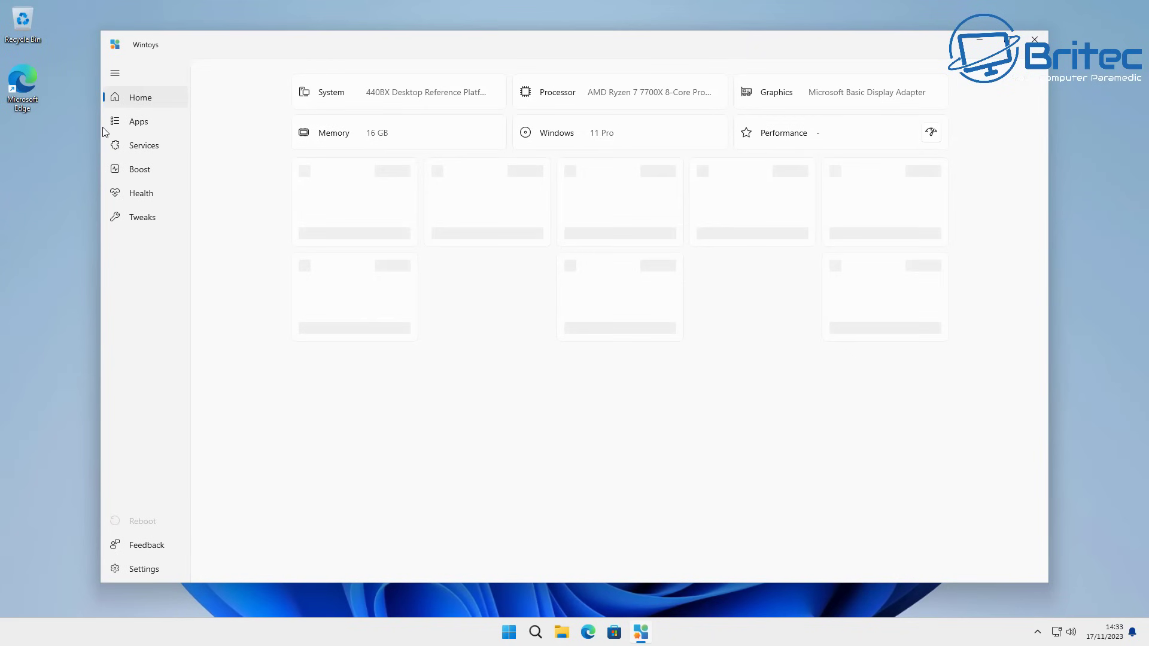
# Uninstall Xbox TCUI, Identity Provider, Game Speech Window, Game Bar Plugin and Game Bar through Wintoys' app list, and close Wintoys
pyautogui.click(141, 122)
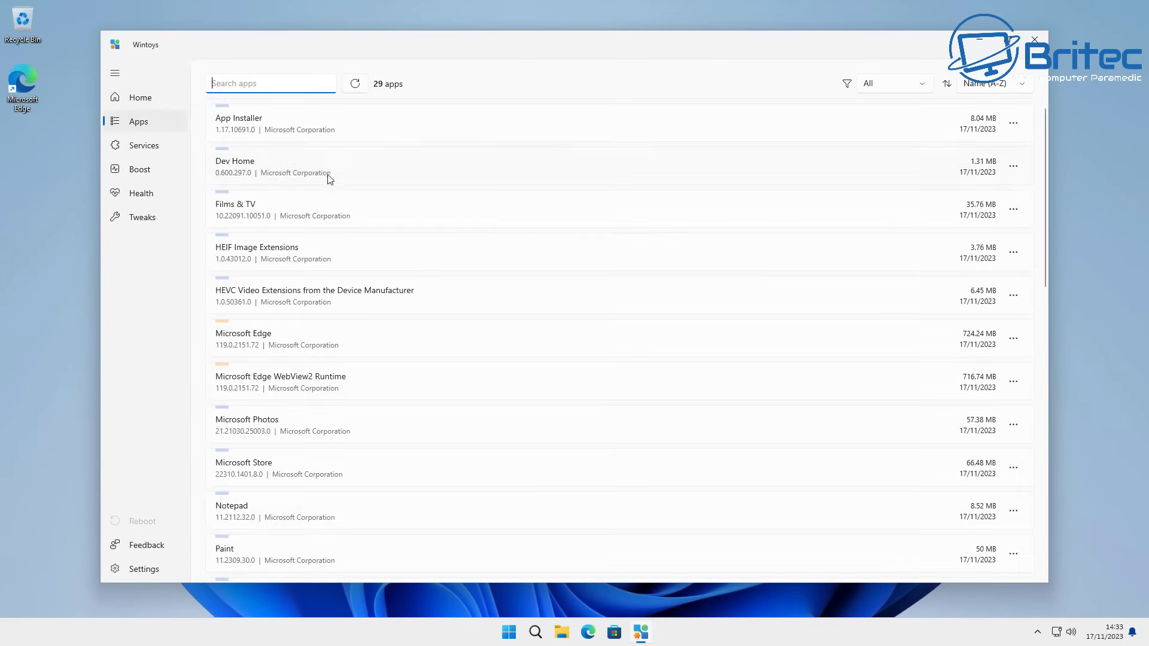
pyautogui.scroll(-15, 358, 529)
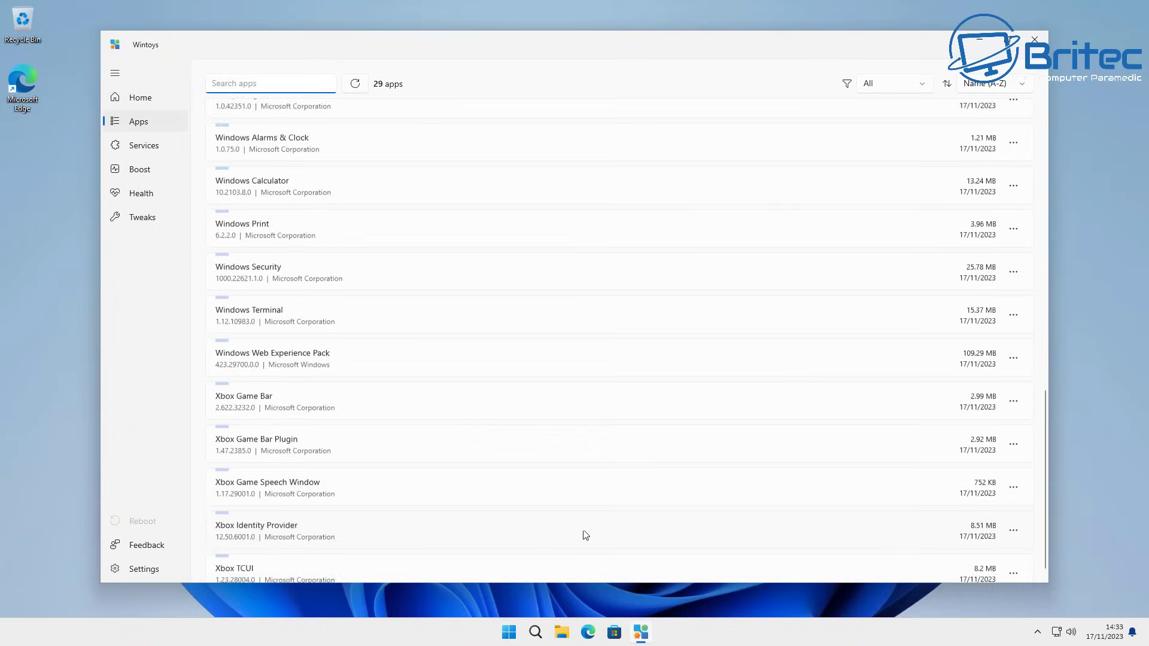
pyautogui.click(1014, 550)
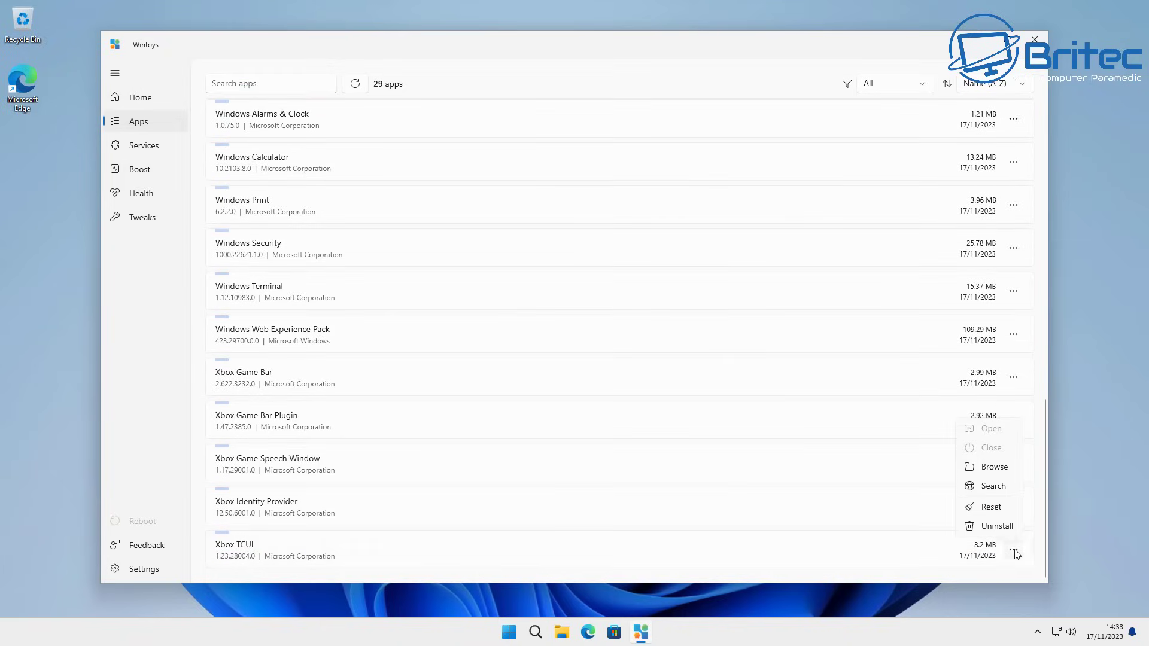
pyautogui.click(1003, 526)
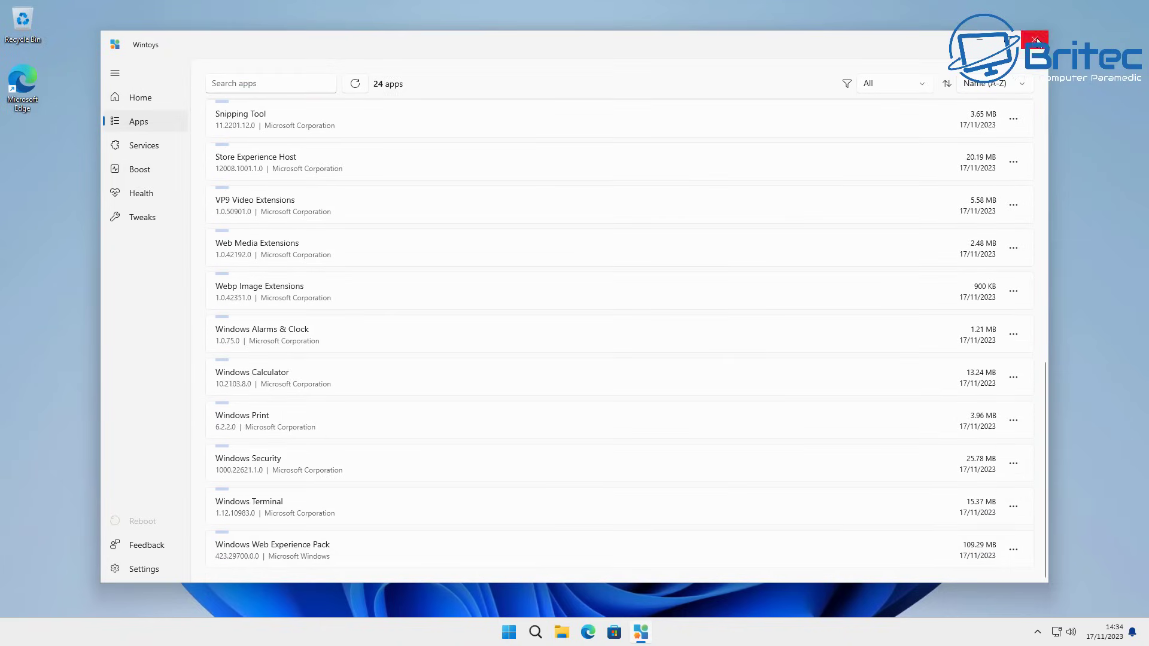
pyautogui.click(1036, 40)
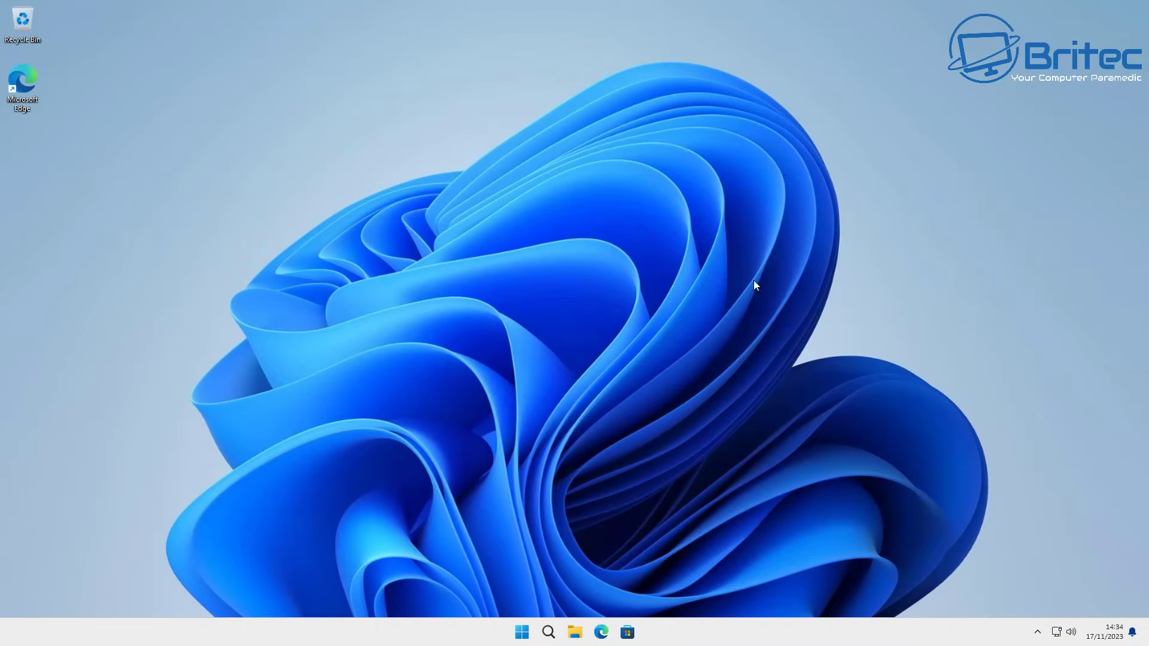
# Review the Start menu's full app list for remaining unwanted apps, then close it
pyautogui.click(522, 632)
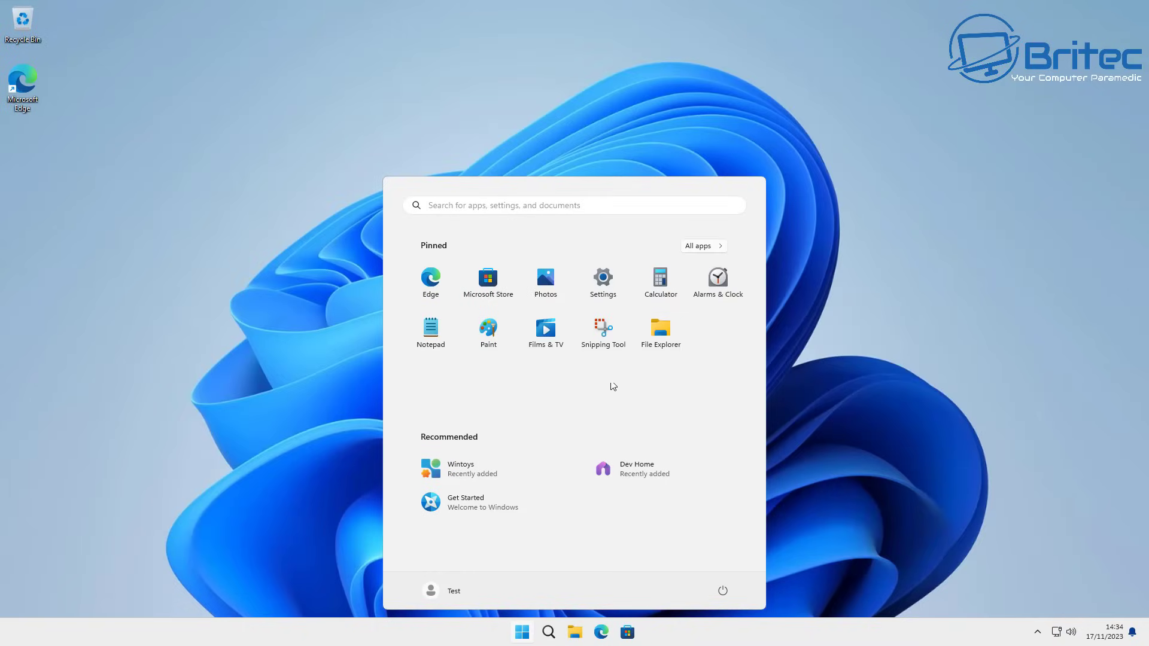
pyautogui.click(701, 246)
pyautogui.scroll(-8, 592, 455)
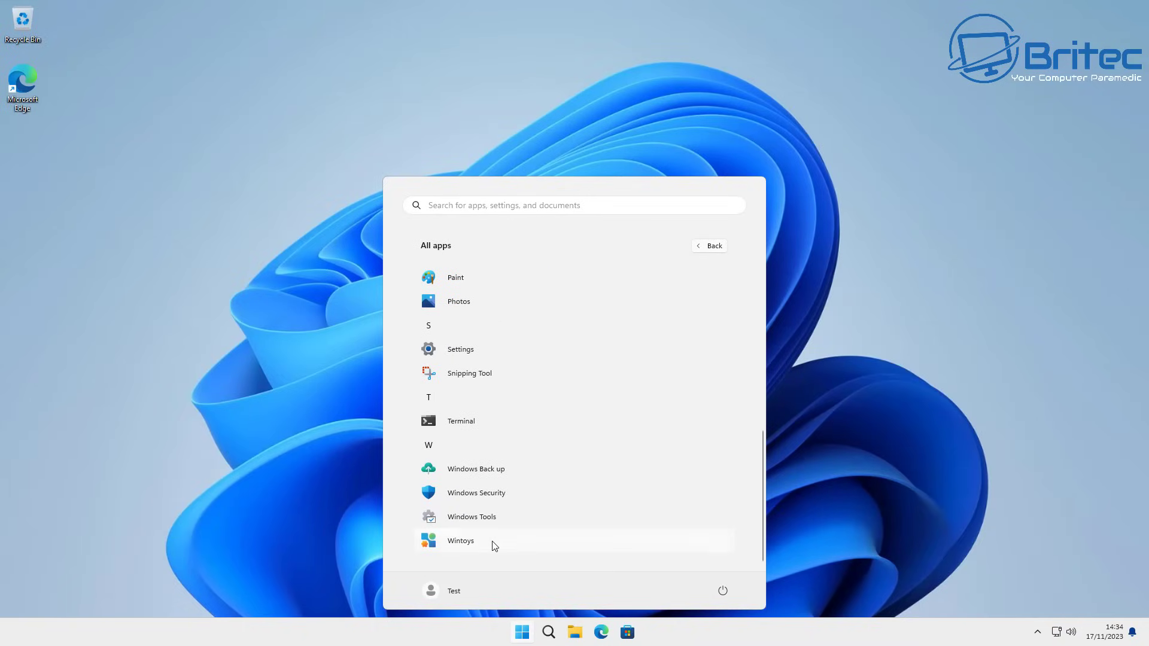
pyautogui.scroll(5, 496, 542)
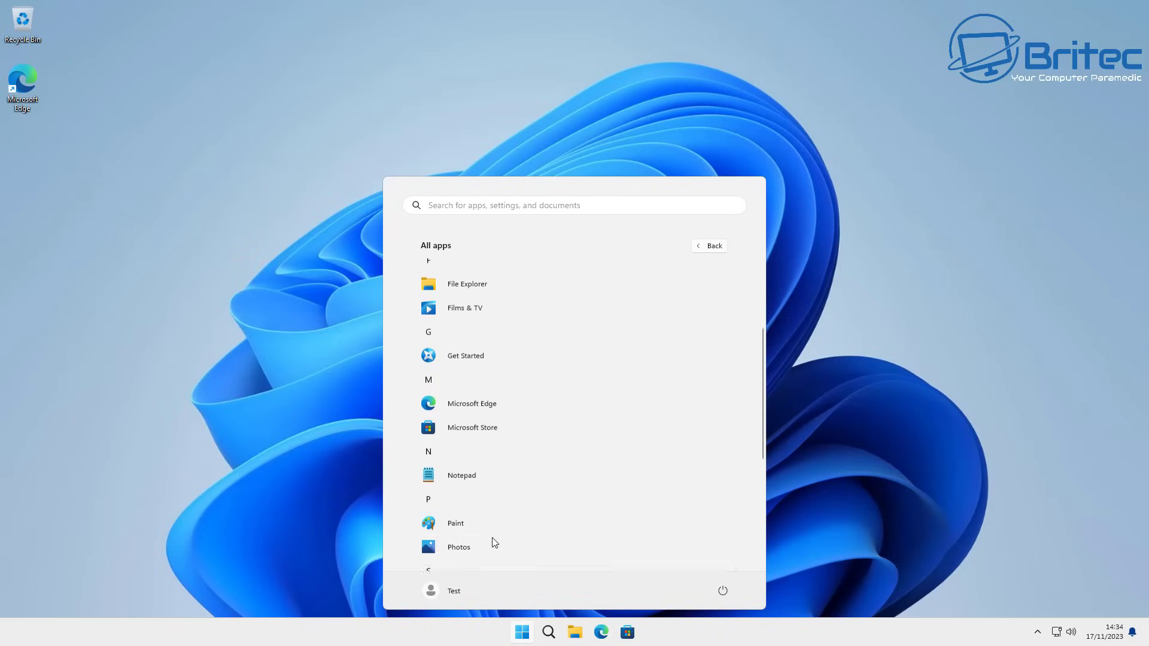
pyautogui.scroll(2, 495, 538)
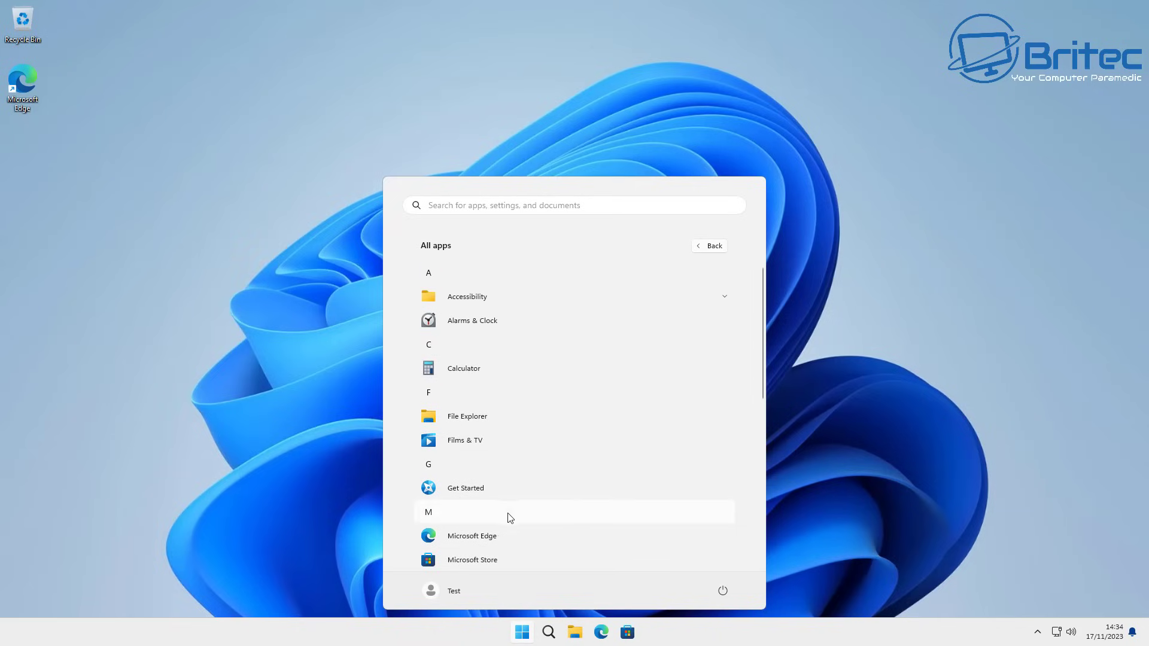
pyautogui.click(825, 504)
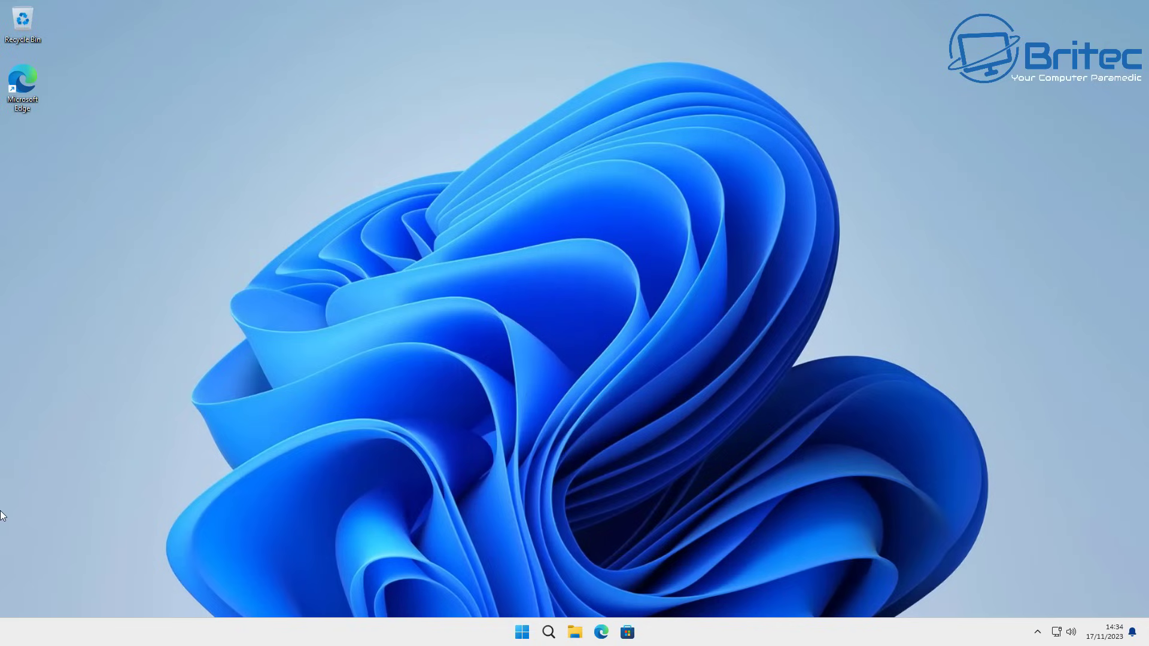
# Move the File Explorer pin to directly after Settings among the Start menu's pinned apps
pyautogui.click(523, 635)
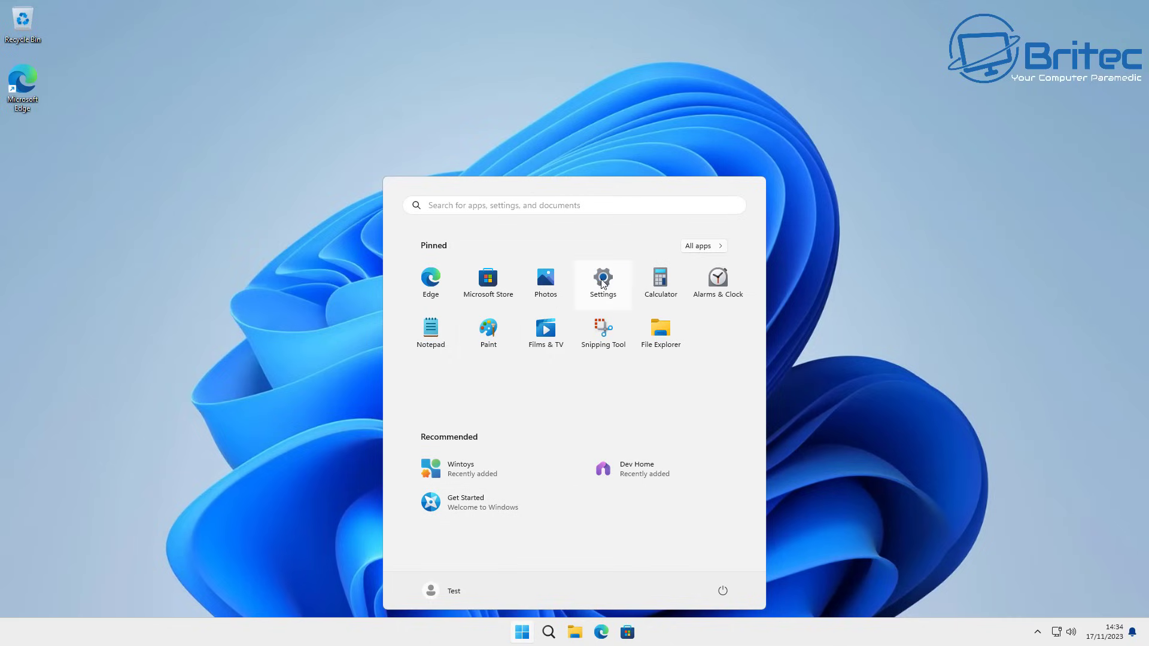
pyautogui.click(662, 335)
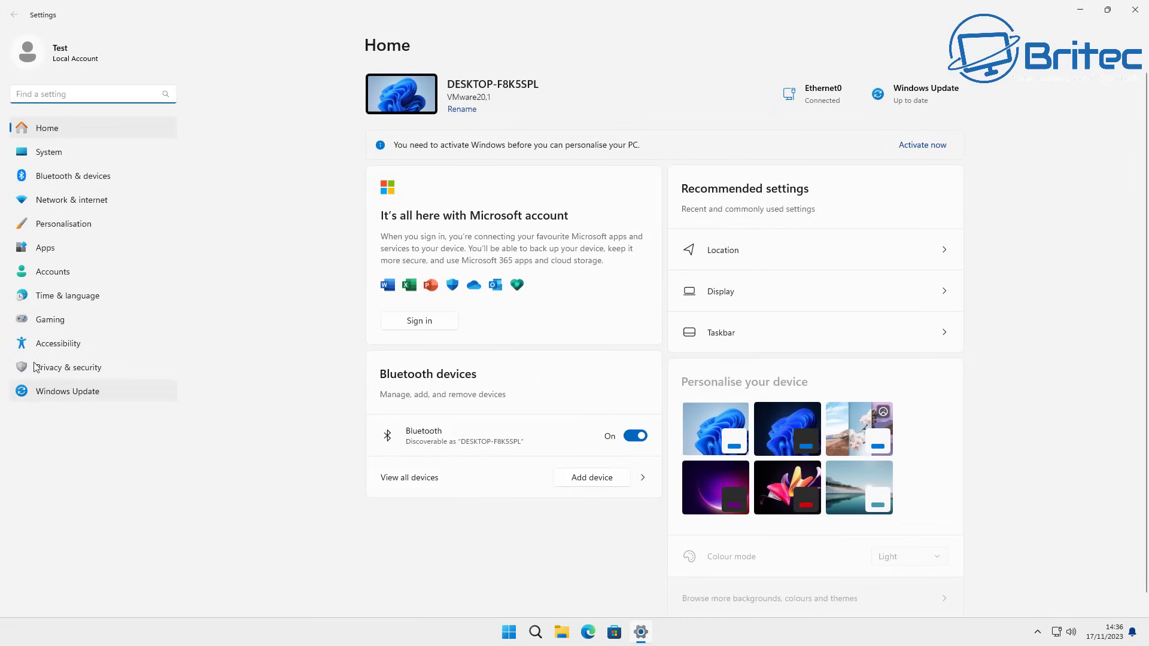
# Turn off recently added apps and recommendations for tips, shortcuts and new apps in the Start personalisation settings, and check the Start menu
pyautogui.click(54, 225)
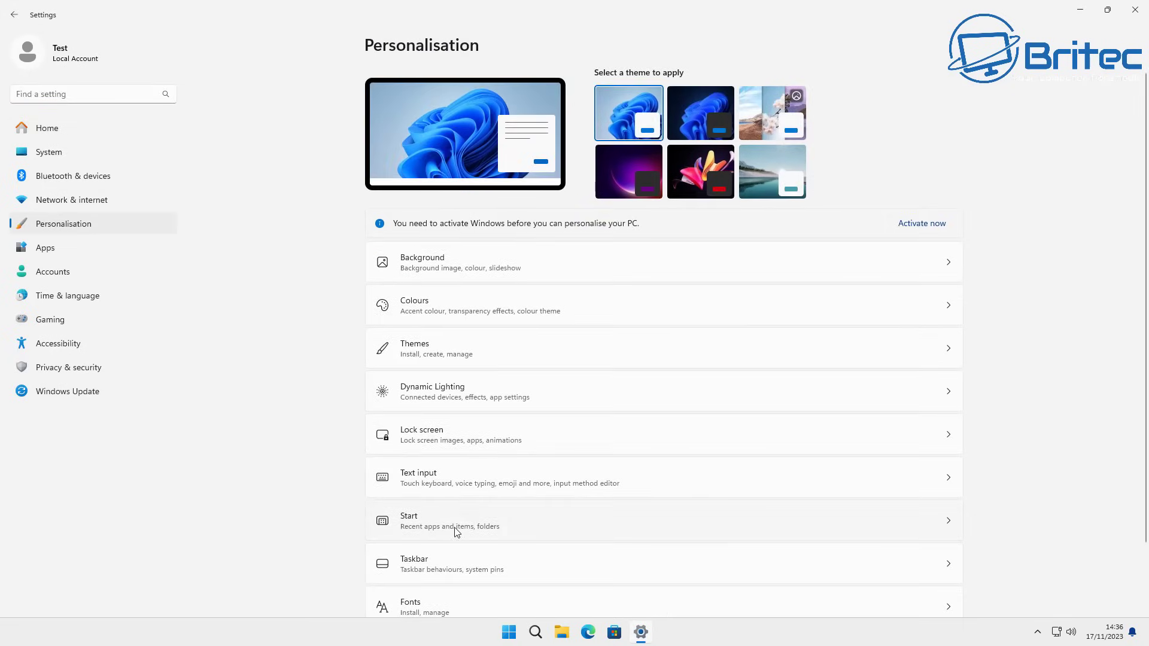
pyautogui.click(458, 530)
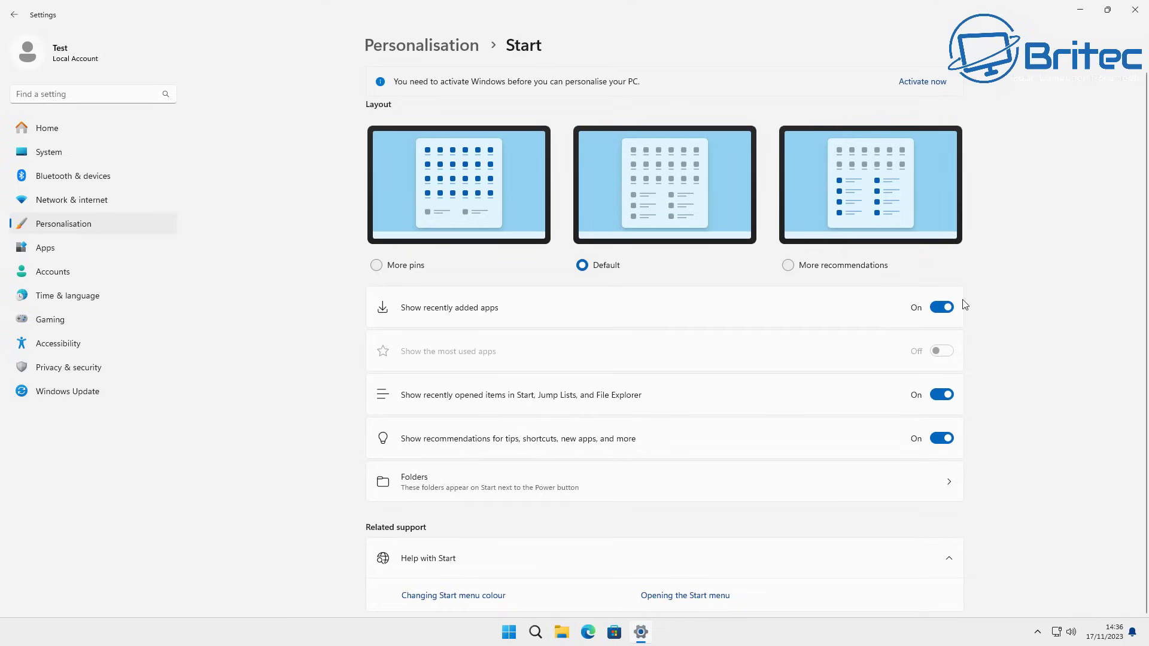
pyautogui.click(941, 310)
pyautogui.click(942, 438)
pyautogui.scroll(-1, 611, 452)
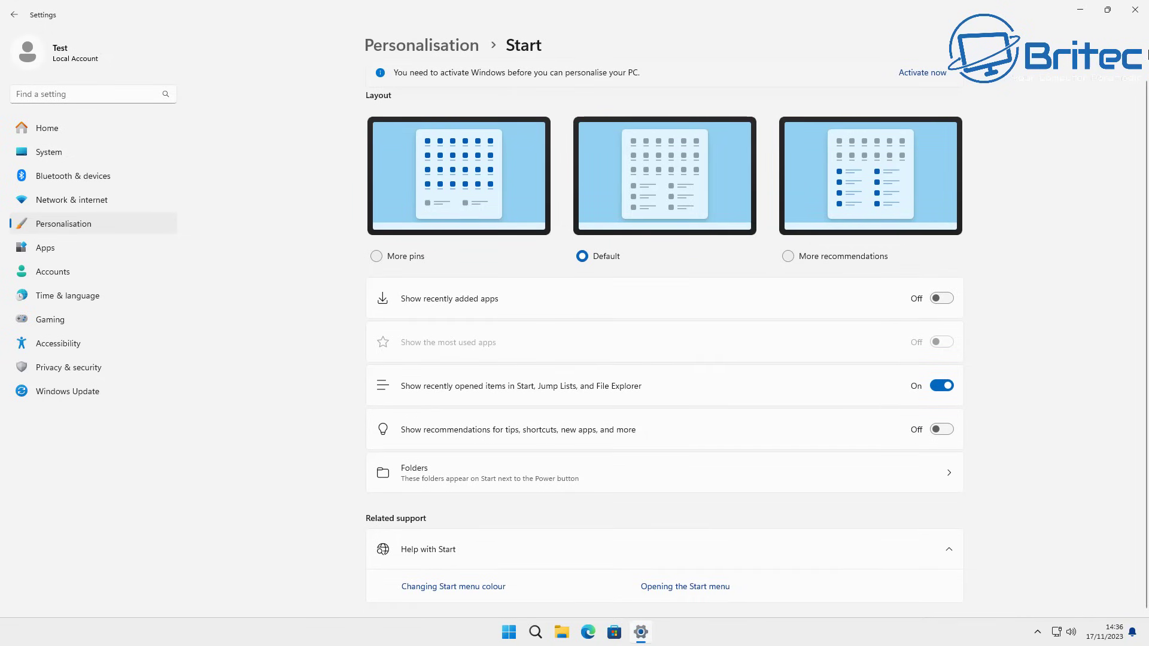
pyautogui.click(1136, 9)
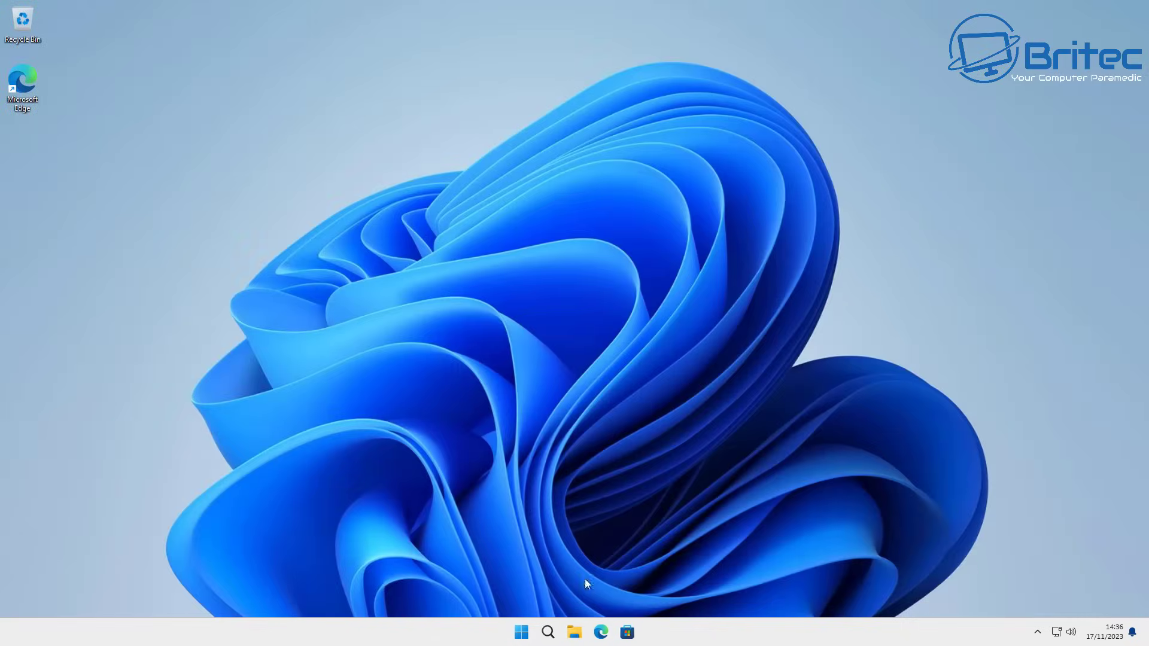
pyautogui.click(522, 632)
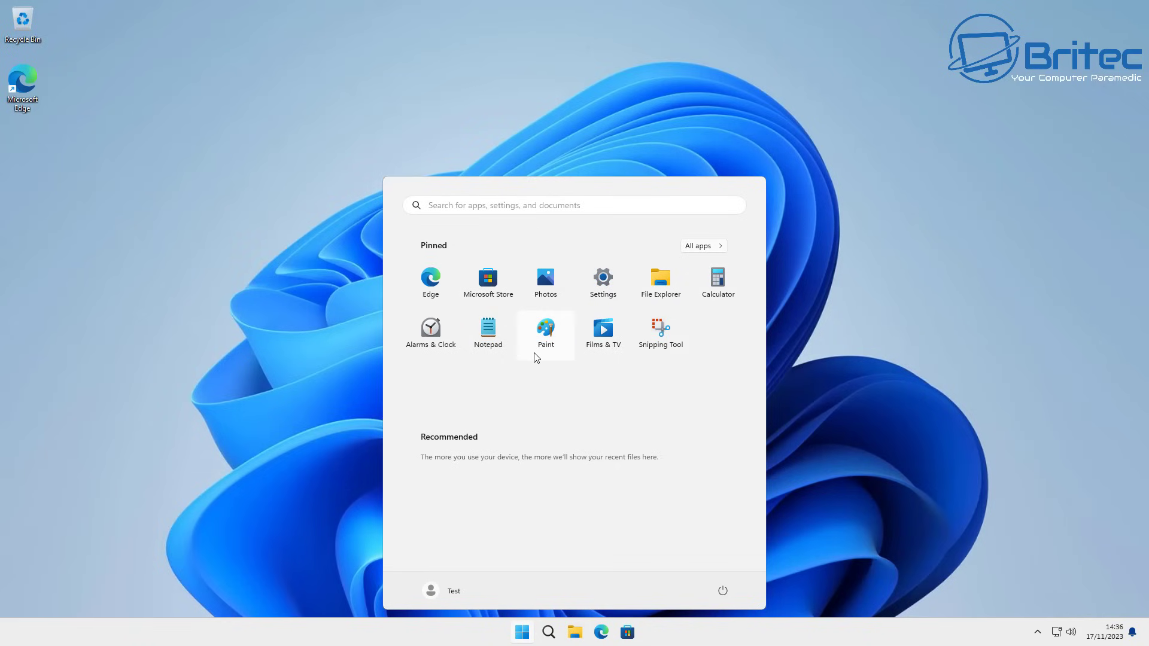
# Check the Start menu's pinned apps and the Settings home page, and close Settings
pyautogui.click(868, 373)
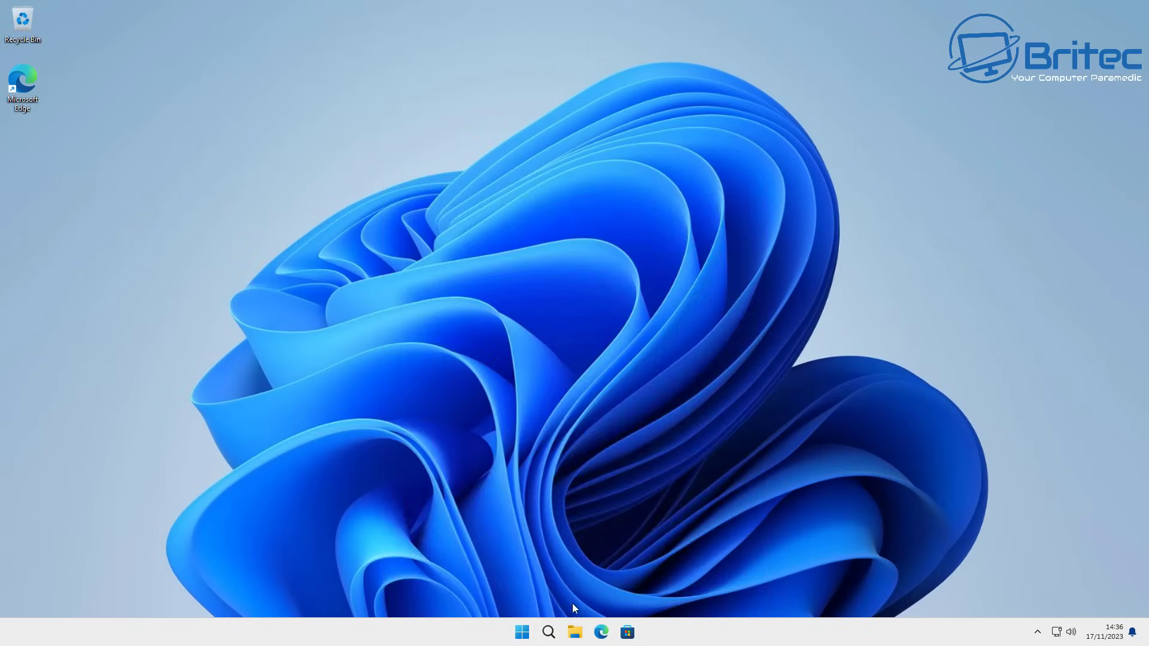
pyautogui.click(522, 632)
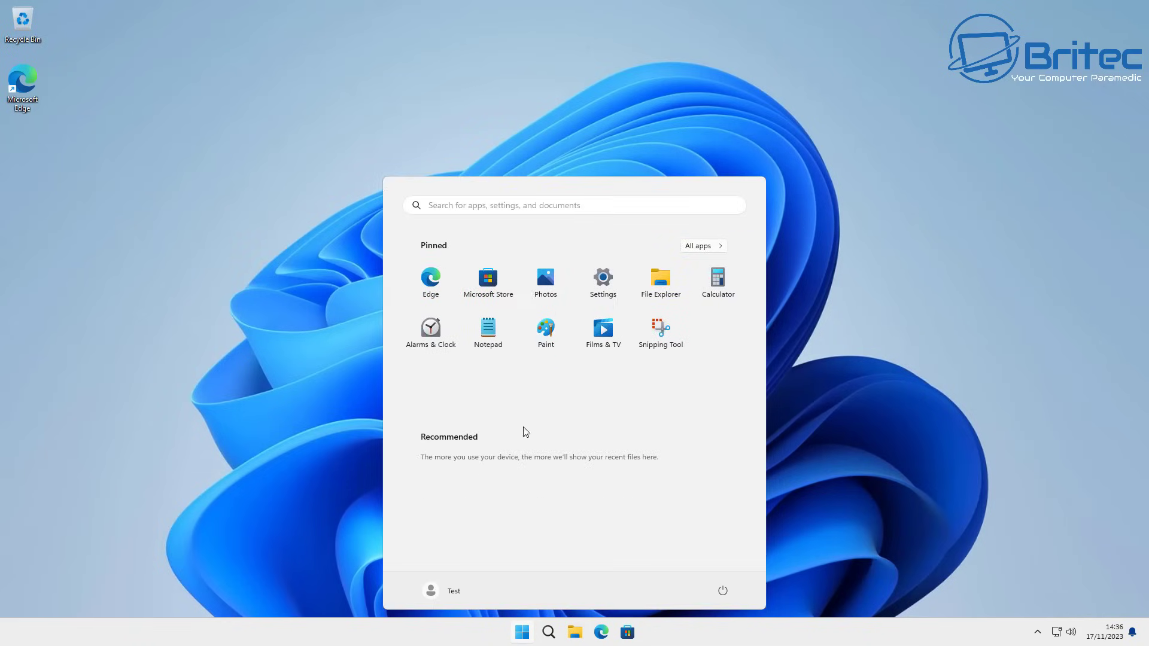
pyautogui.click(603, 277)
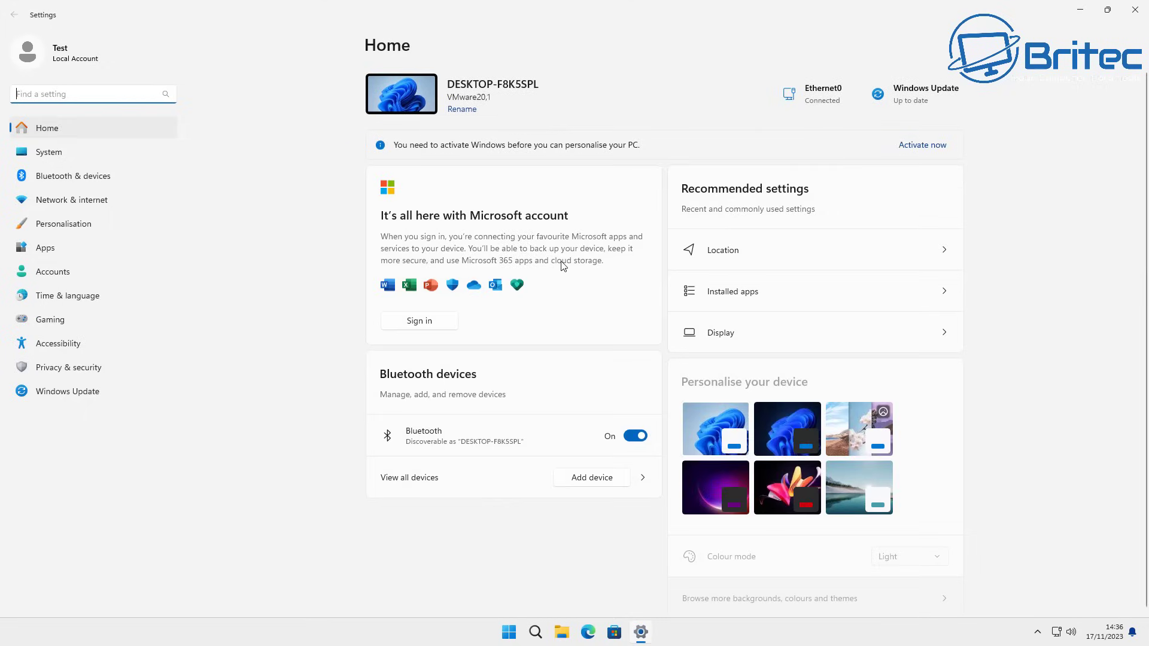
pyautogui.click(1137, 12)
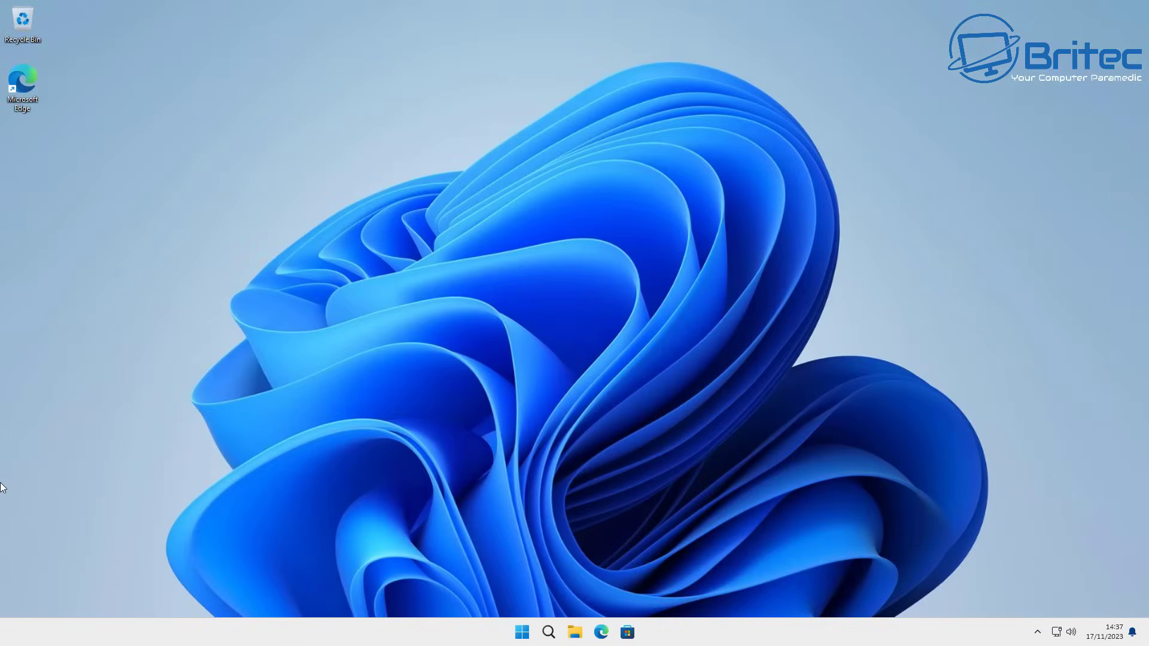
# Check CPU and memory usage on Task Manager's performance page before applying further tweaks, and close Task Manager
pyautogui.hotkey('ctrl', 'shift', 'Escape')
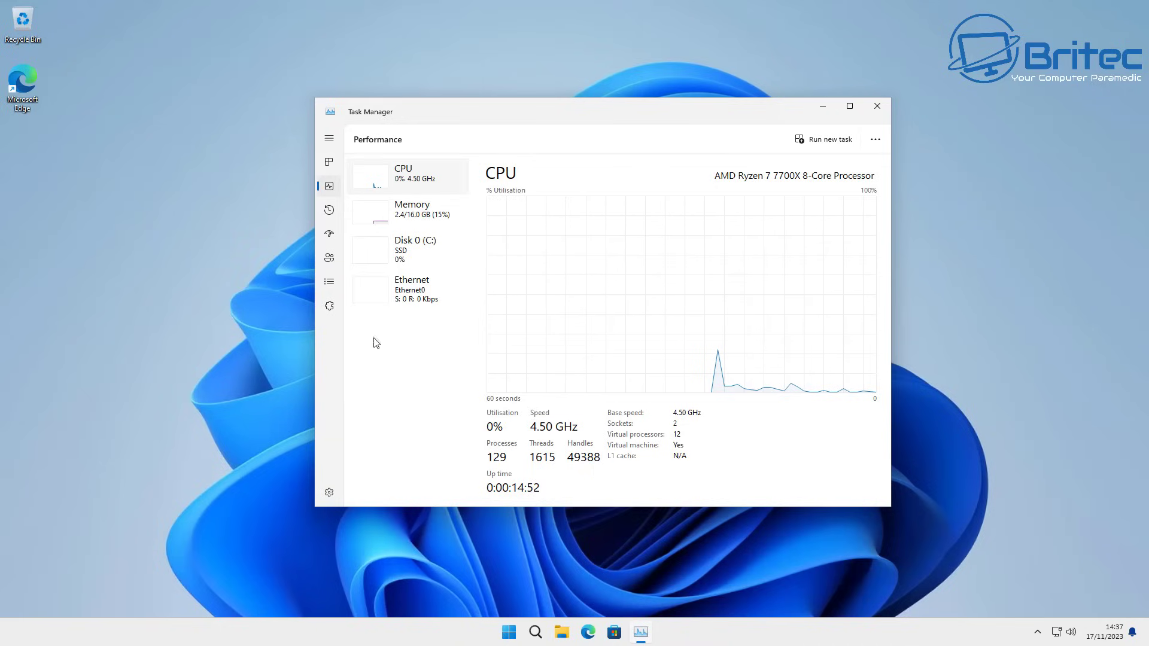
pyautogui.click(392, 217)
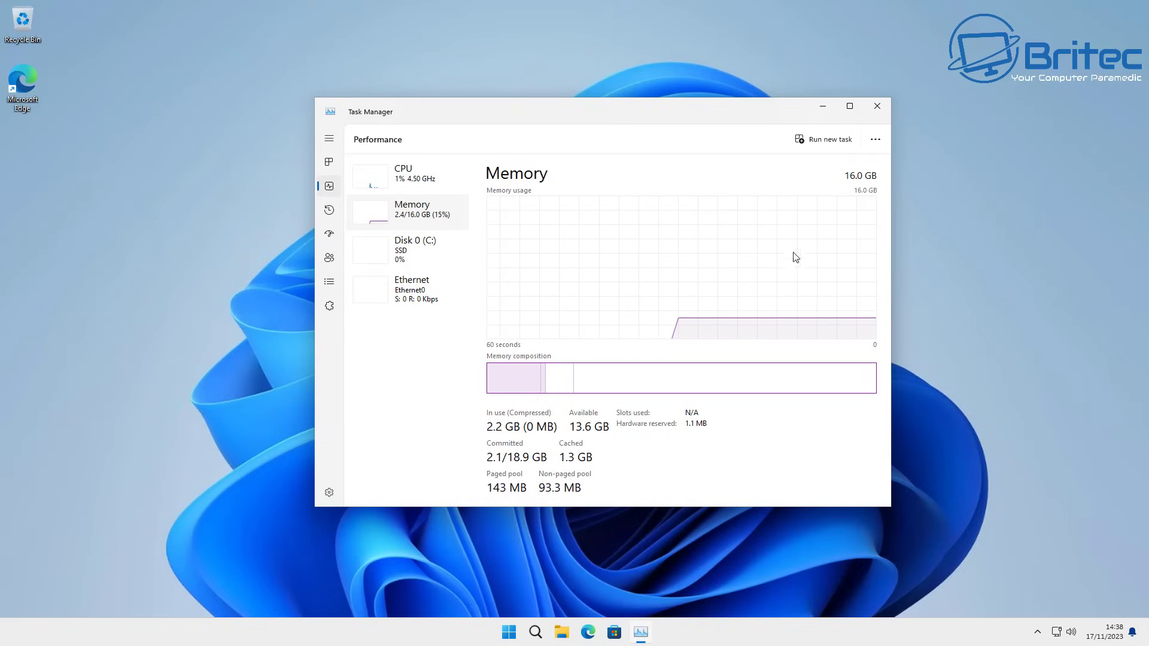
pyautogui.click(877, 106)
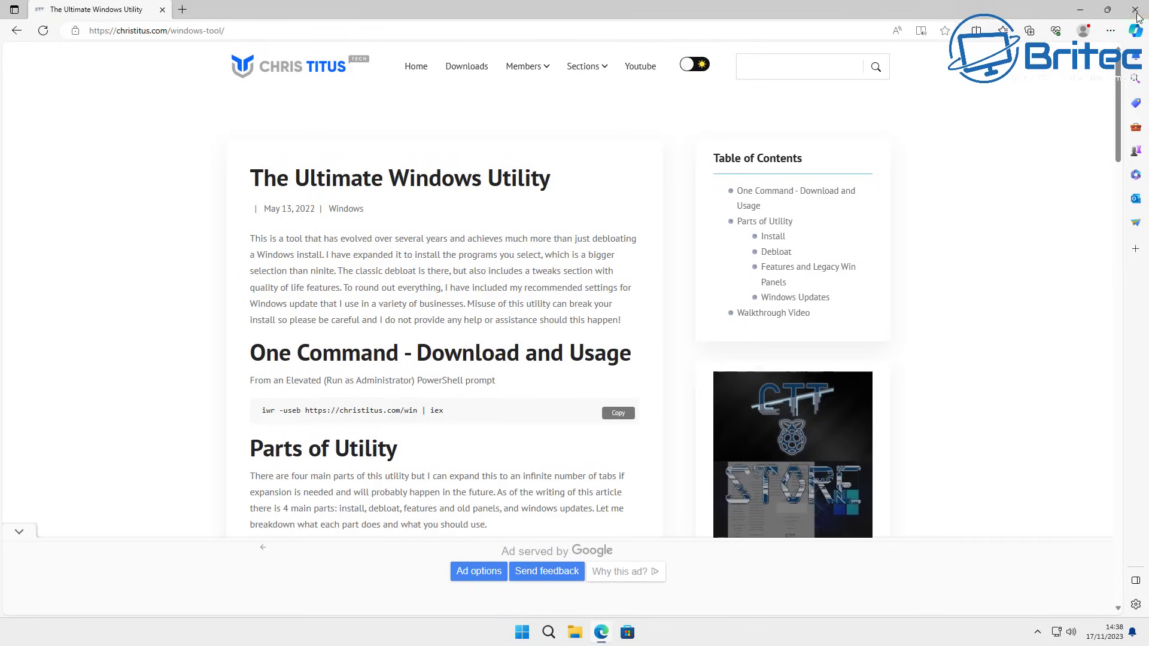
pyautogui.click(1136, 9)
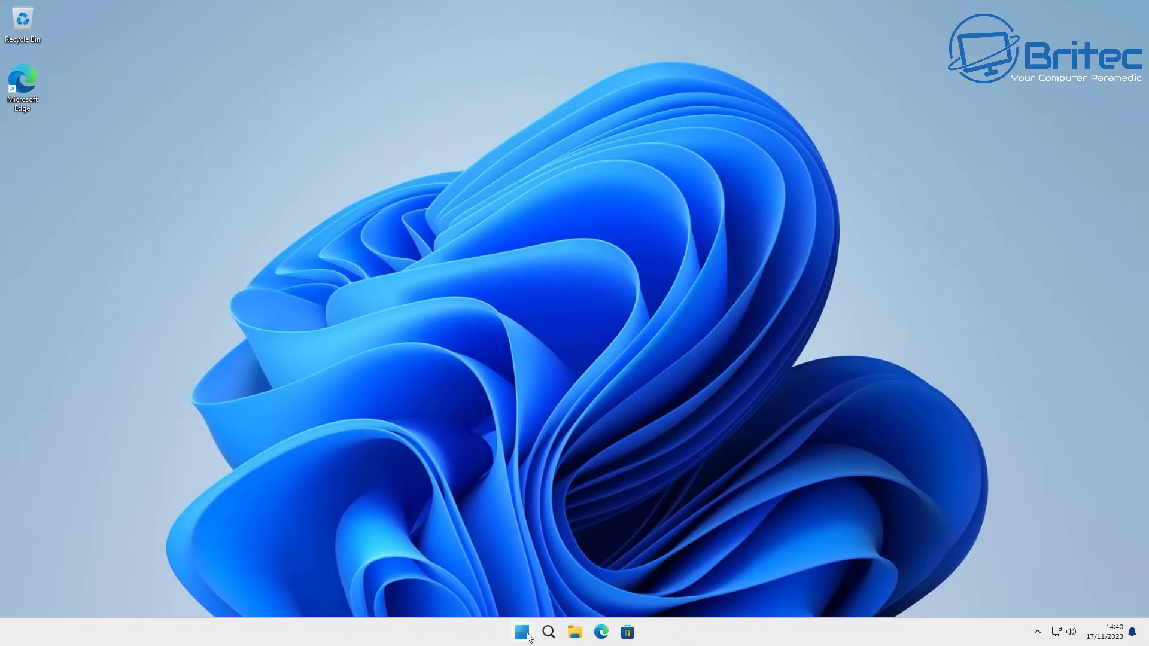
pyautogui.rightClick(528, 634)
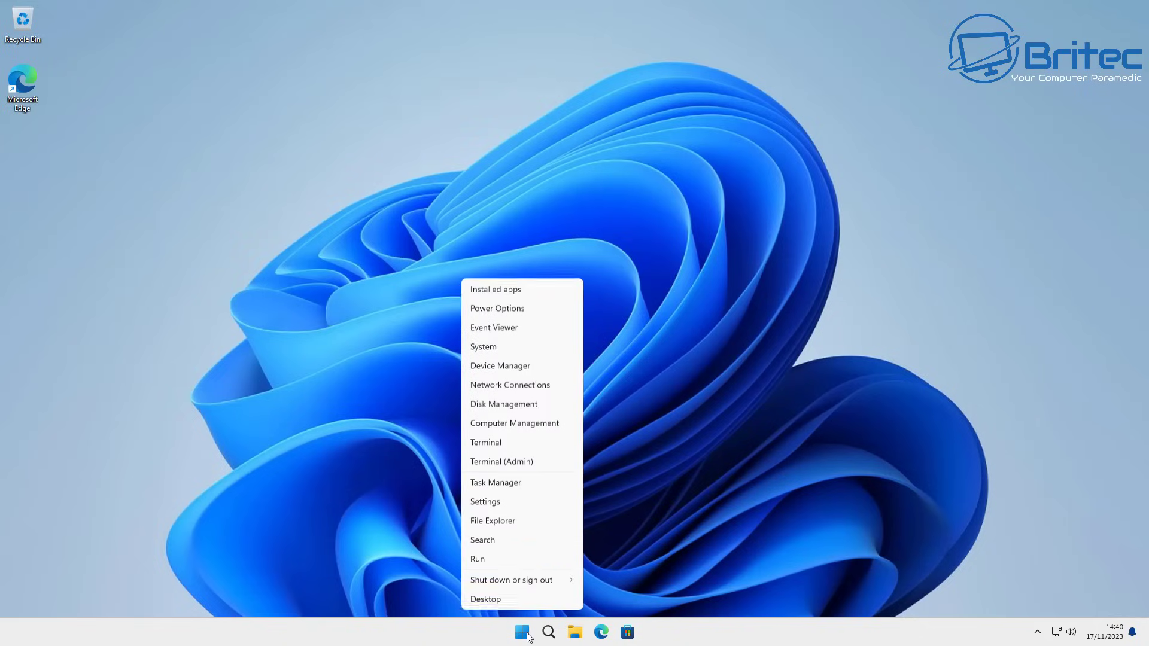
pyautogui.click(516, 463)
pyautogui.click(544, 413)
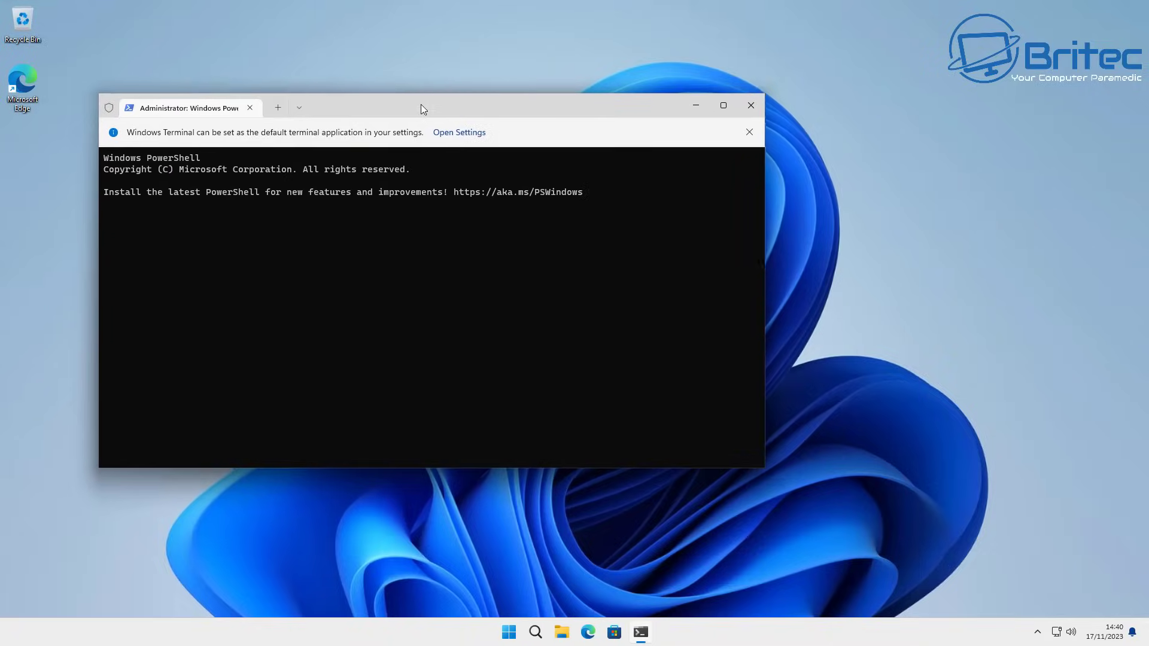
pyautogui.moveTo(422, 107); pyautogui.dragTo(592, 124)
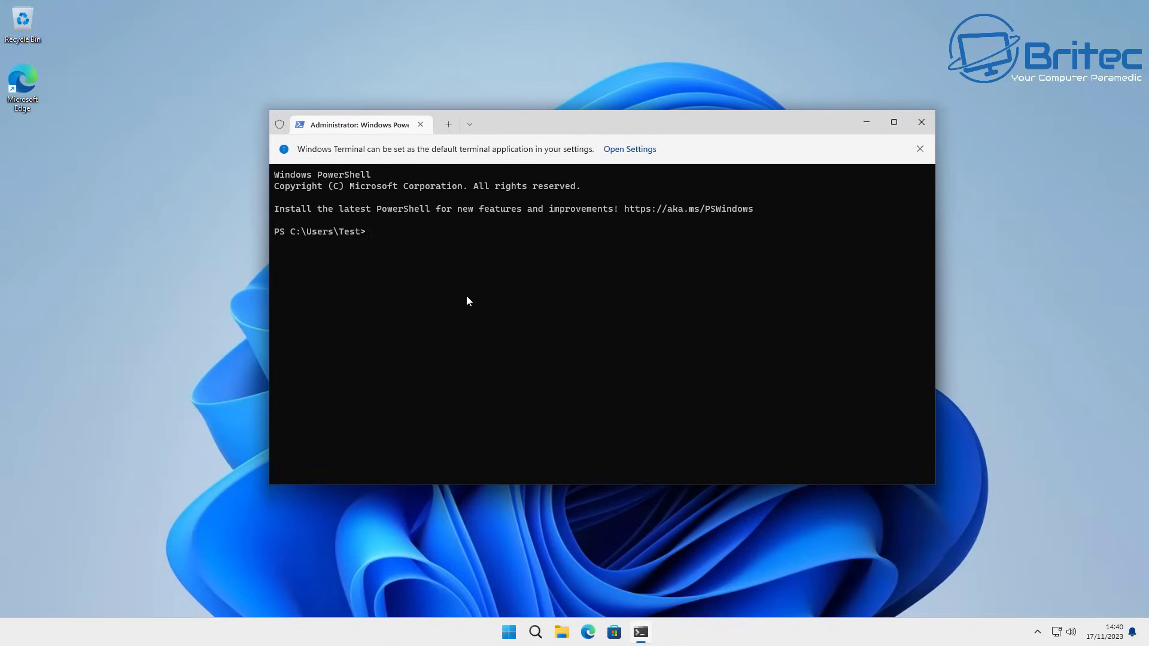
pyautogui.hotkey('ctrl', 'v')
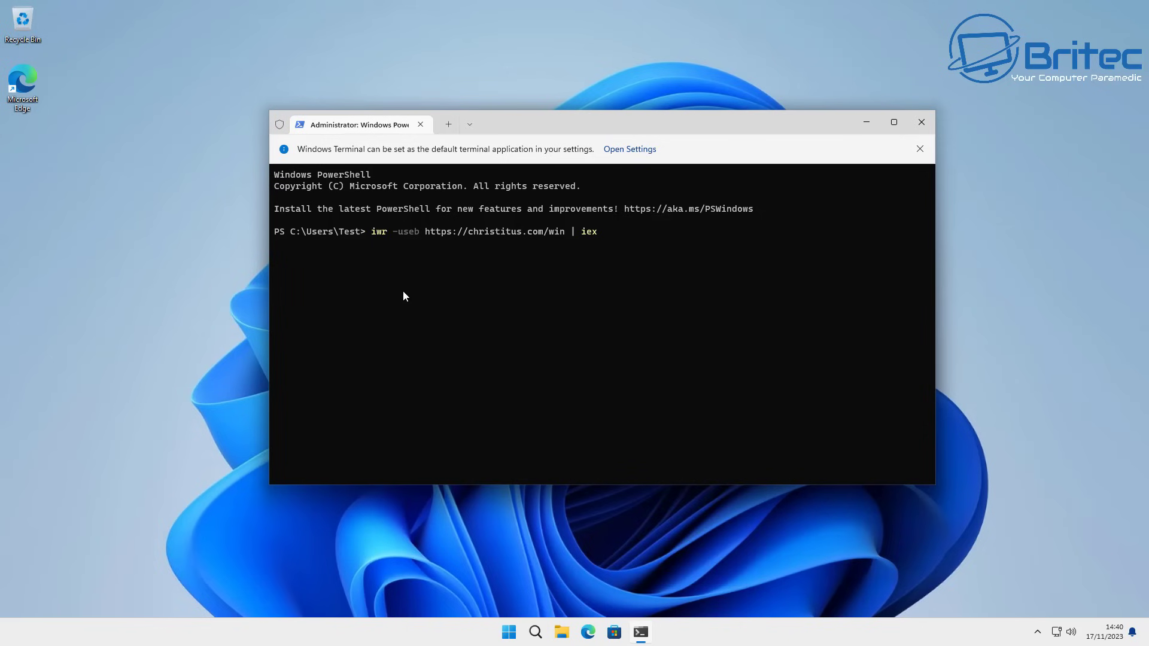
pyautogui.press('Return')
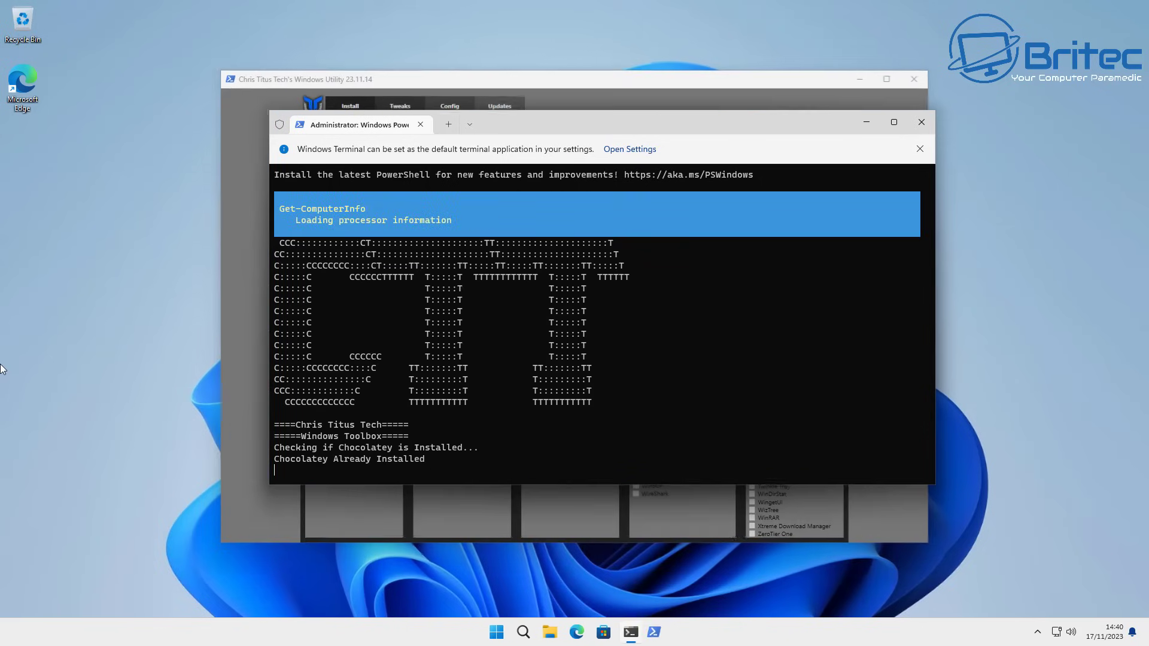
pyautogui.click(867, 118)
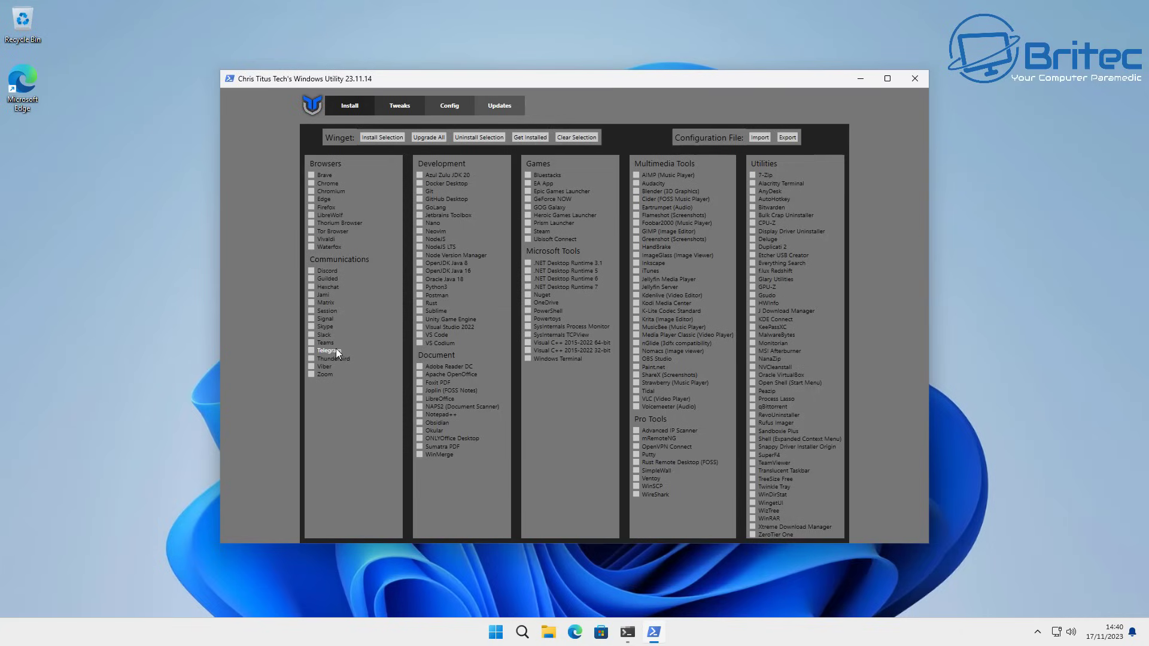
# Run the recommended Desktop tweaks plus Remove OneDrive and Set Classic Right-Click Menu in Chris Titus Tech's Windows Utility
pyautogui.click(418, 106)
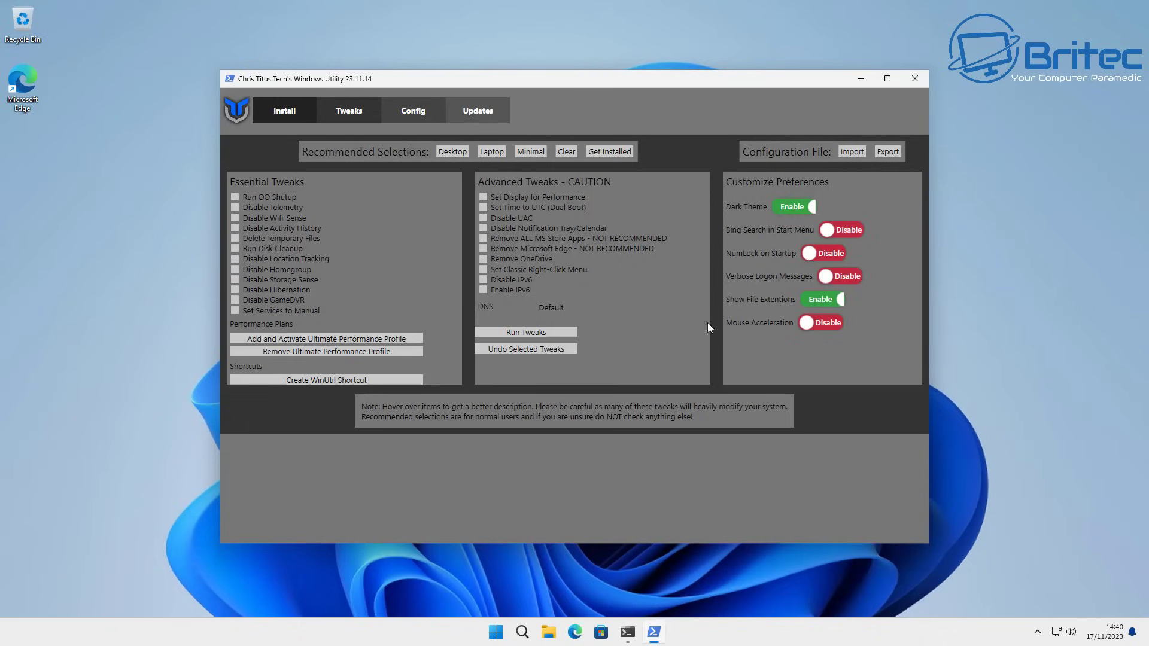
pyautogui.click(451, 153)
pyautogui.click(482, 259)
pyautogui.click(483, 269)
pyautogui.click(545, 333)
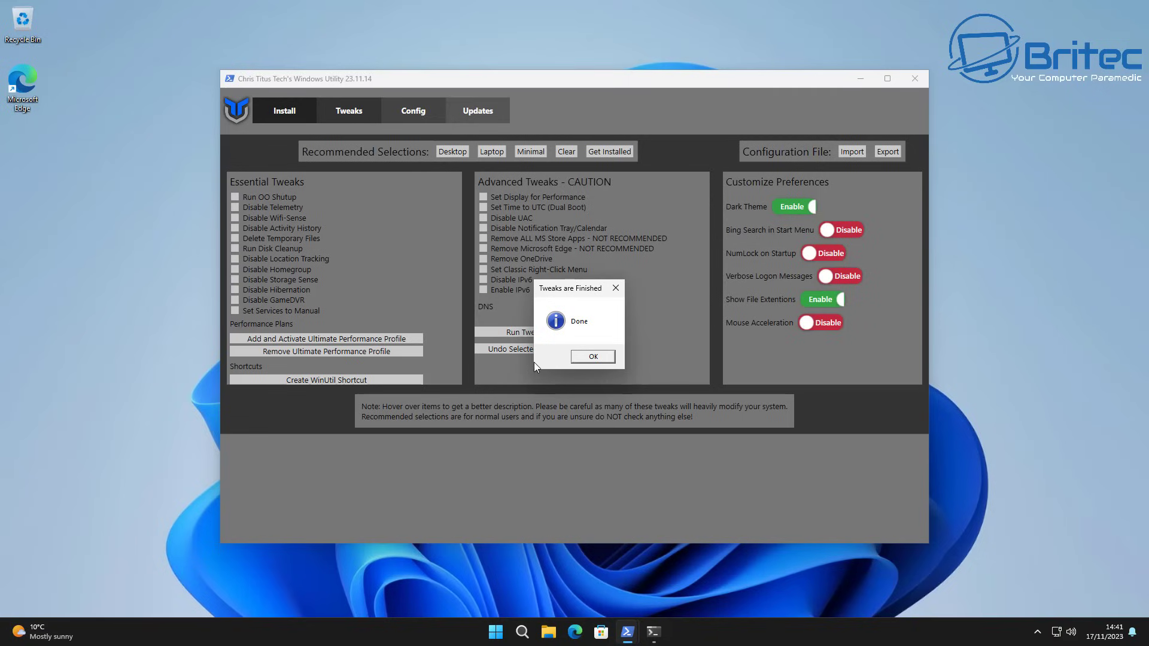
pyautogui.click(591, 358)
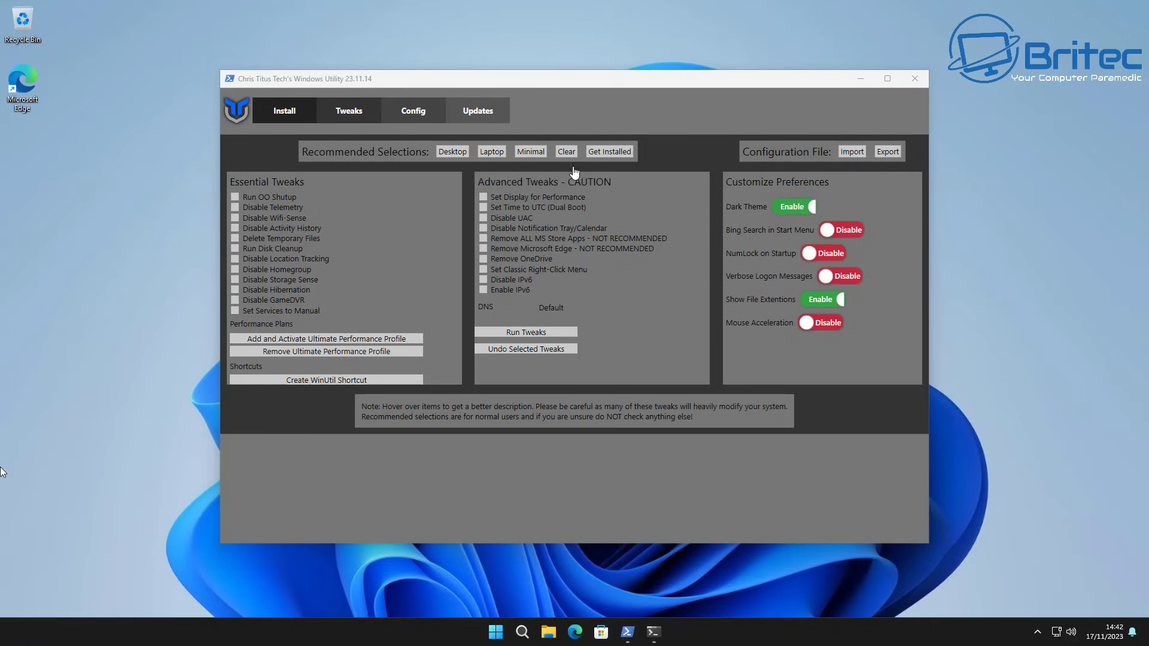
# Review the utility's configuration and Windows Update options, close it, and restart Windows
pyautogui.click(409, 115)
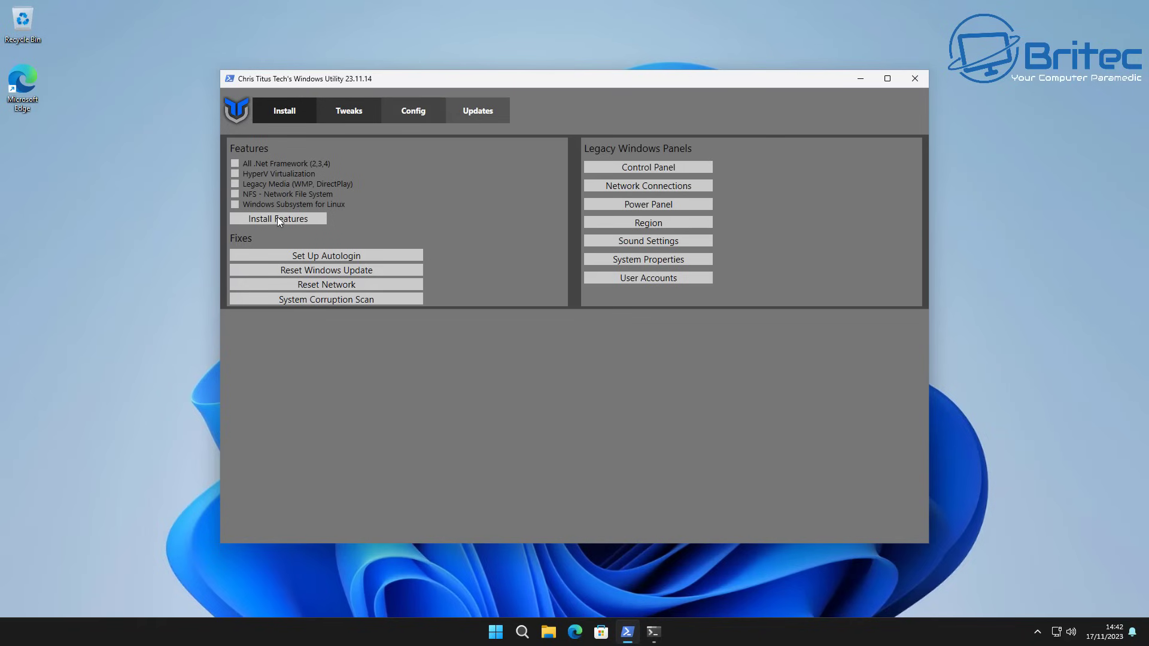
pyautogui.click(491, 114)
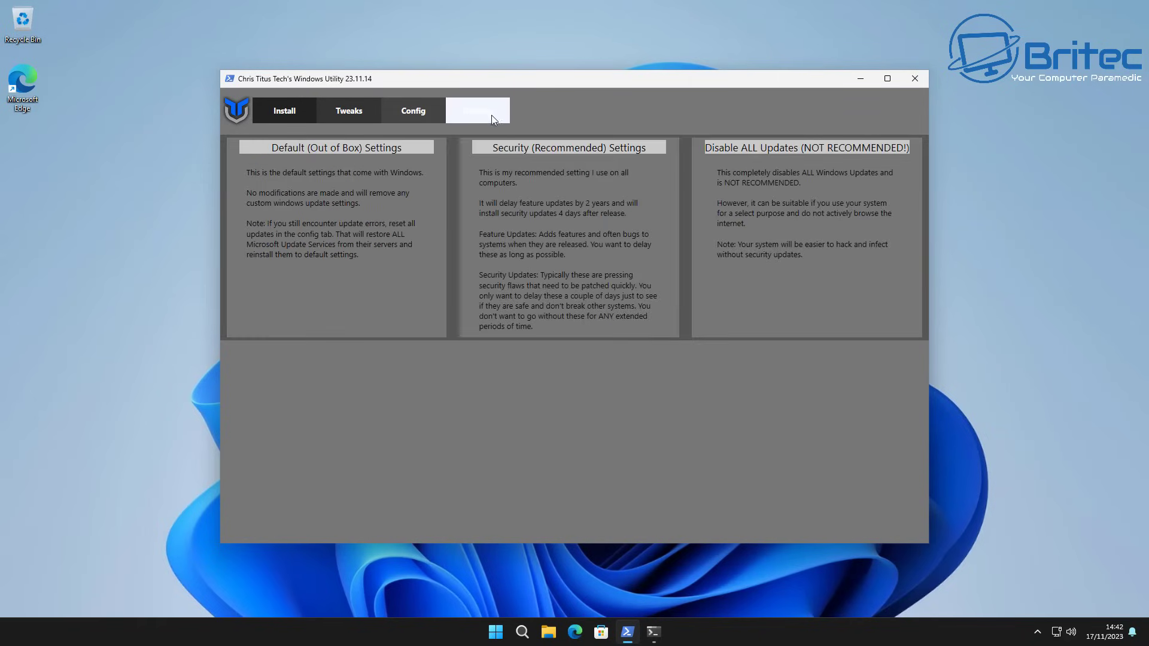
pyautogui.click(916, 78)
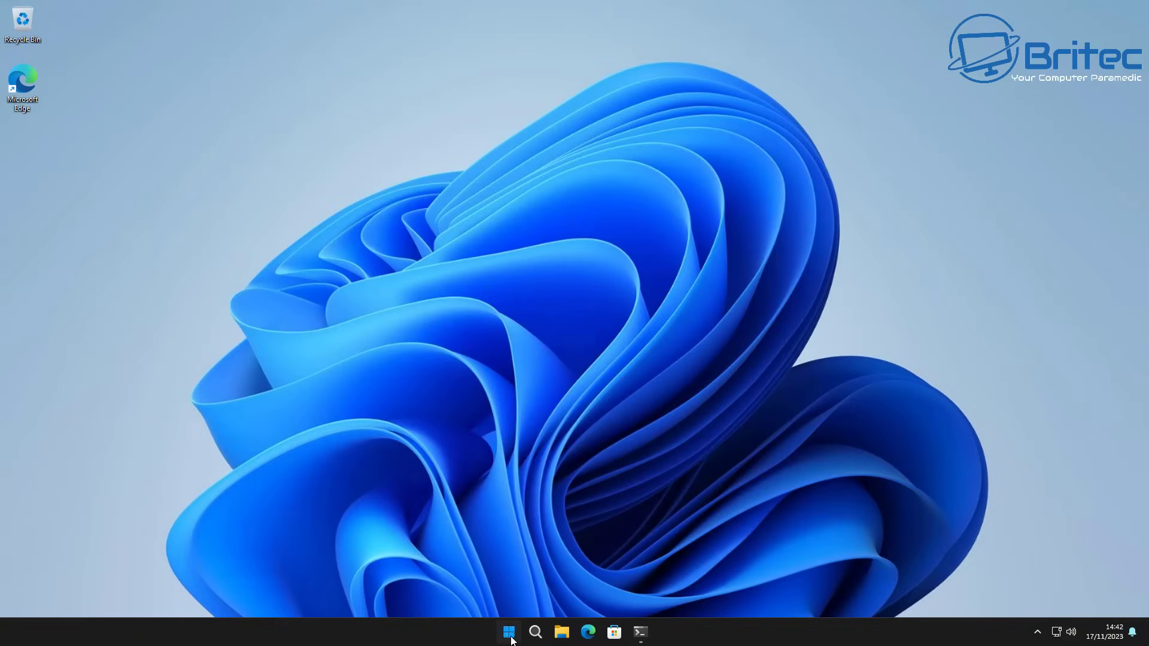
pyautogui.rightClick(508, 631)
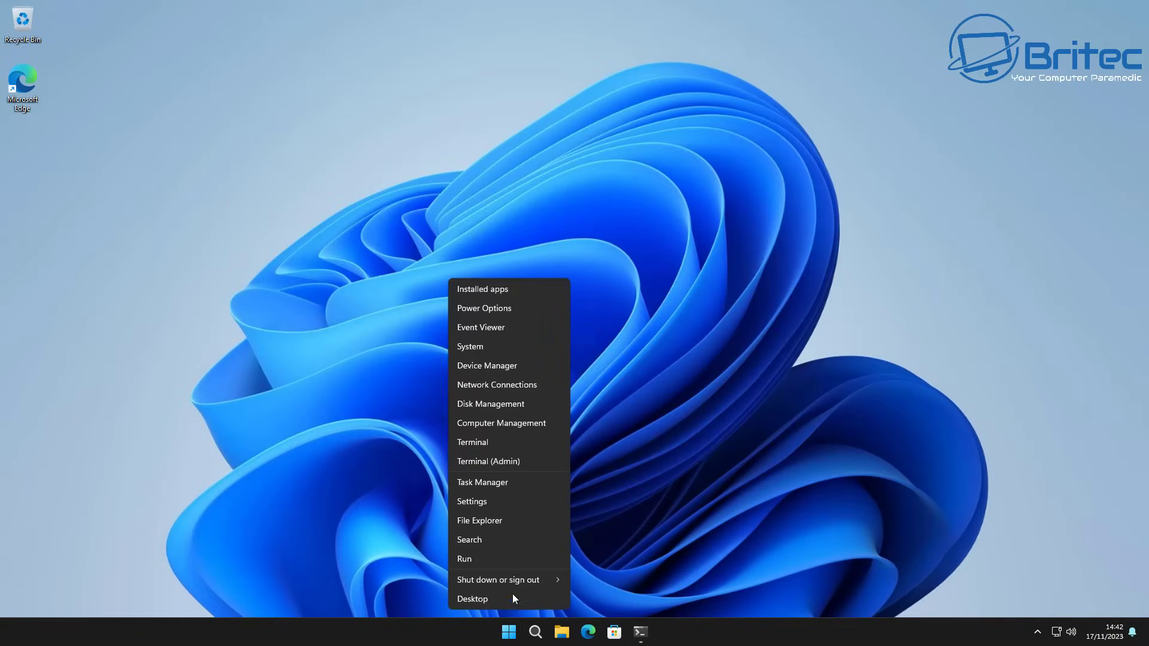
# Compare CPU processes and memory usage in Task Manager after the restart, and close Task Manager
pyautogui.rightClick(523, 633)
pyautogui.click(509, 483)
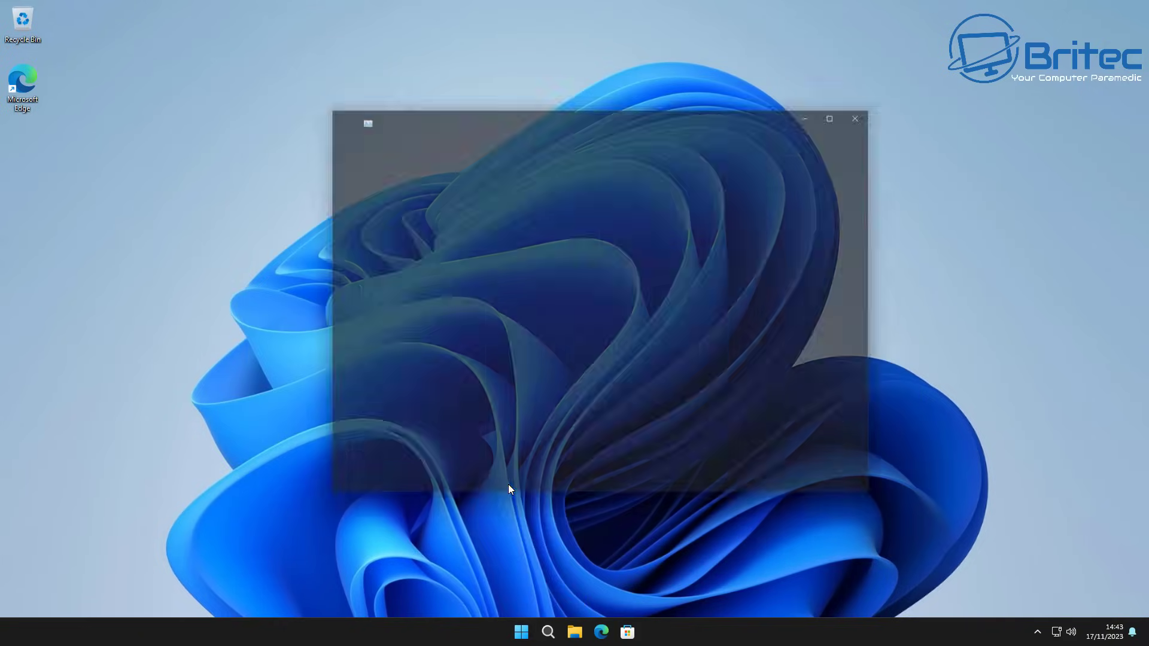
pyautogui.click(329, 187)
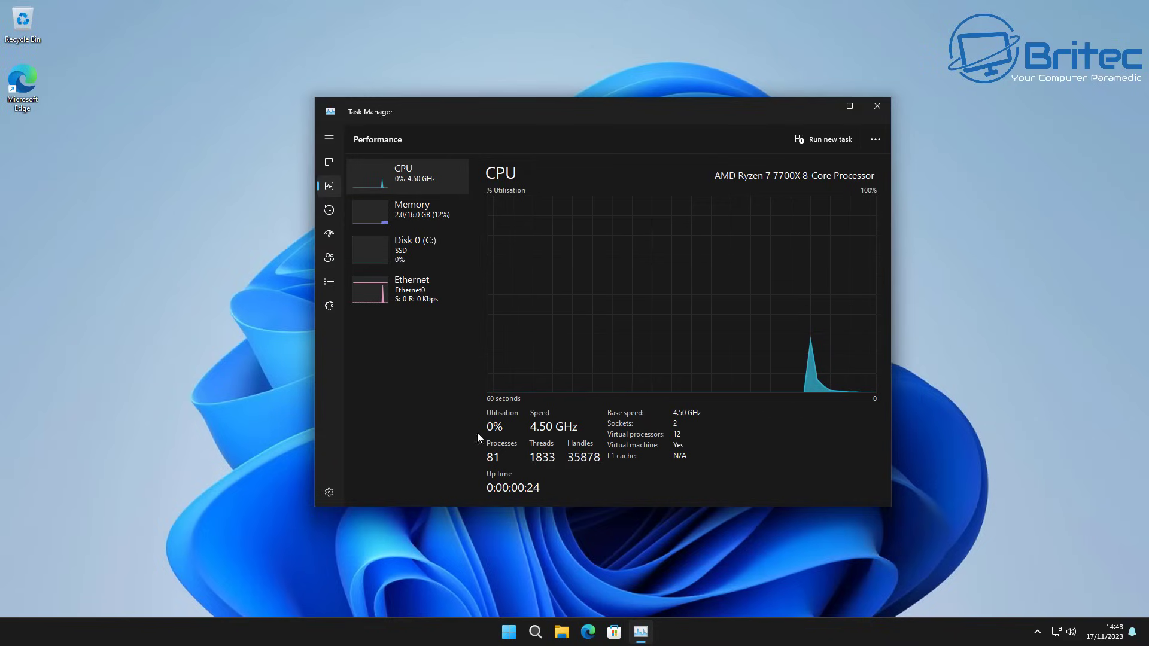
pyautogui.click(398, 217)
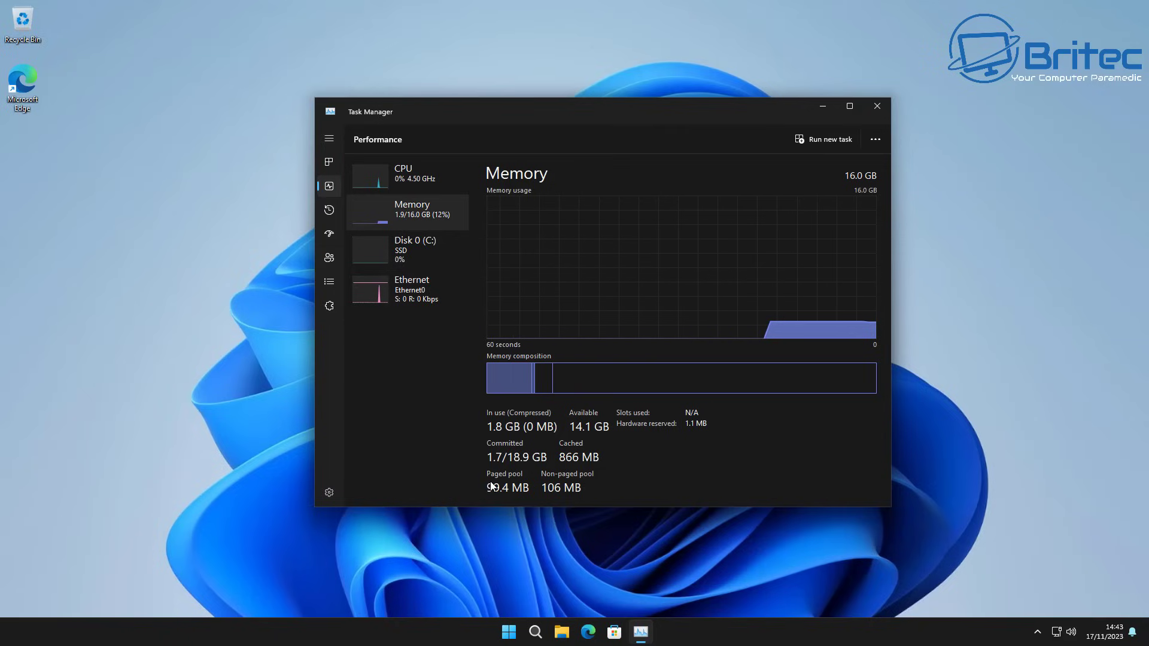
pyautogui.click(878, 106)
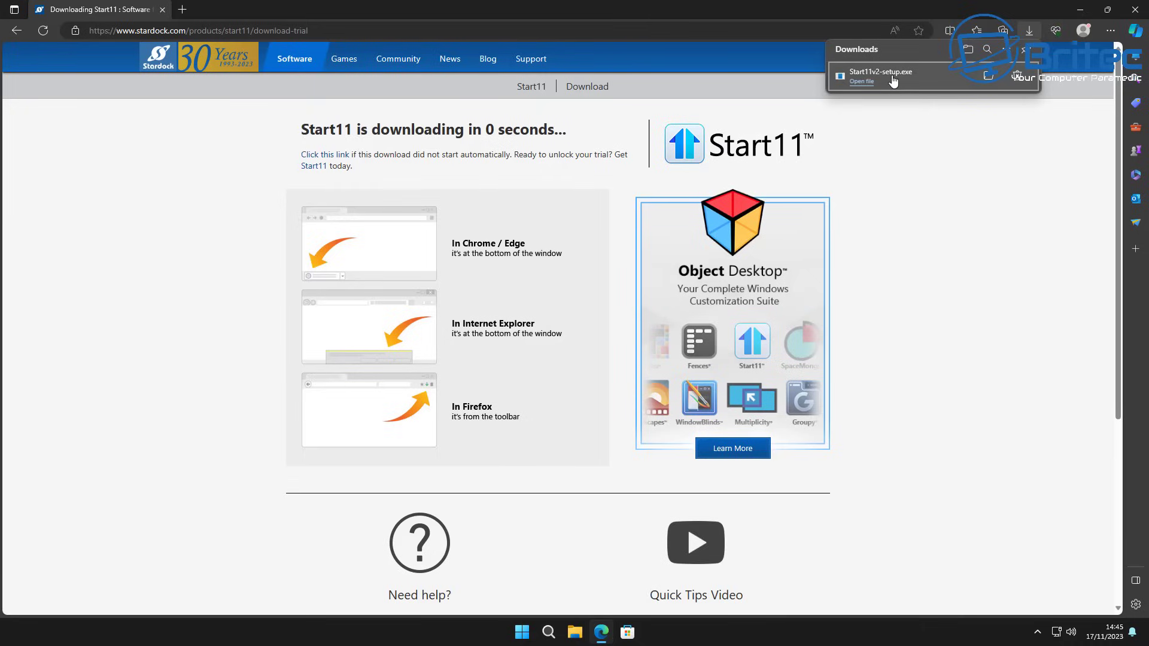
# Launch the downloaded Start11v2-setup.exe, allow it to make changes to the device, and close the browser
pyautogui.click(893, 80)
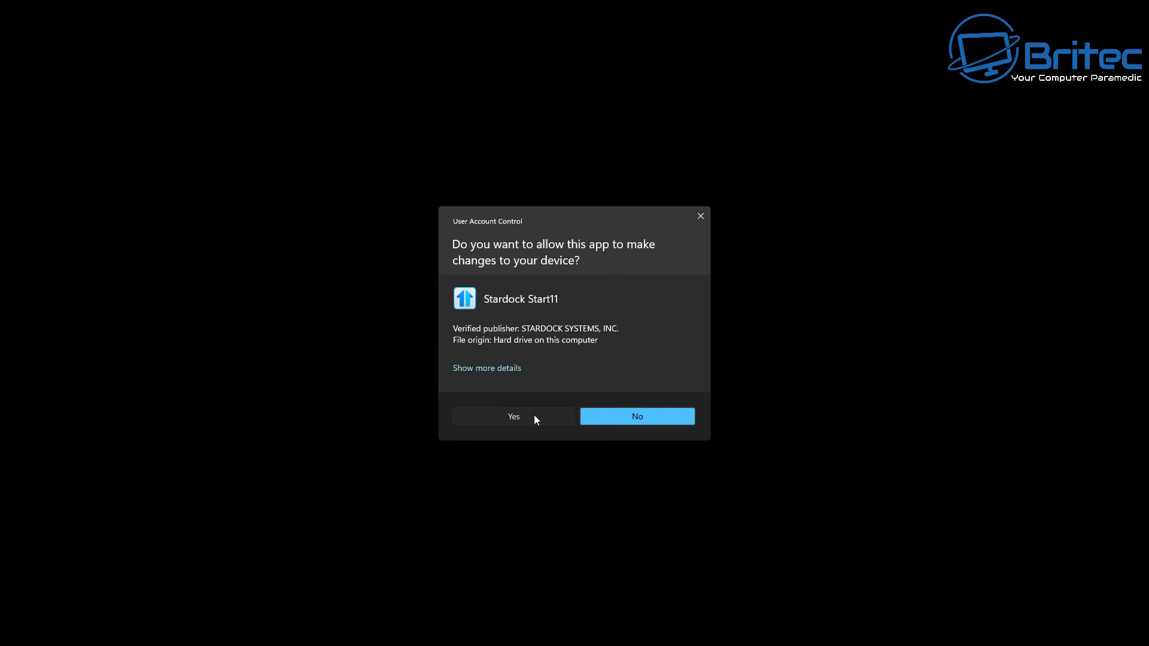
pyautogui.click(534, 417)
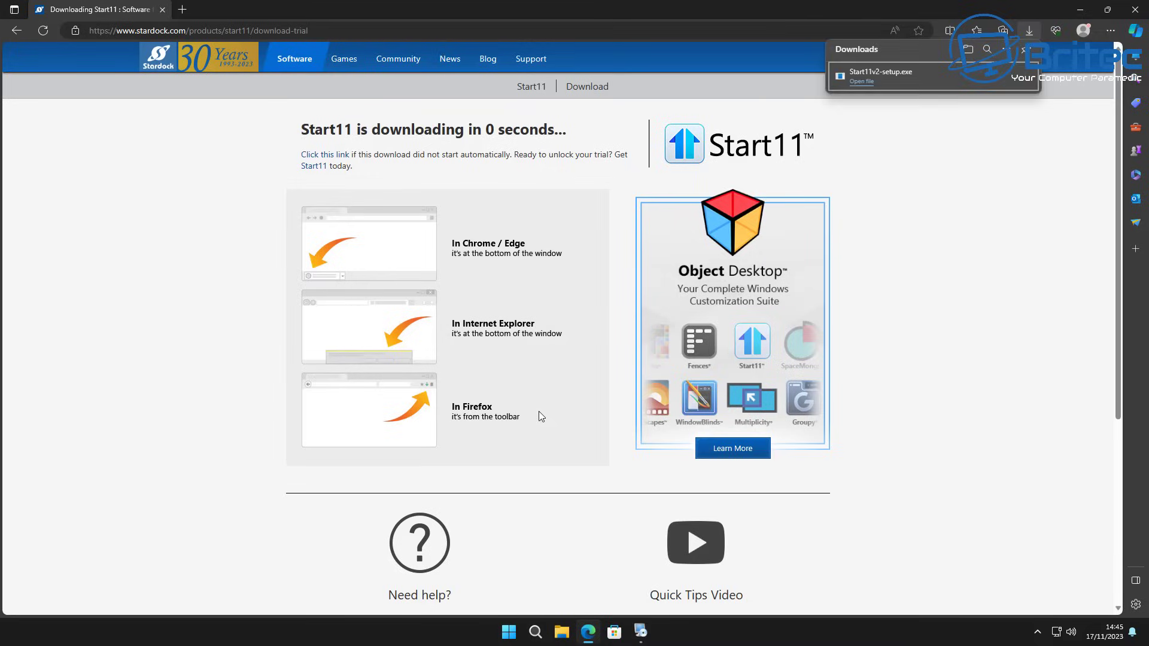
pyautogui.click(1136, 9)
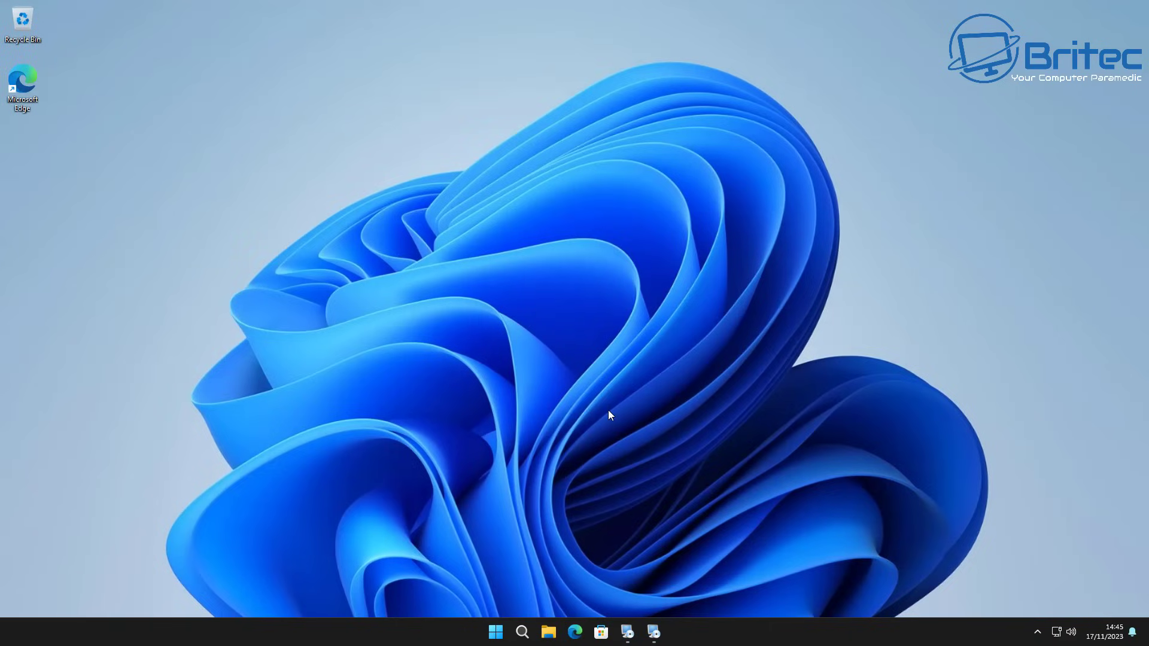
pyautogui.moveTo(654, 632)
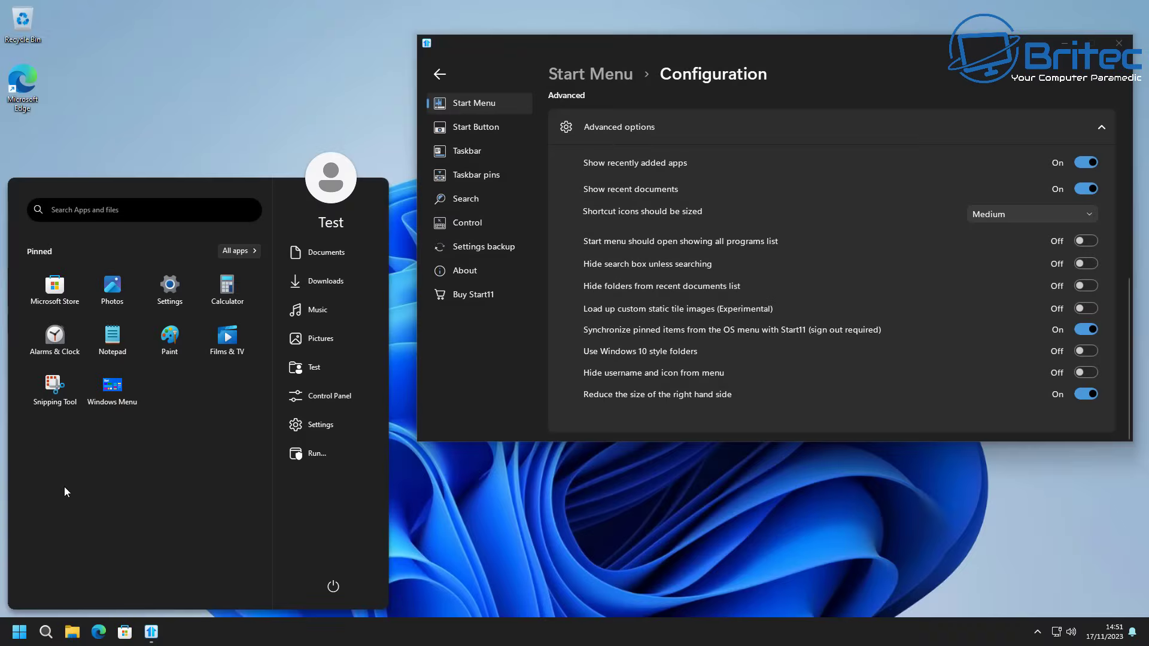
# Add a new group below the pinned apps in the Start11 menu
pyautogui.rightClick(48, 429)
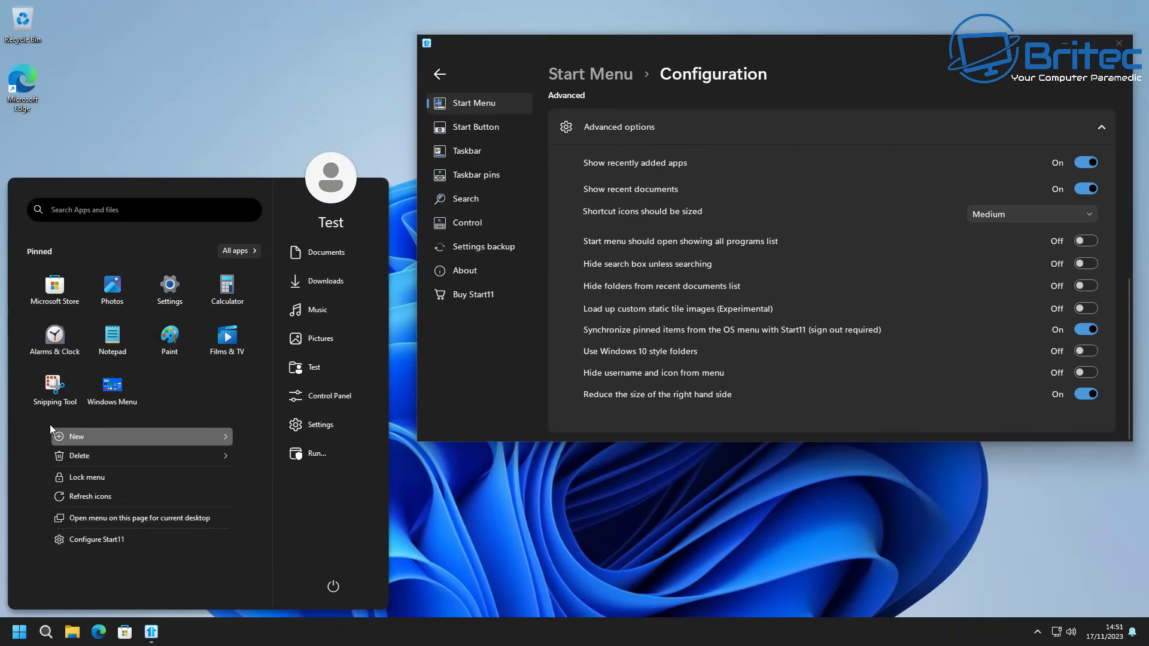
pyautogui.moveTo(204, 436)
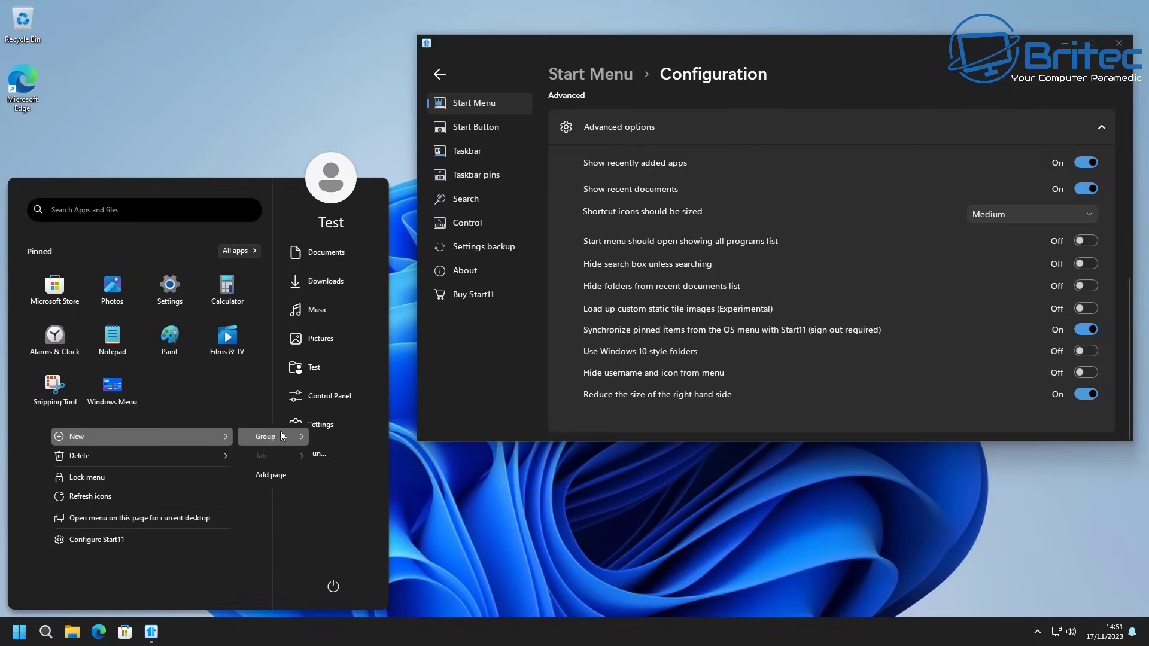
pyautogui.moveTo(282, 434)
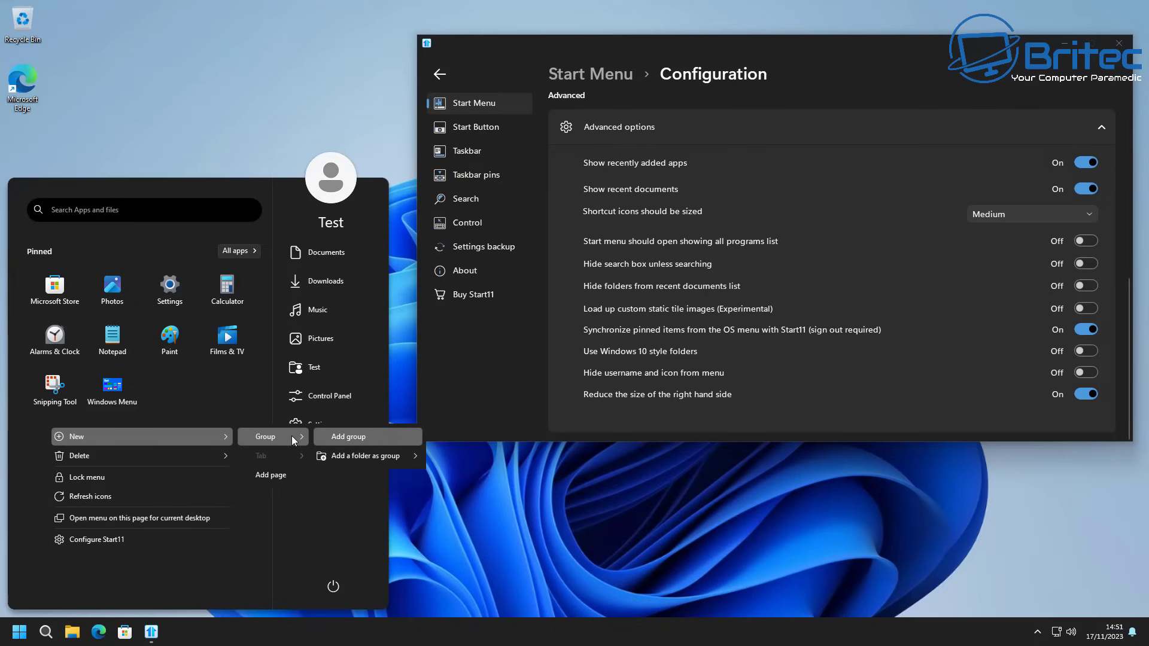
pyautogui.click(336, 437)
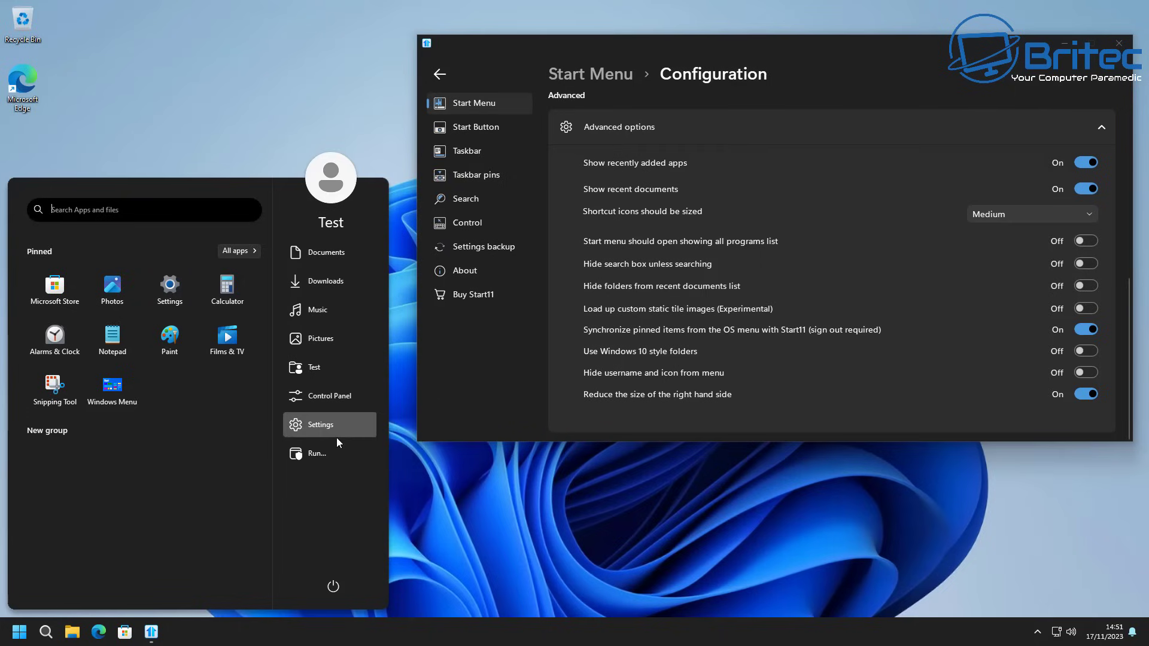
# Set the background colour of the new group in the Start11 menu to light grey
pyautogui.rightClick(40, 429)
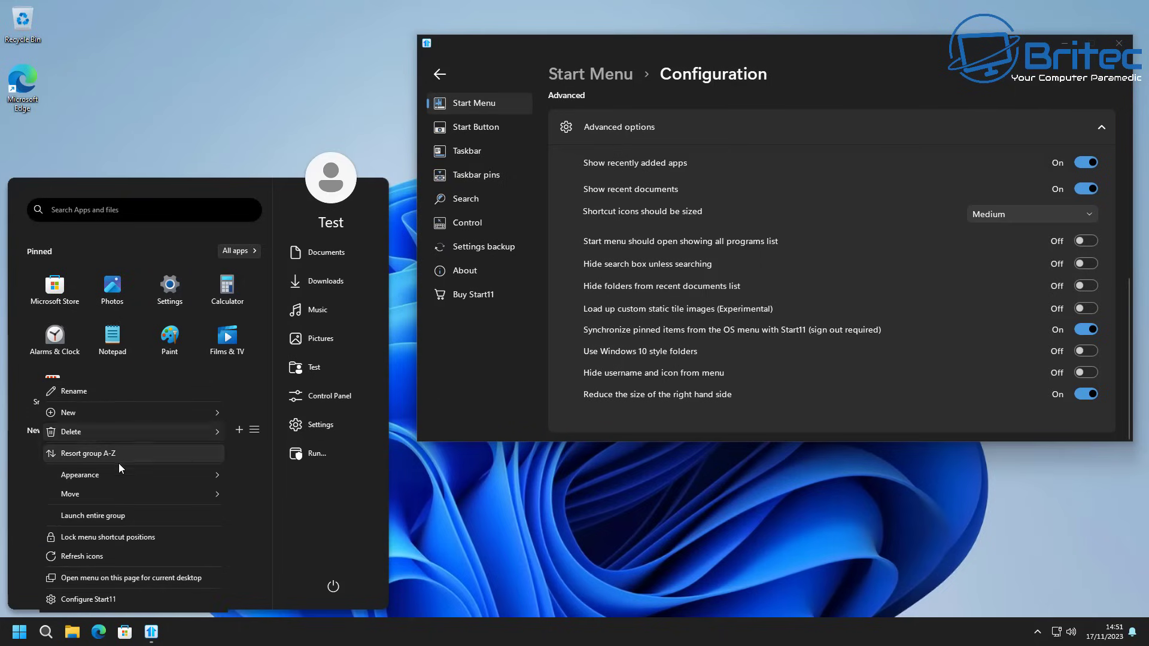
pyautogui.moveTo(124, 480)
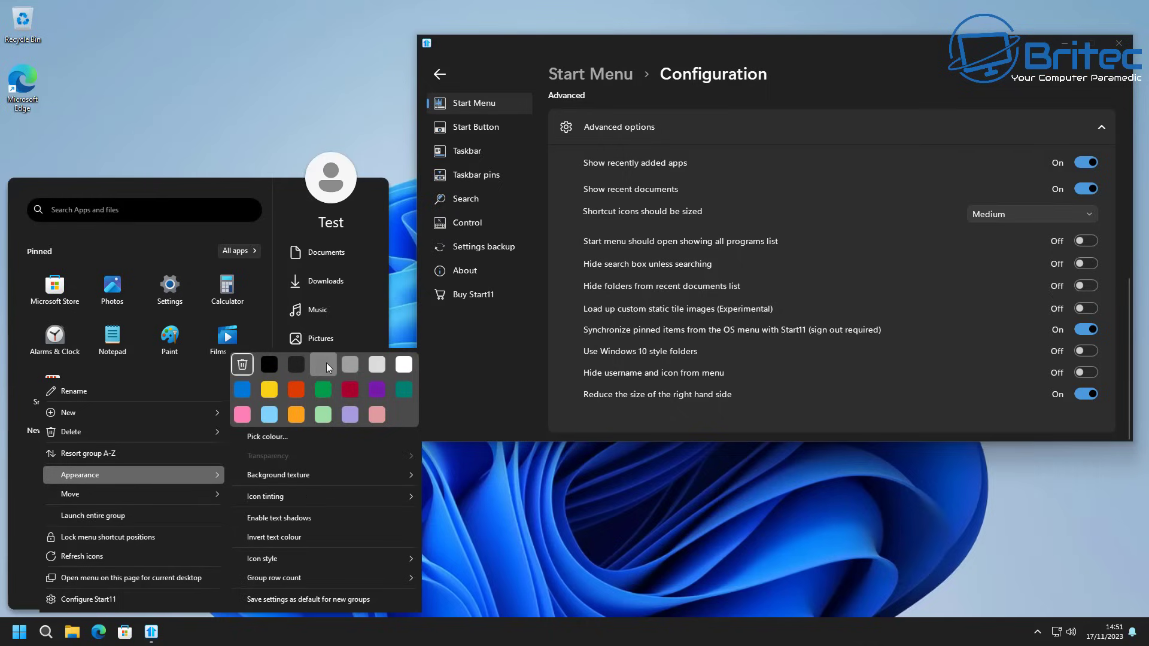
pyautogui.click(346, 368)
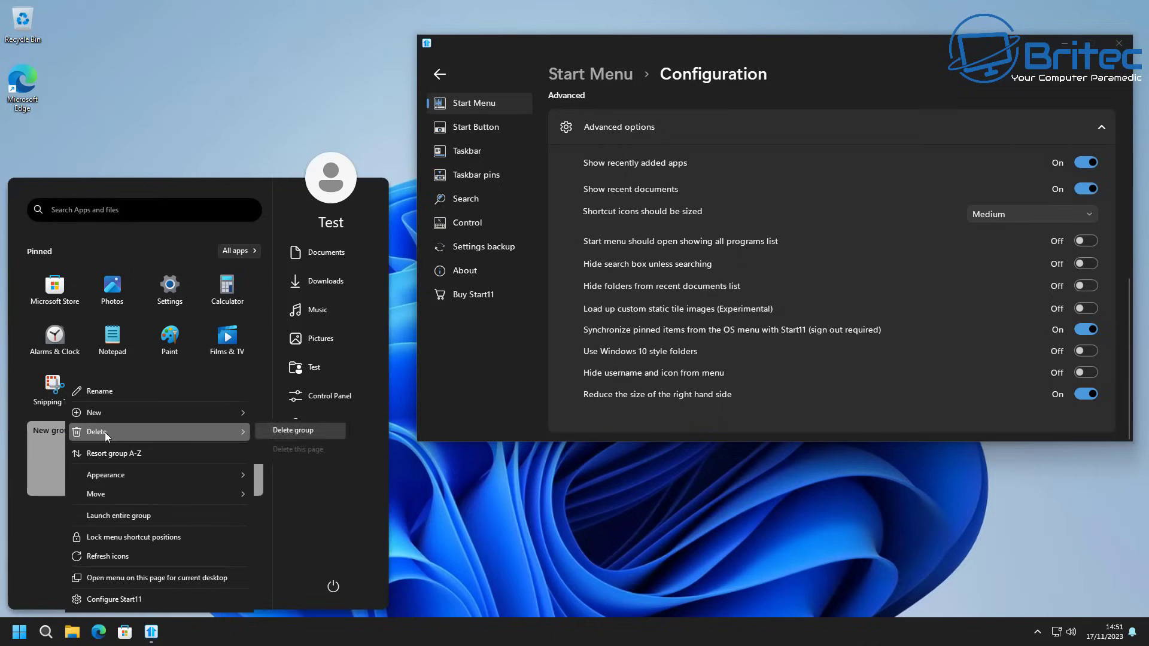
# Rename the new group to Tools and move Snipping Tool from the pinned apps into it
pyautogui.click(116, 389)
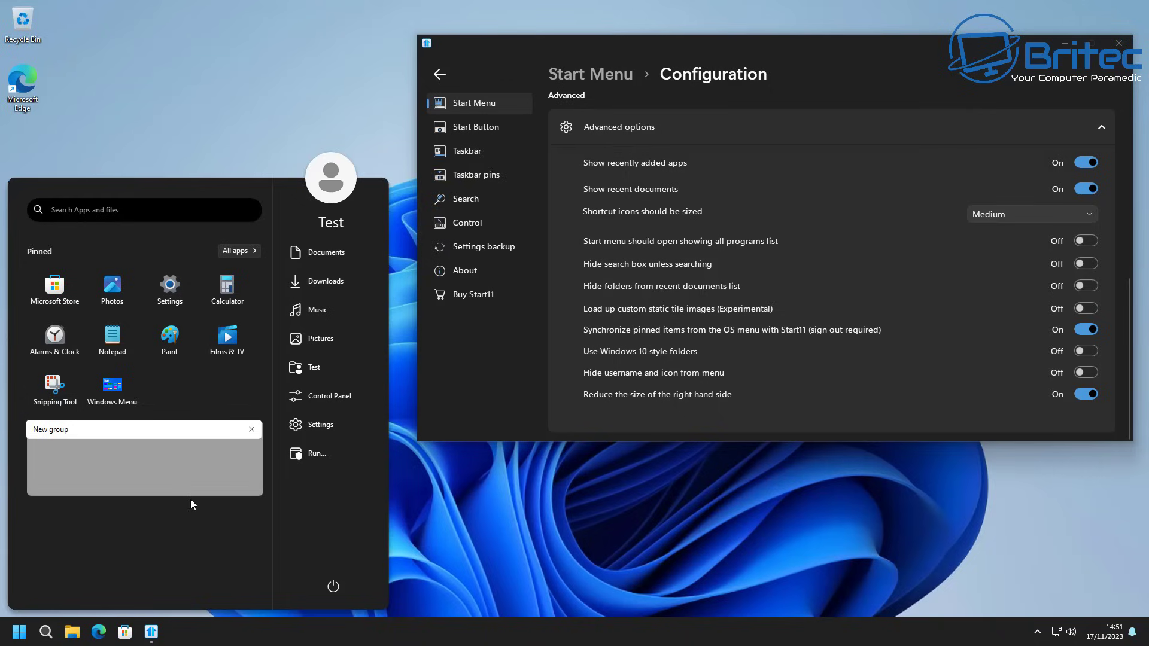
pyautogui.press('BackSpace')
pyautogui.press('BackSpace')
pyautogui.press('BackSpace')
pyautogui.press('BackSpace')
pyautogui.press('BackSpace')
pyautogui.press('BackSpace')
pyautogui.press('BackSpace')
pyautogui.press('BackSpace')
pyautogui.press('BackSpace')
pyautogui.write('Tools')
pyautogui.click(153, 529)
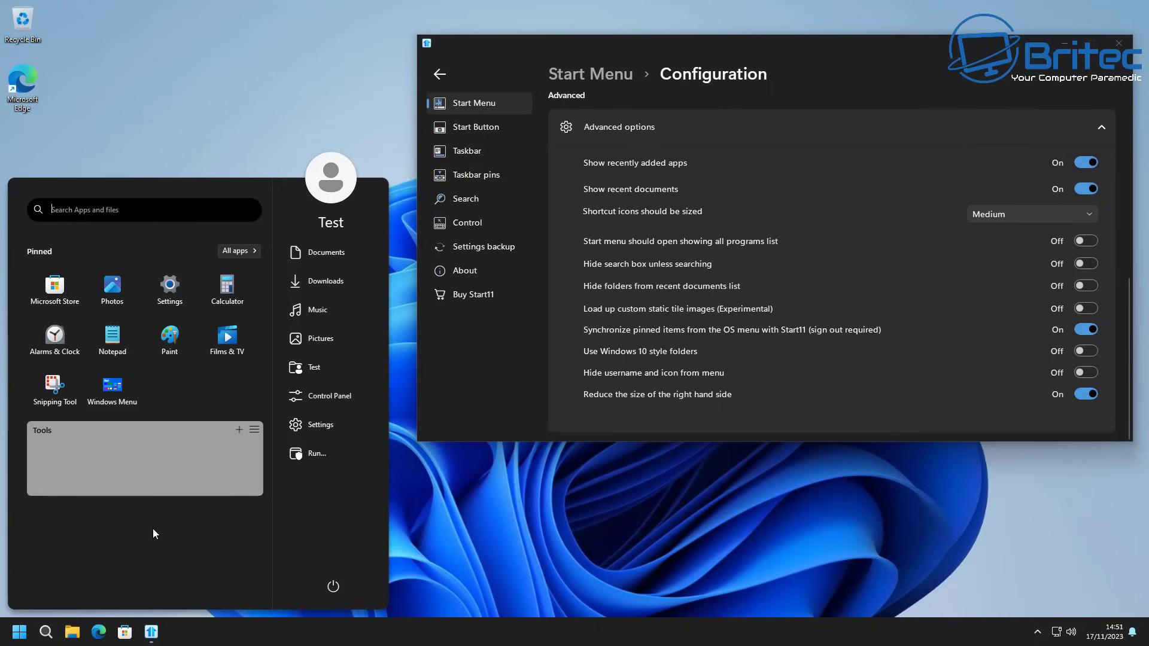
pyautogui.moveTo(41, 390); pyautogui.dragTo(53, 448)
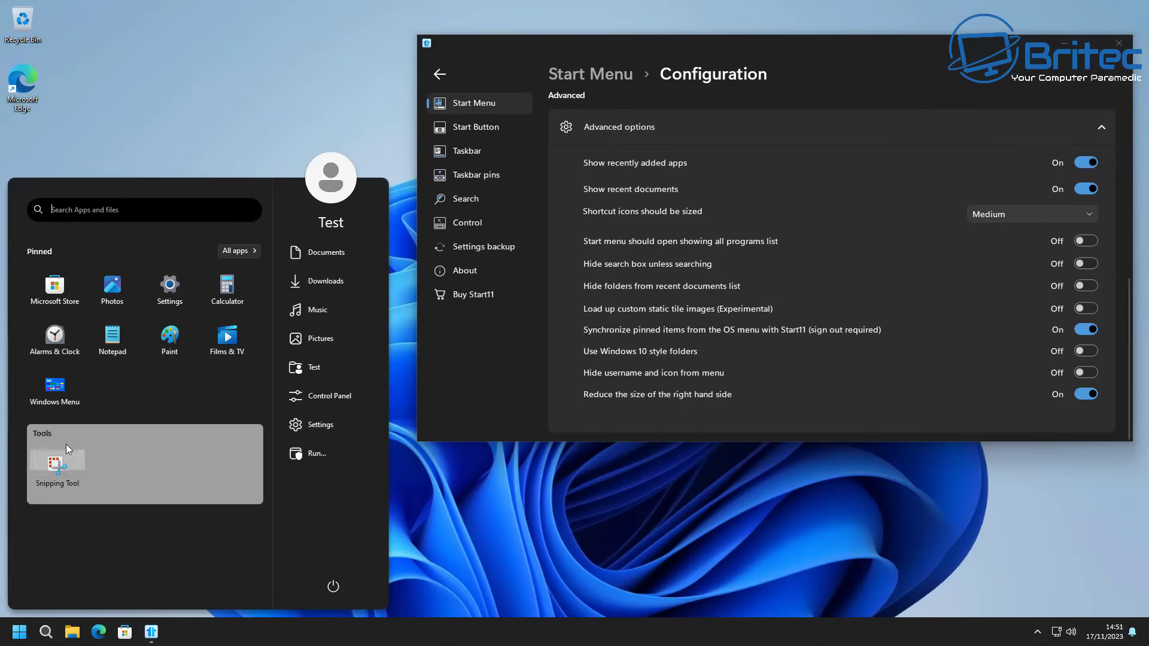
pyautogui.moveTo(59, 437)
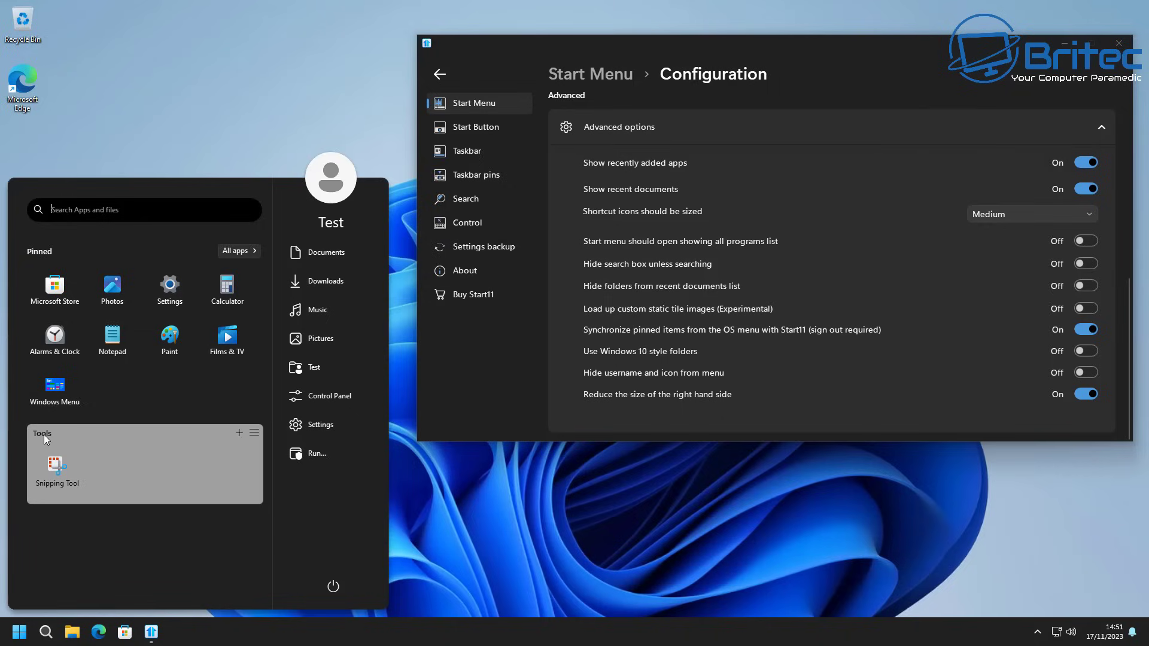
# Add a blank tab to the Tools group, view the empty tab, and switch back to the Tools tab
pyautogui.rightClick(73, 439)
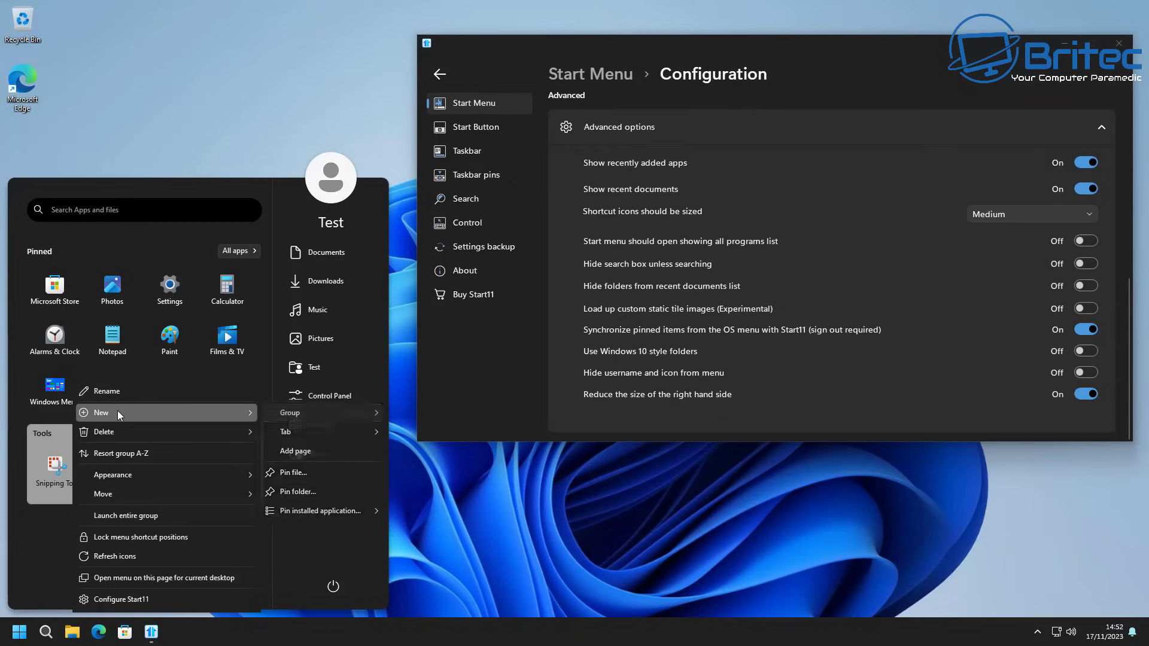
pyautogui.moveTo(118, 410)
pyautogui.moveTo(350, 430)
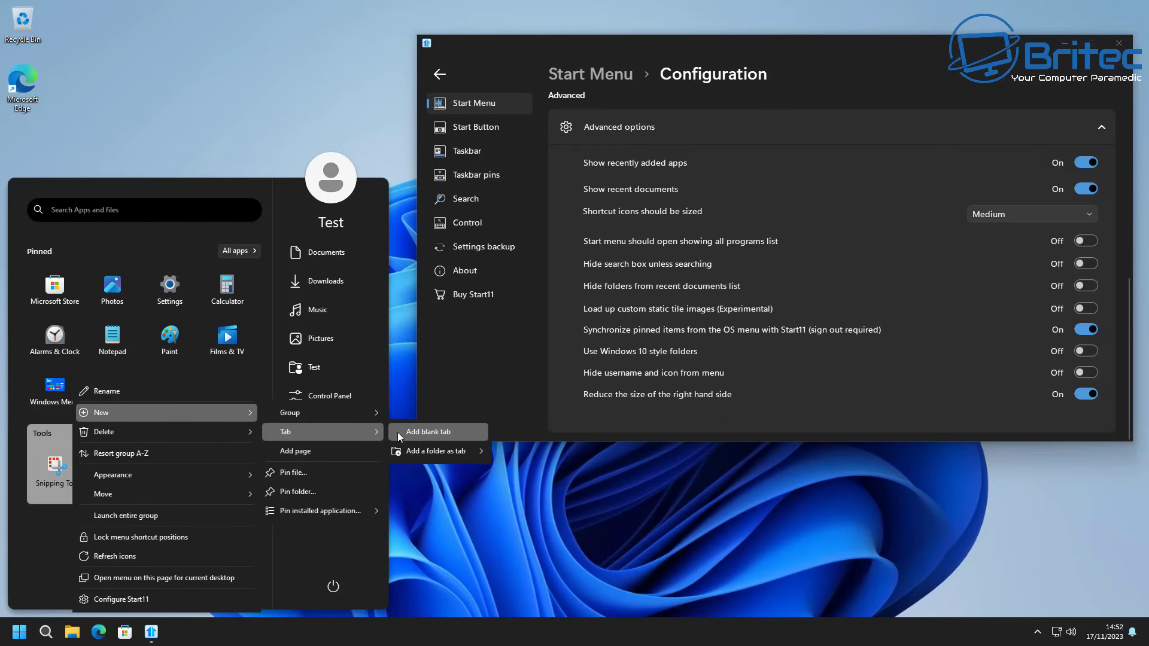
pyautogui.click(435, 433)
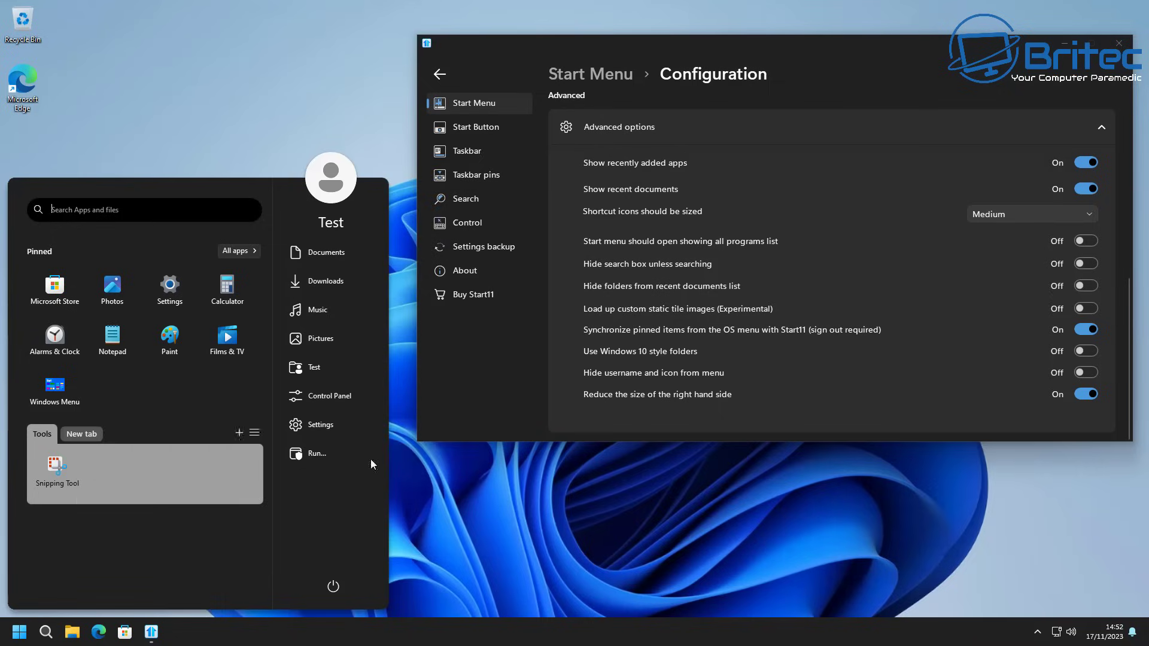
pyautogui.click(77, 433)
pyautogui.click(44, 433)
pyautogui.click(75, 436)
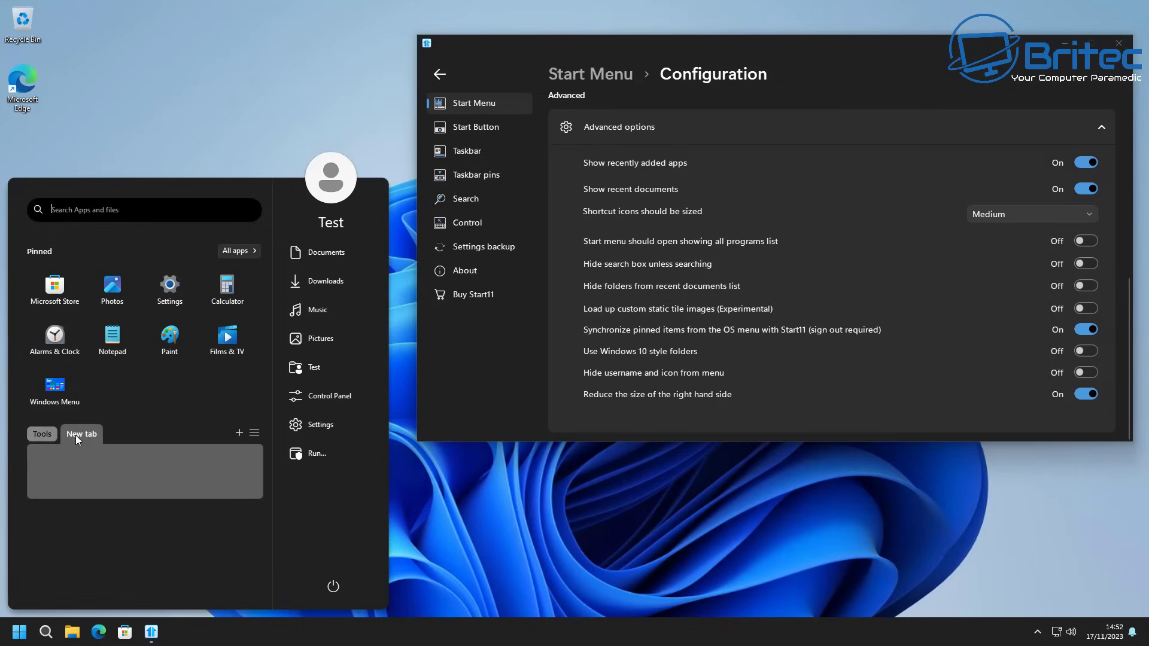
pyautogui.click(42, 436)
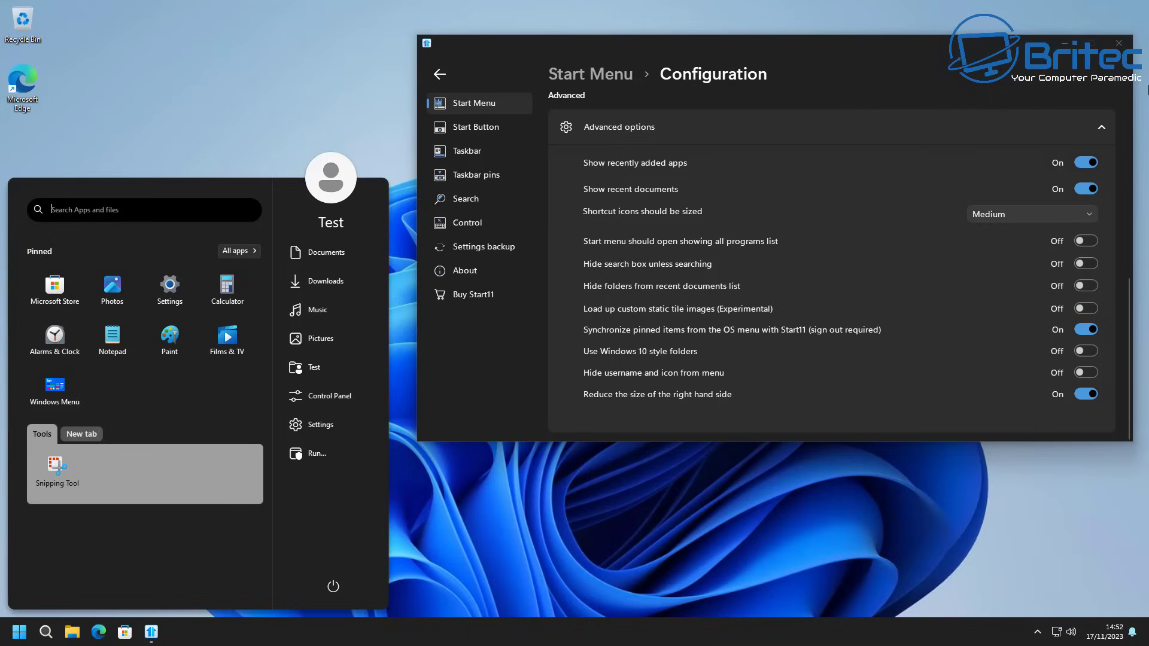
# Close the Start11 configuration window and reopen the Start menu
pyautogui.click(1128, 47)
pyautogui.click(1128, 43)
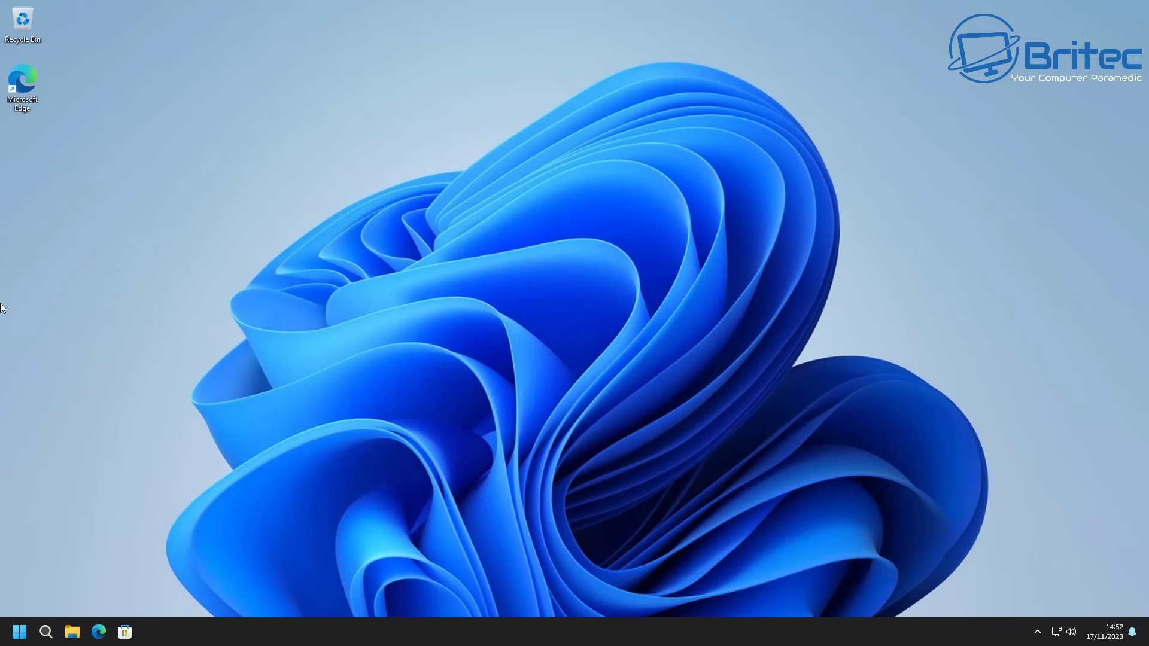
pyautogui.click(20, 633)
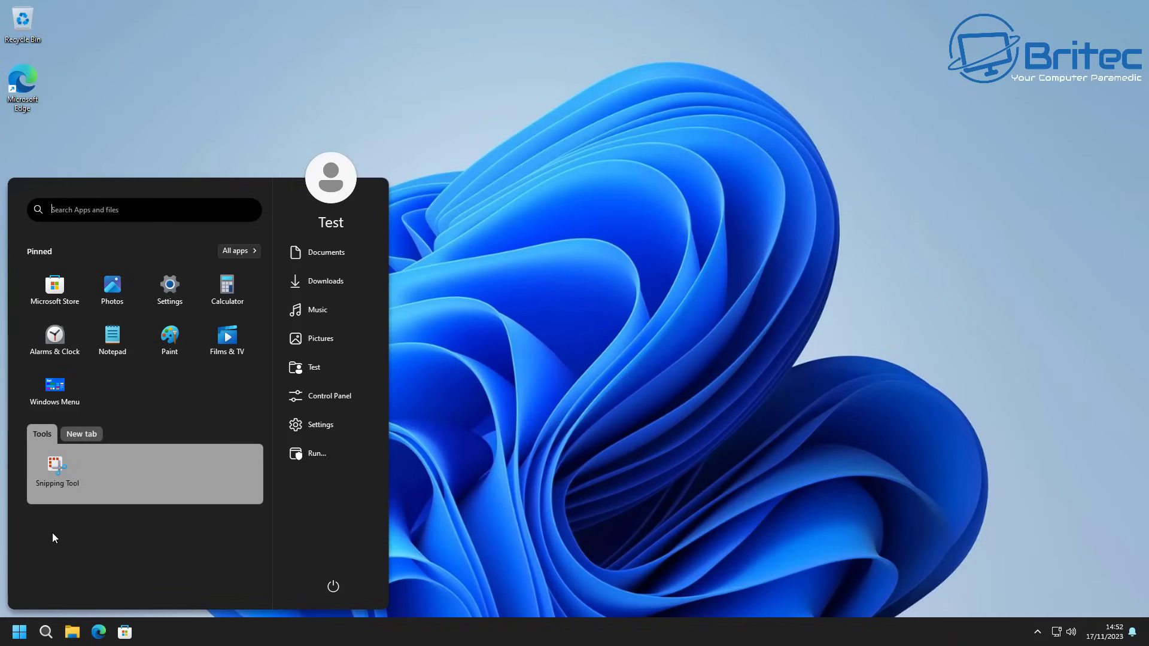
# Clear the custom background colour from the Tools group in the Start menu
pyautogui.rightClick(109, 465)
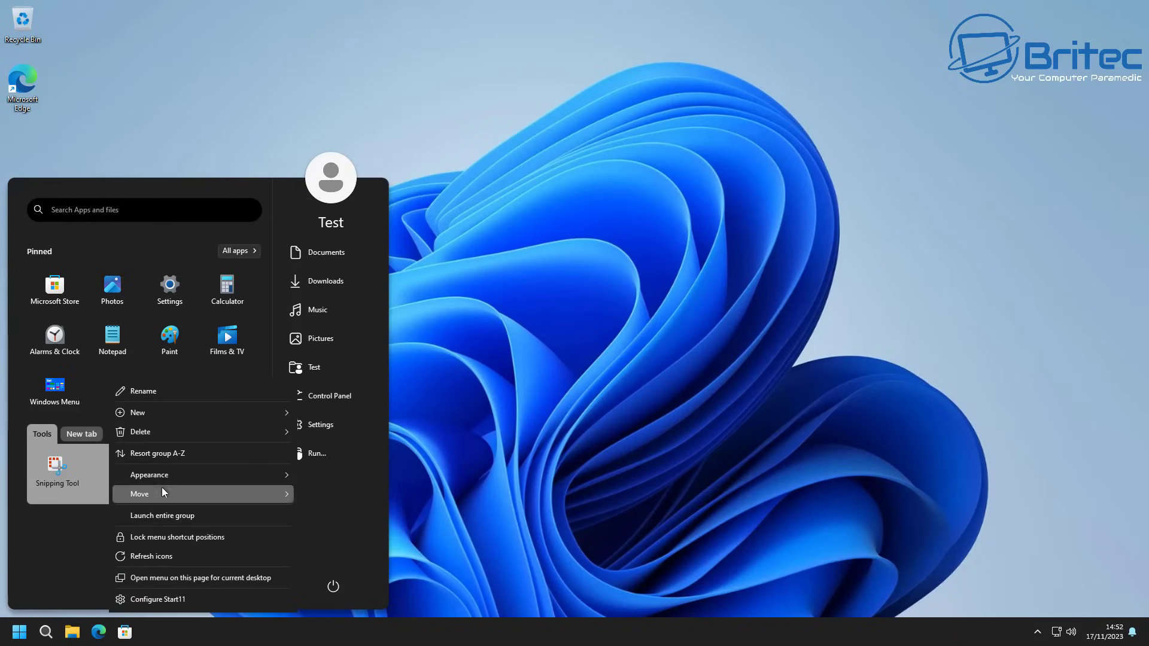
pyautogui.moveTo(172, 479)
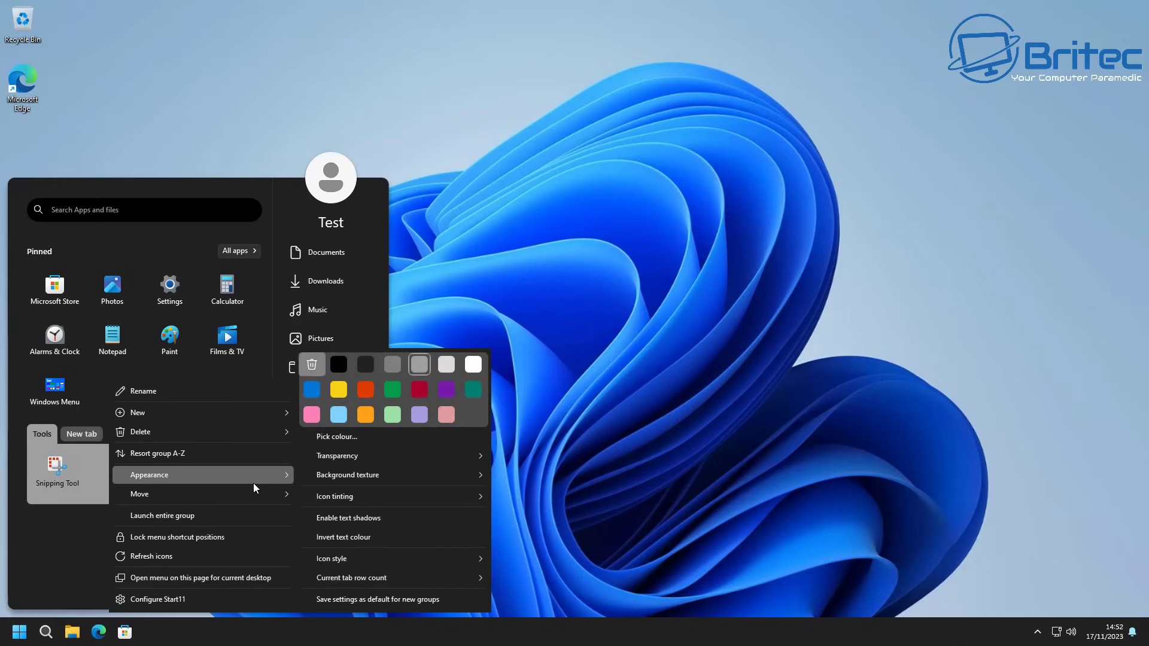
pyautogui.click(318, 360)
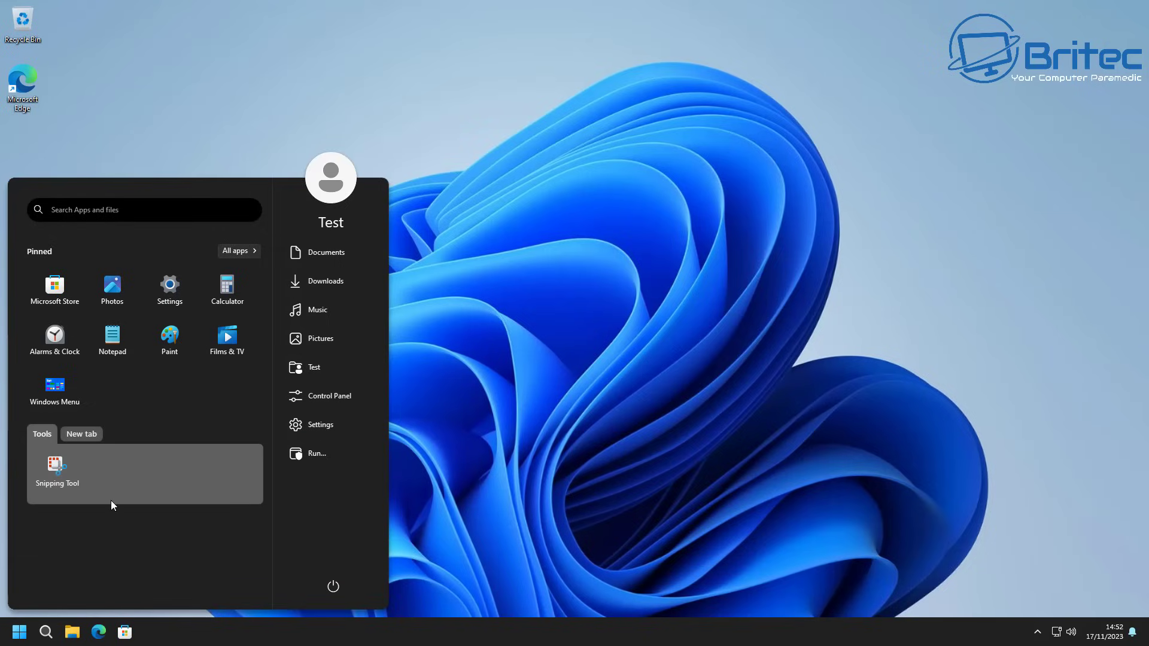
pyautogui.rightClick(128, 470)
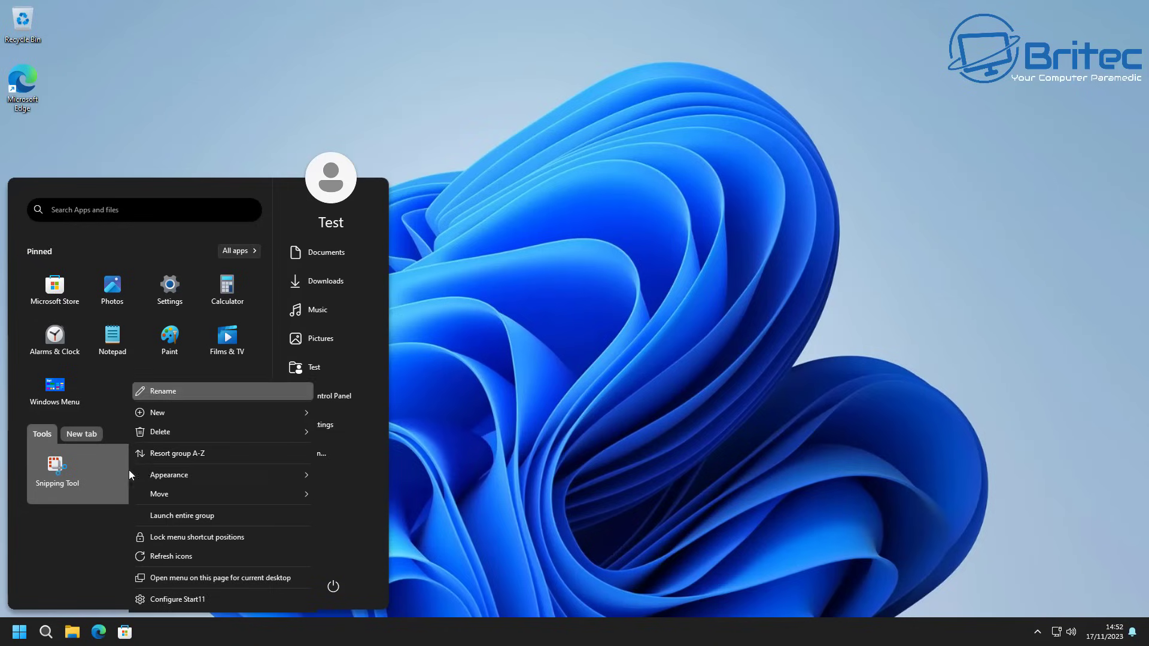
pyautogui.moveTo(180, 477)
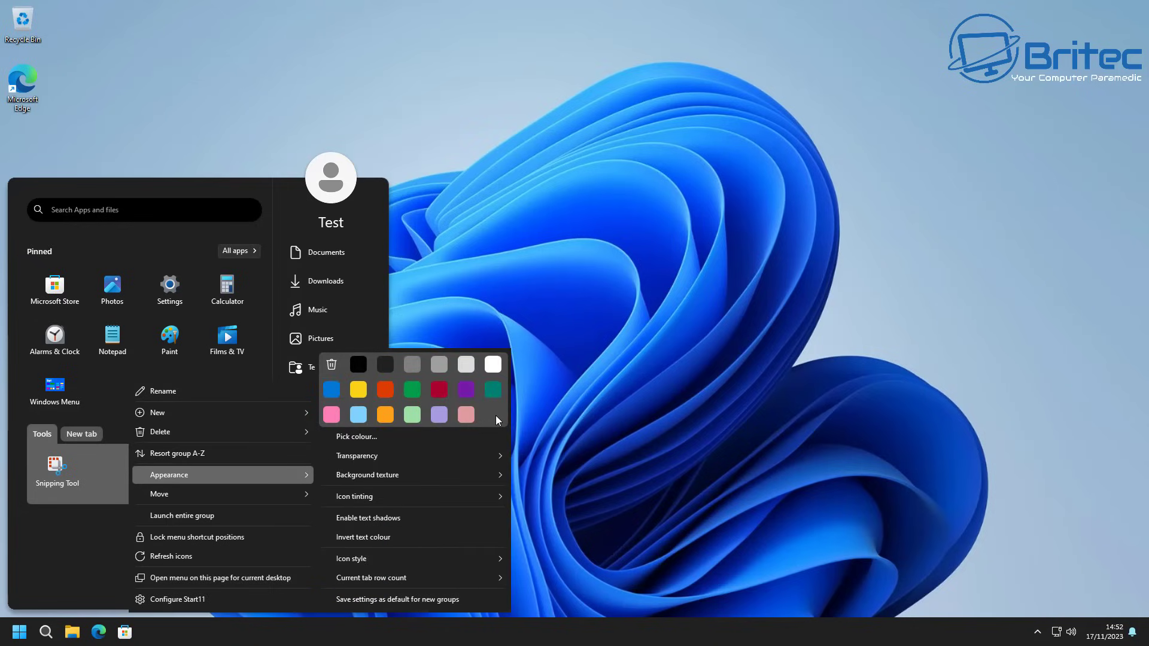
pyautogui.click(327, 365)
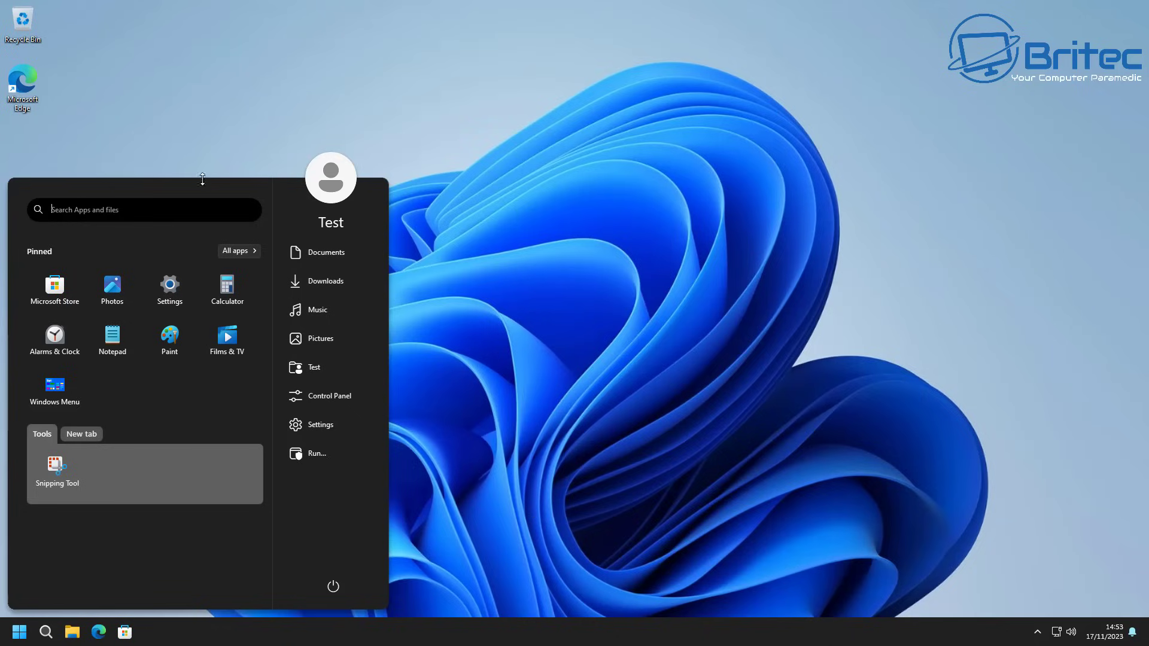
# Make the Start menu slightly taller and close it
pyautogui.moveTo(203, 179); pyautogui.dragTo(169, 174)
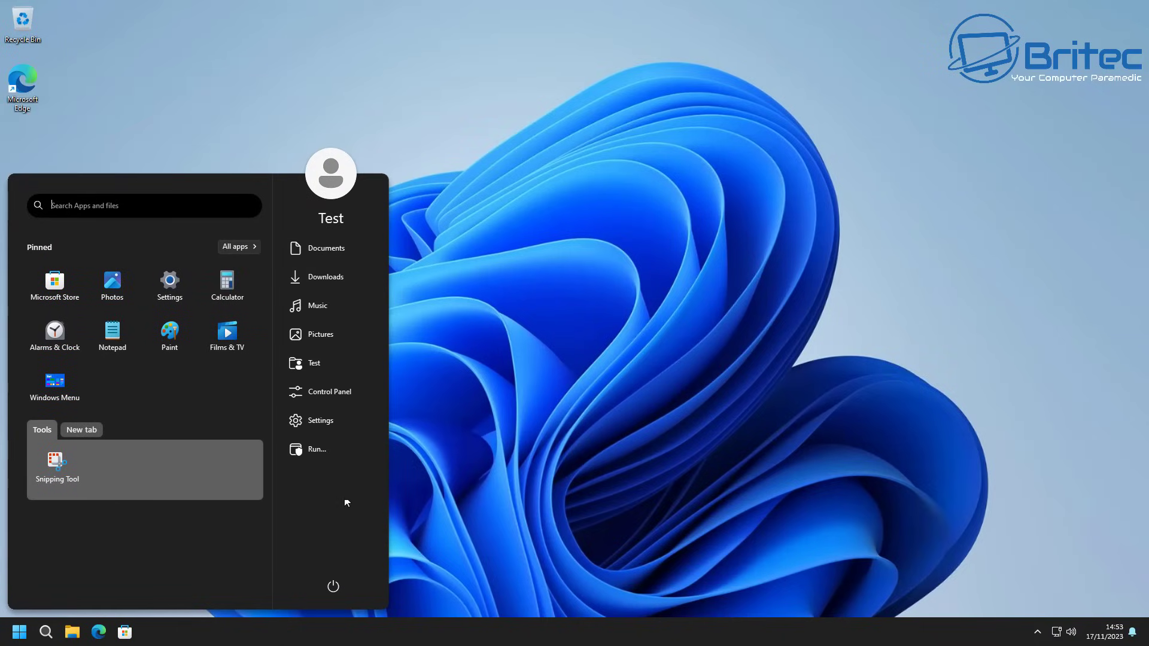
pyautogui.click(575, 428)
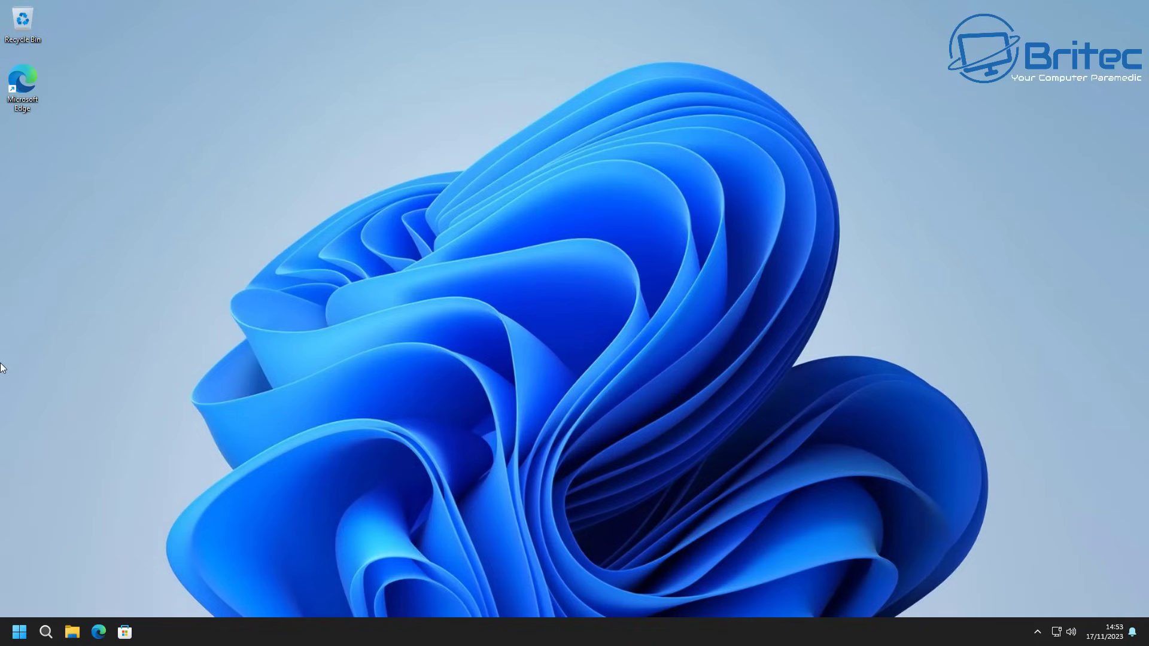